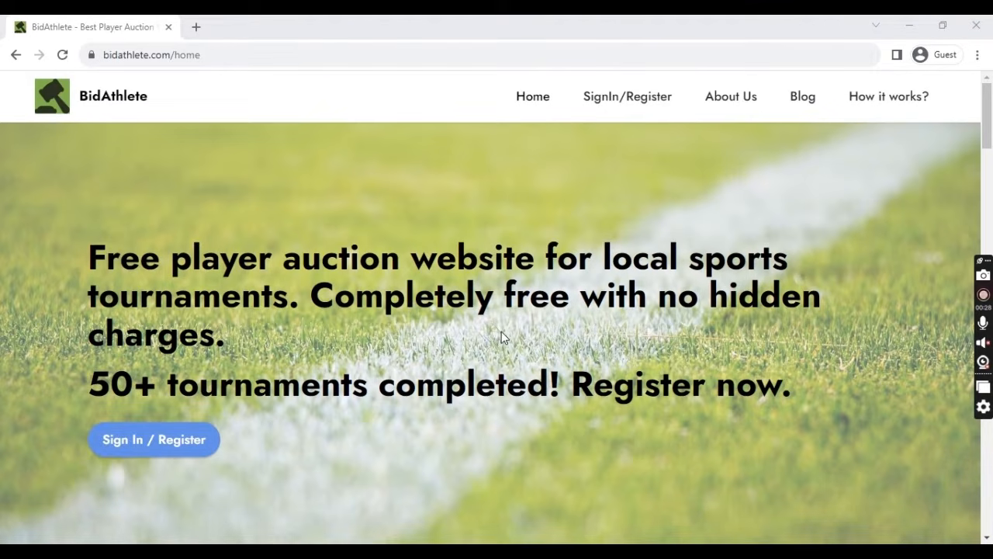
- Sign in to BidAthlete with a Google account
scroll(501, 331, "down", 19)
scroll(502, 332, "up", 12)
scroll(501, 338, "up", 7)
scroll(501, 338, "down", 15)
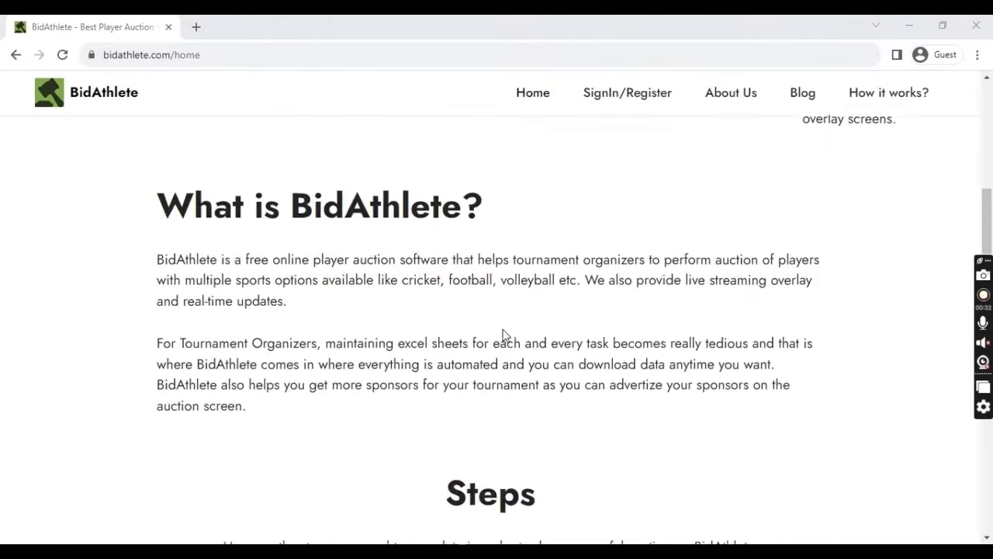
scroll(503, 335, "down", 5)
scroll(503, 335, "up", 18)
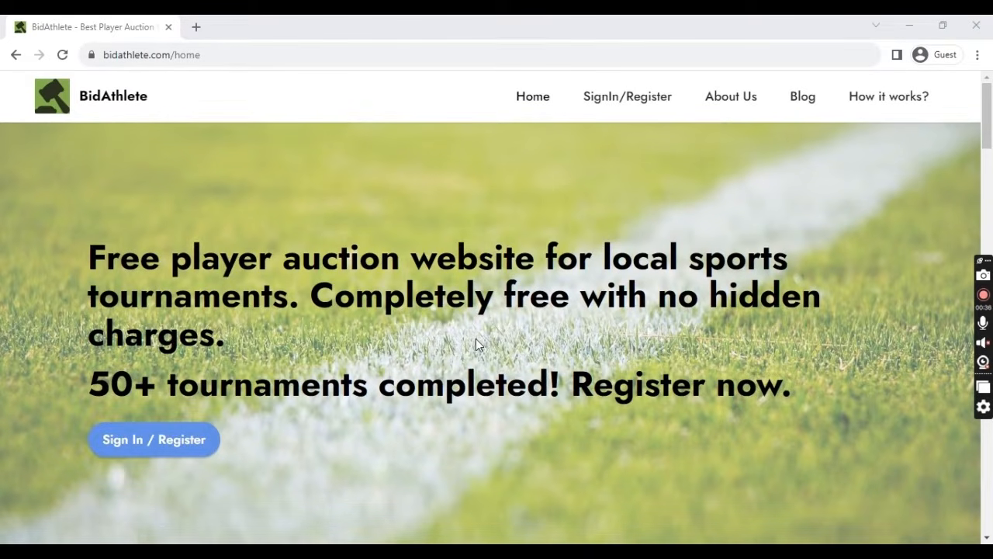
left_click(180, 442)
left_click(562, 355)
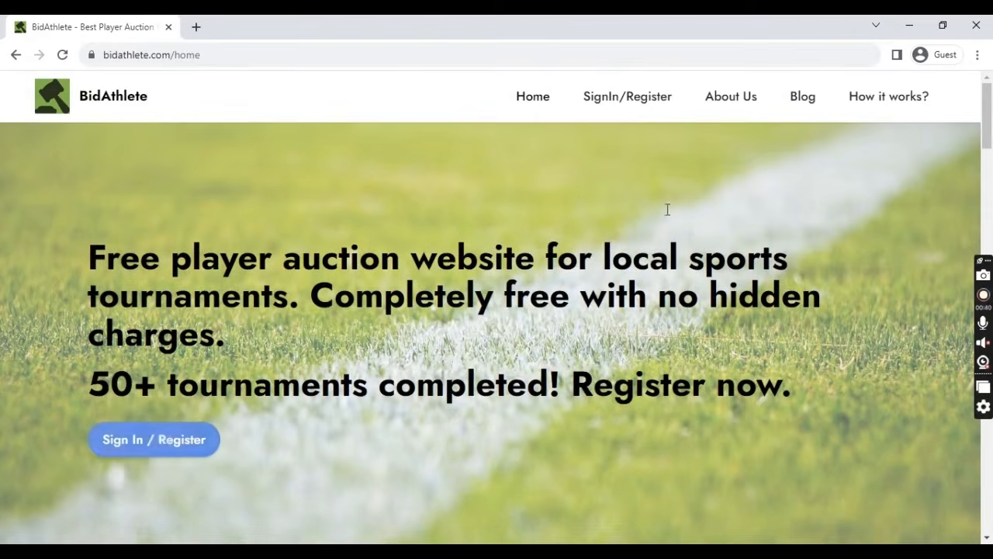
left_click(633, 101)
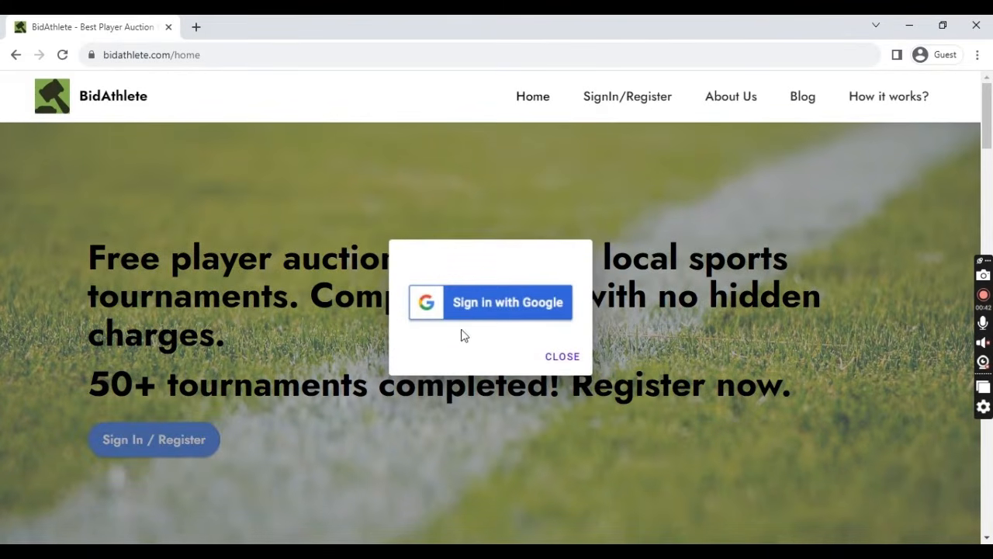
left_click(509, 311)
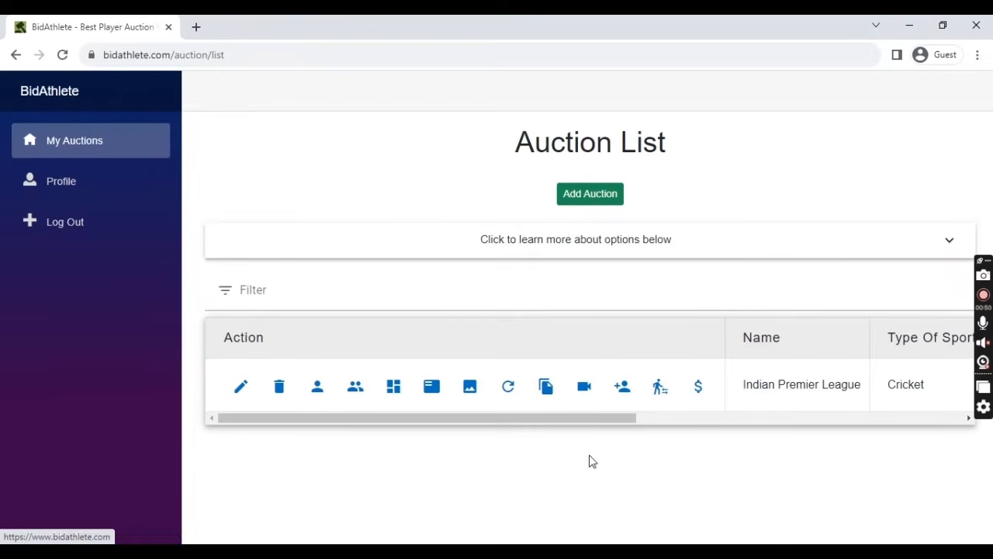
- Scroll the Auction List table sideways to view the Indian Premier League auction's columns
left_click_drag(487, 419, 551, 439)
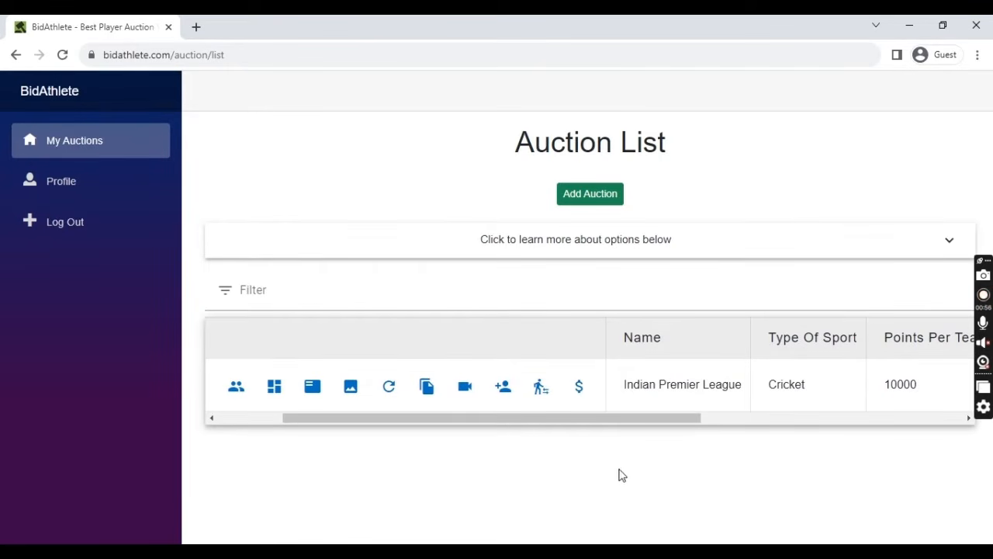
left_click_drag(603, 419, 498, 416)
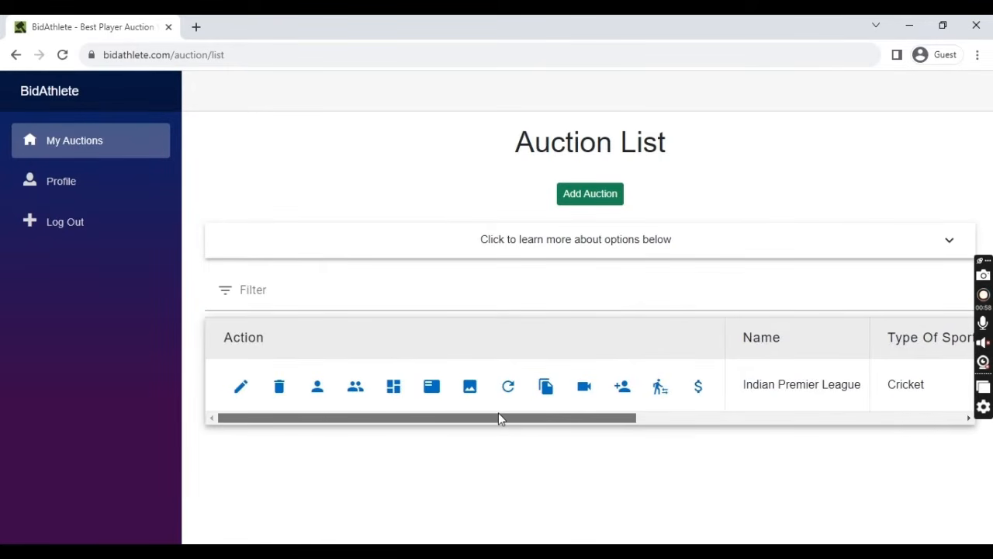
mouse_move(547, 418)
left_mouse_down()
mouse_move(902, 433)
mouse_move(556, 414)
left_mouse_up()
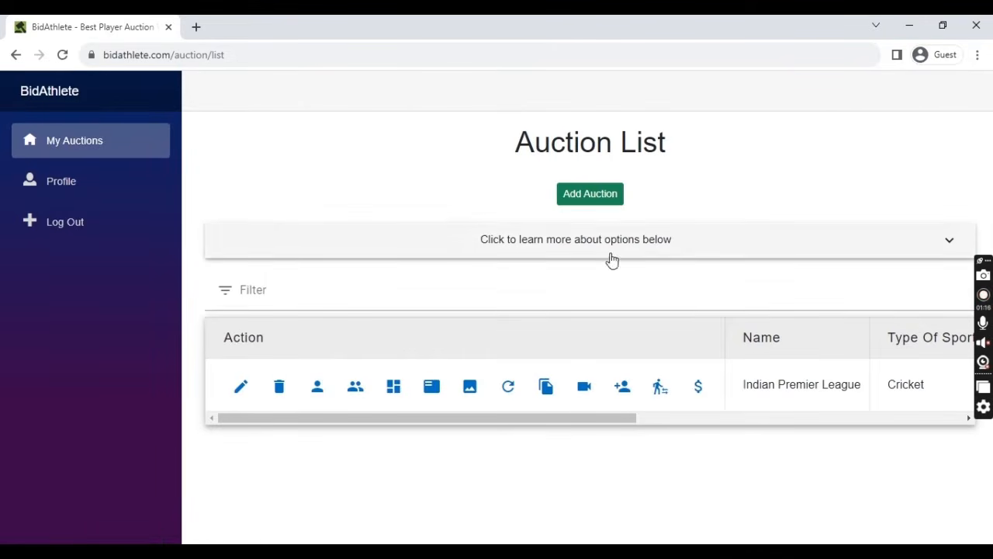
- Start a new auction and look over its date, sport, points, minimum bid and bid-increase fields
left_click(585, 200)
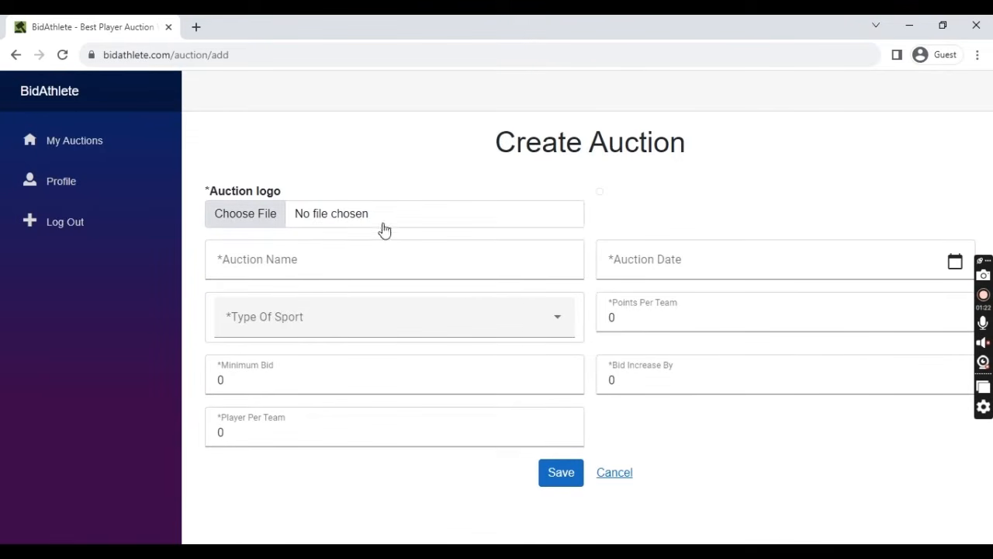
left_click(726, 263)
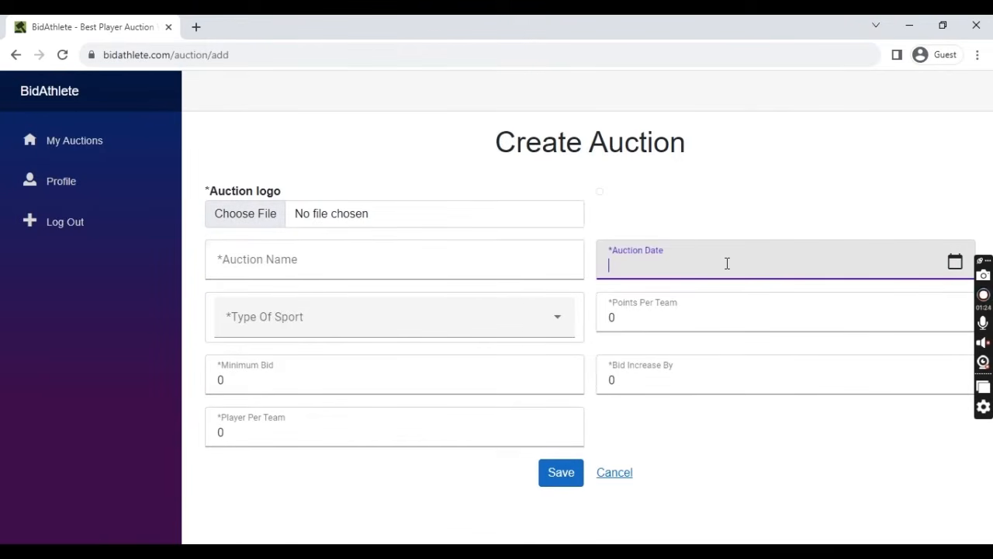
left_click(465, 330)
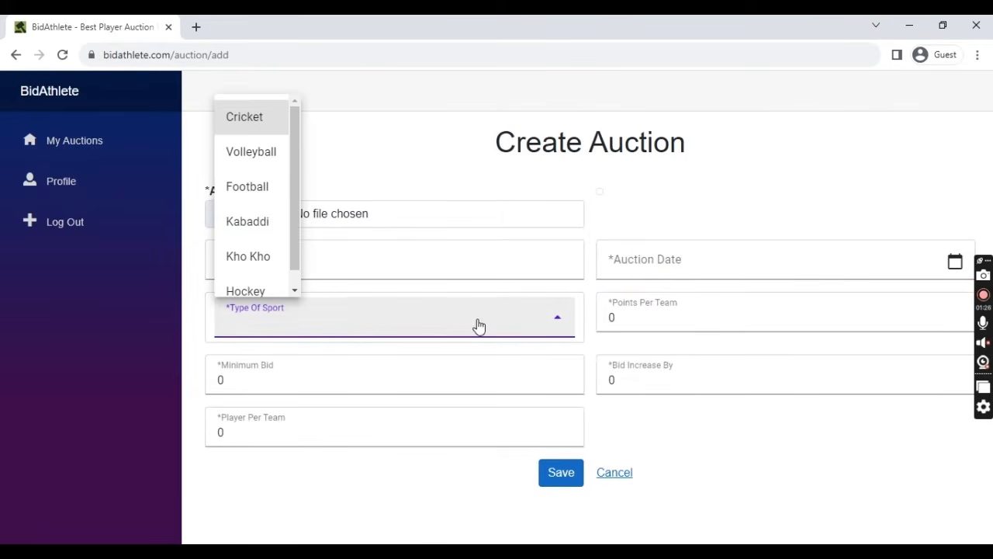
left_click(693, 322)
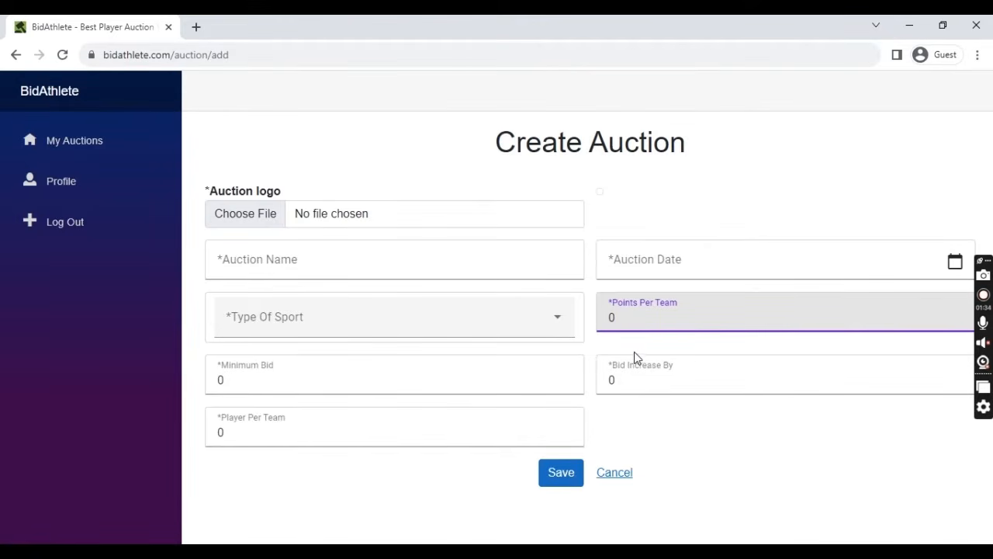
left_click(432, 372)
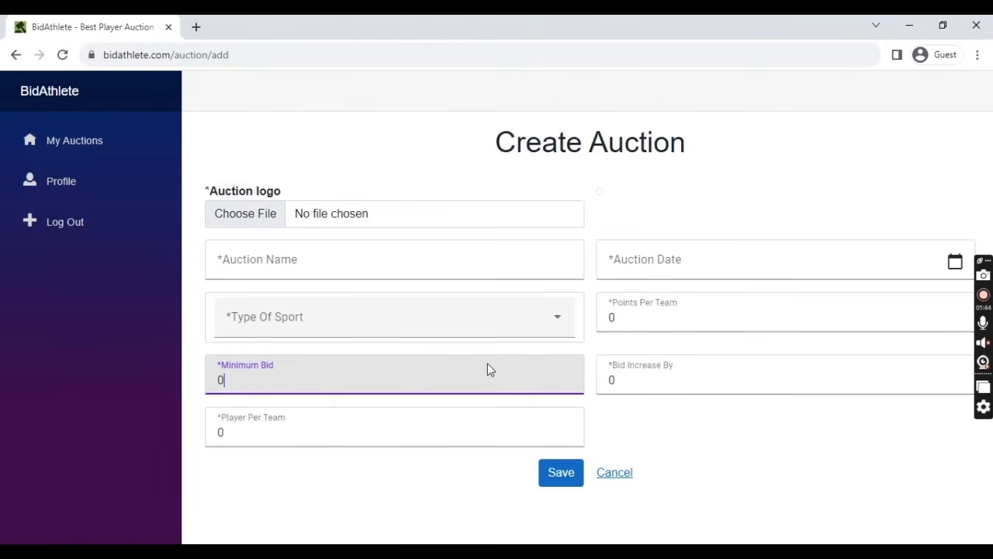
left_click(673, 374)
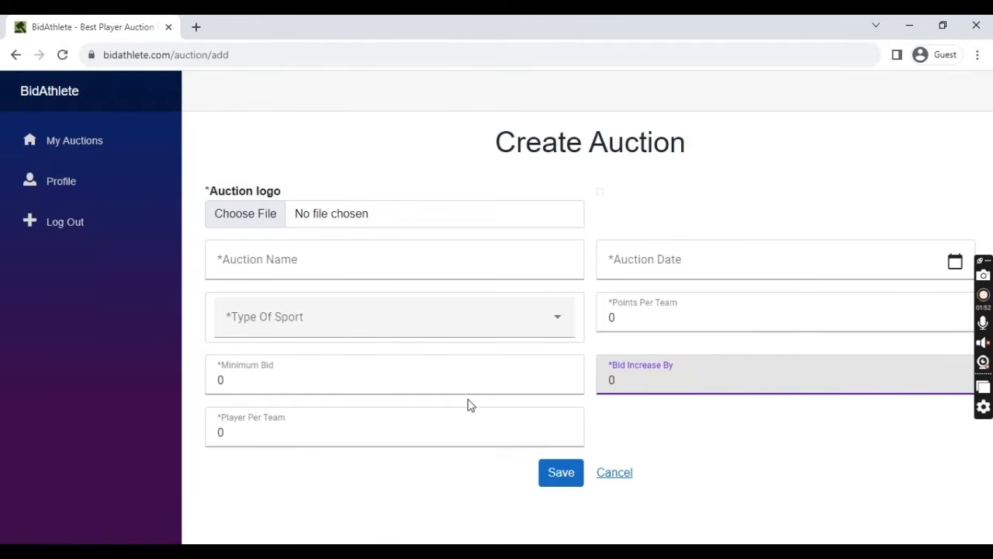
left_click(347, 381)
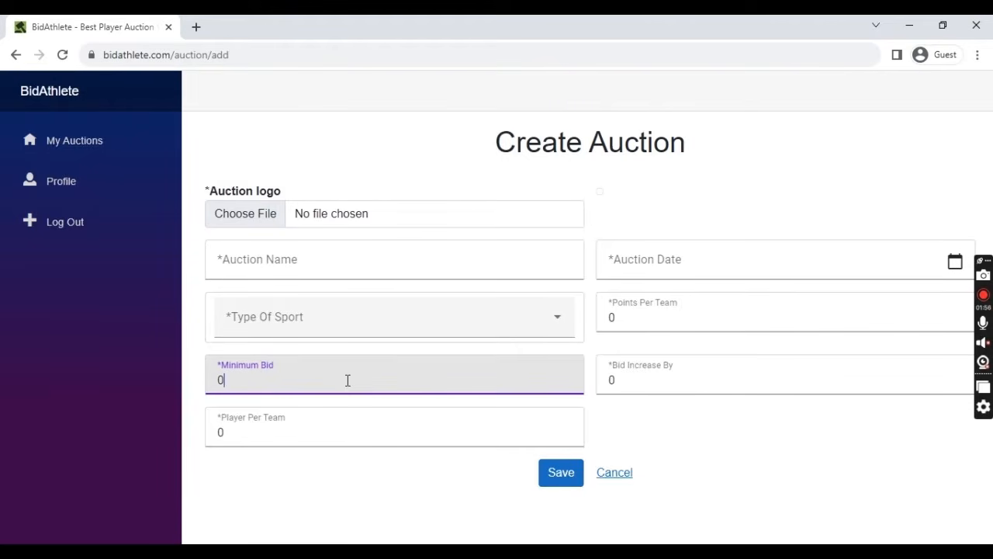
left_click(684, 384)
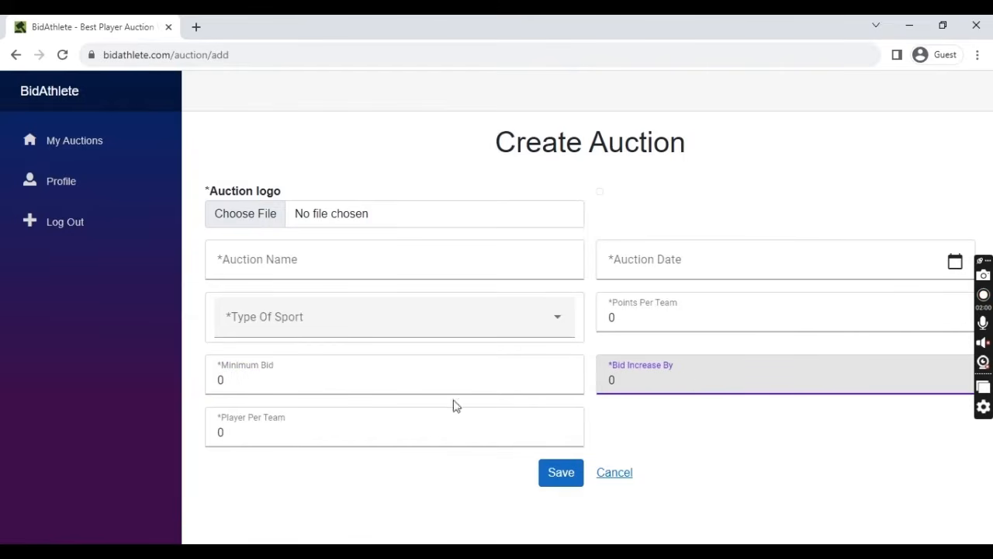
left_click(401, 381)
left_click(673, 385)
- Check the players and points per team fields, then browse for an auction logo image
left_click(339, 427)
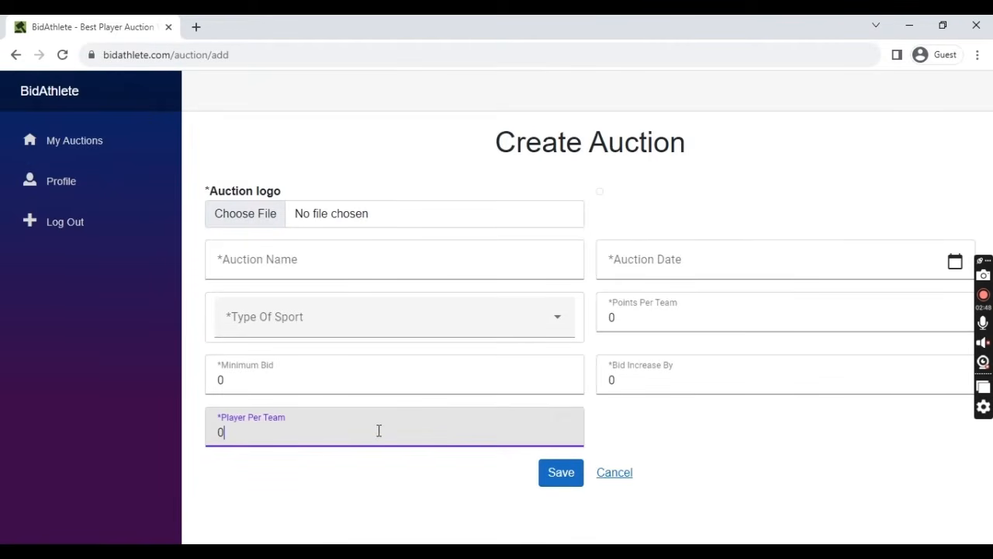
left_click(716, 322)
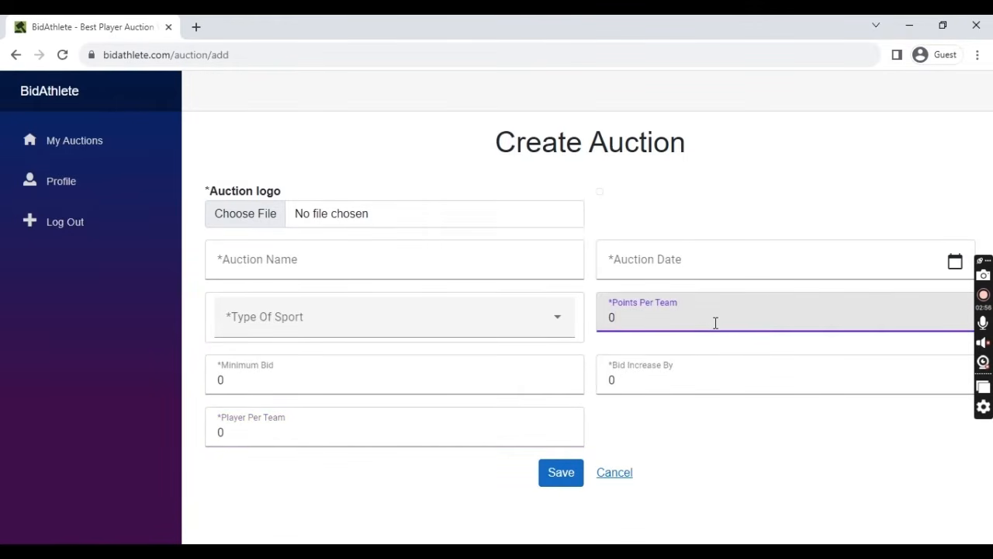
left_click(233, 223)
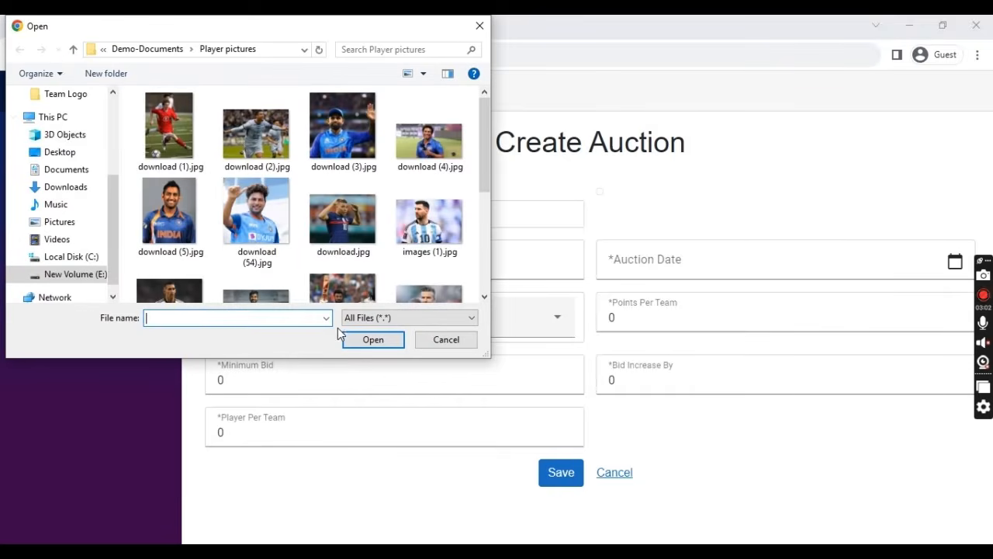
- Choose download (1).jpg from the Auction Logo folder as the auction logo
left_click(72, 49)
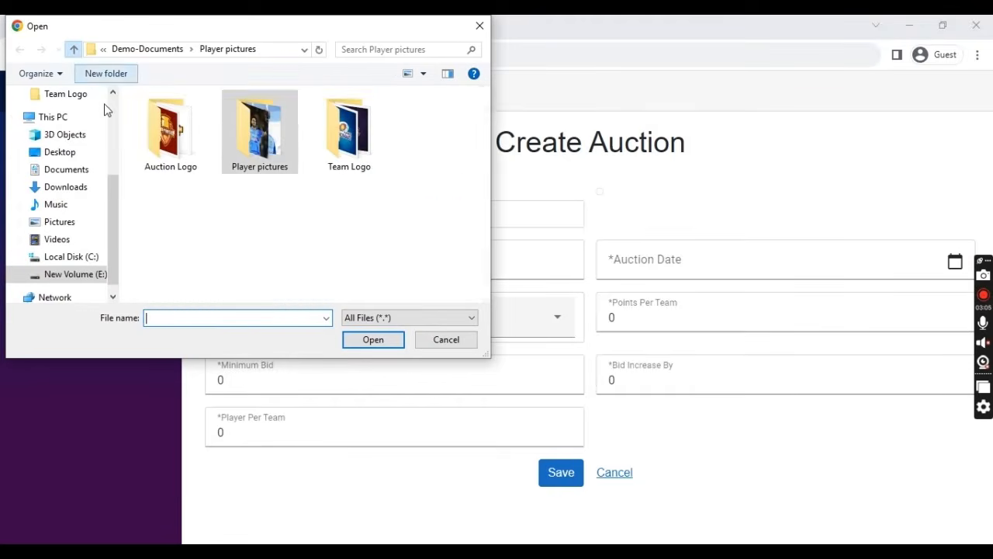
double_click(195, 159)
left_click(195, 155)
left_click(395, 346)
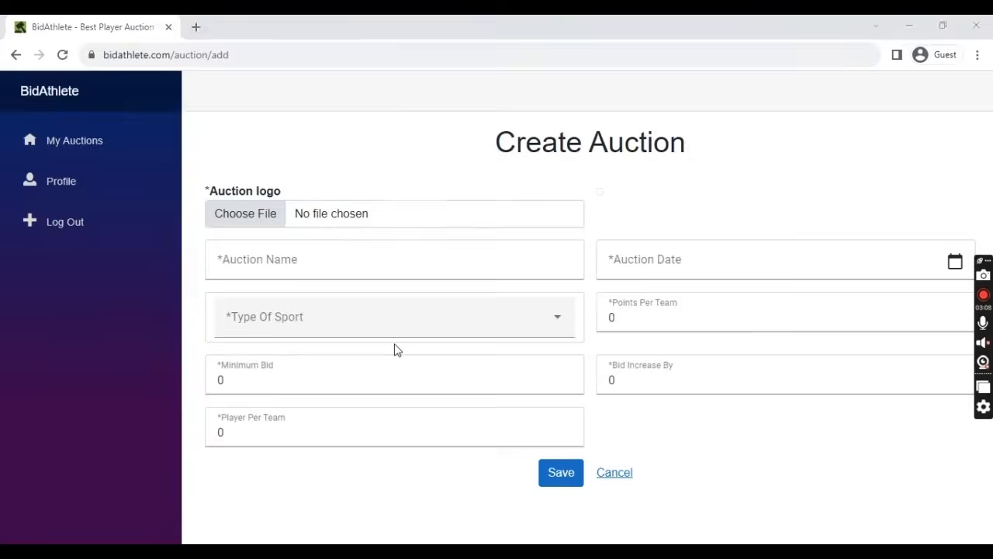
- Name the auction 'Indian Super League' and set its date to 21-09-2023
left_click(401, 368)
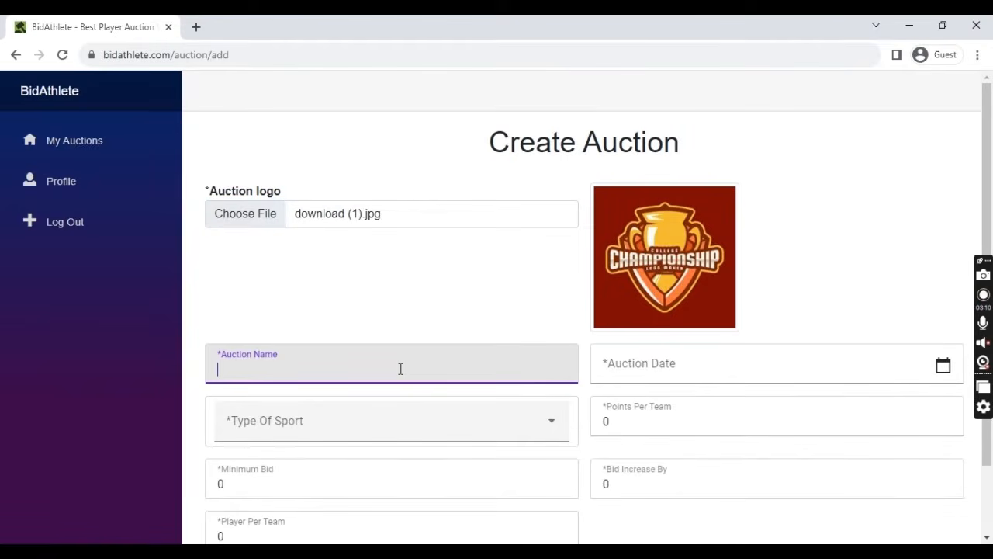
type("Indian Super Lea")
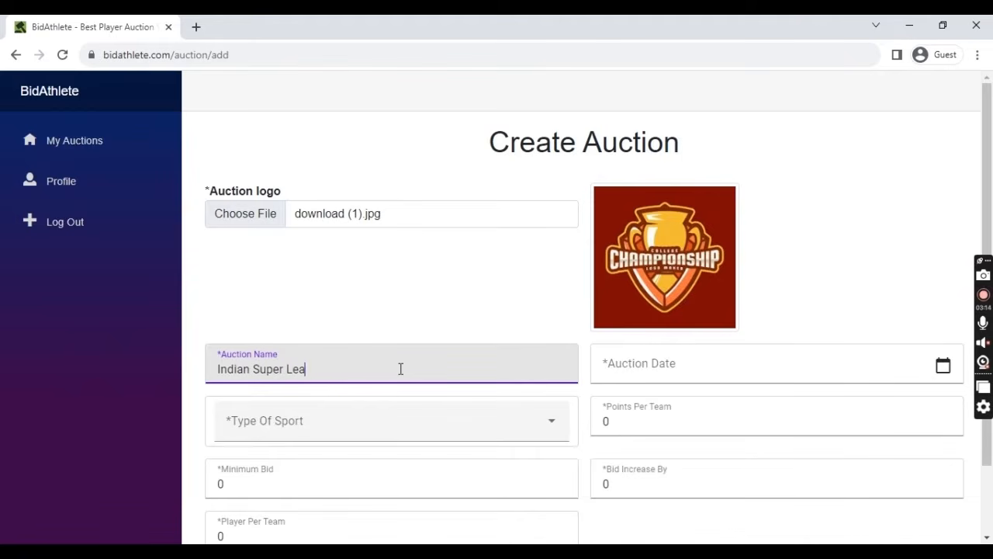
type("gue")
key("Tab")
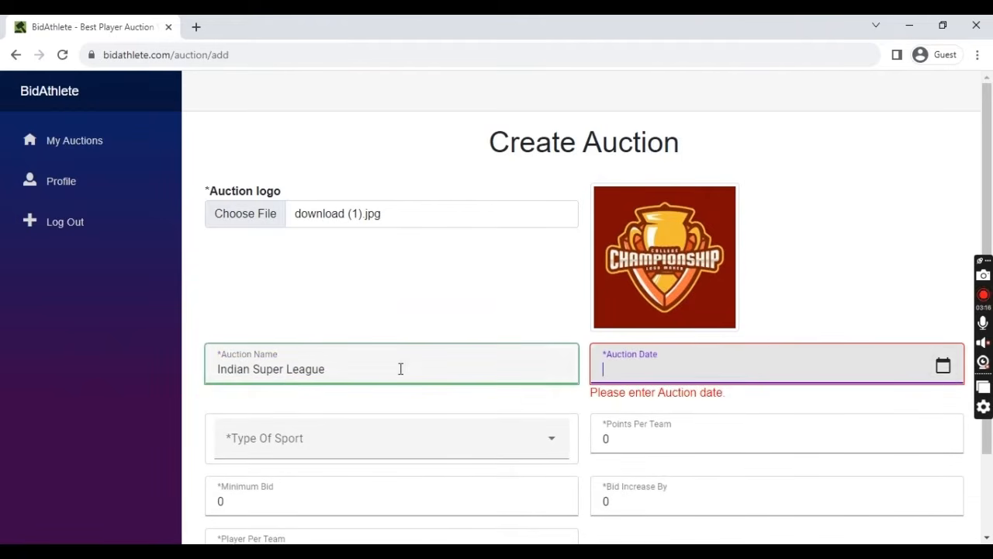
left_click(943, 367)
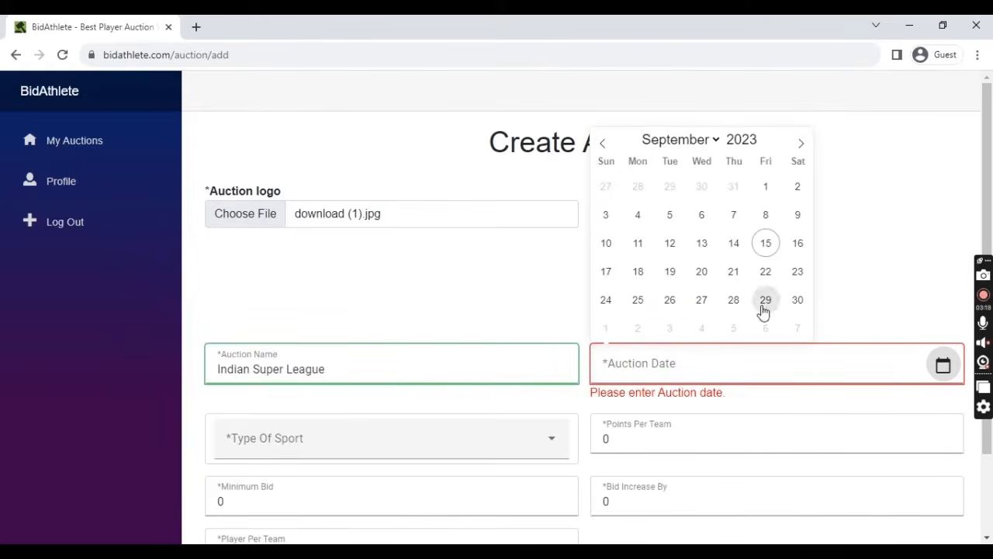
left_click(741, 279)
scroll(568, 375, "down", 2)
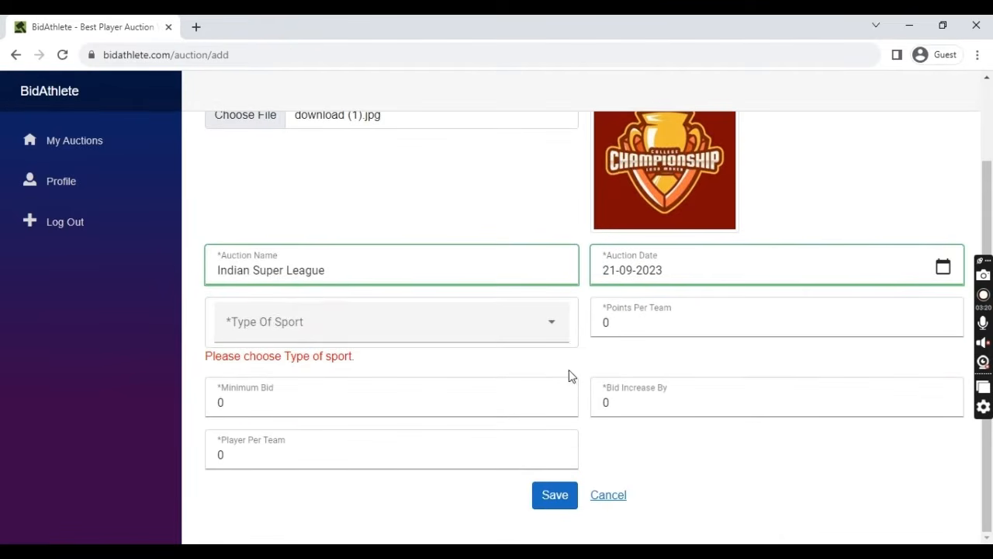
- Set the auction's sport to Football
left_click(441, 336)
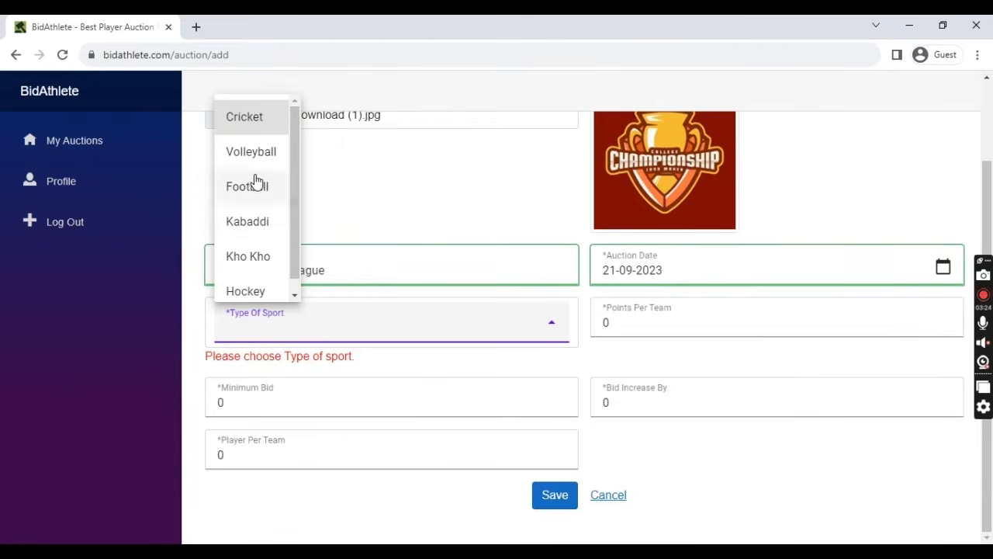
left_click(256, 121)
left_click(279, 329)
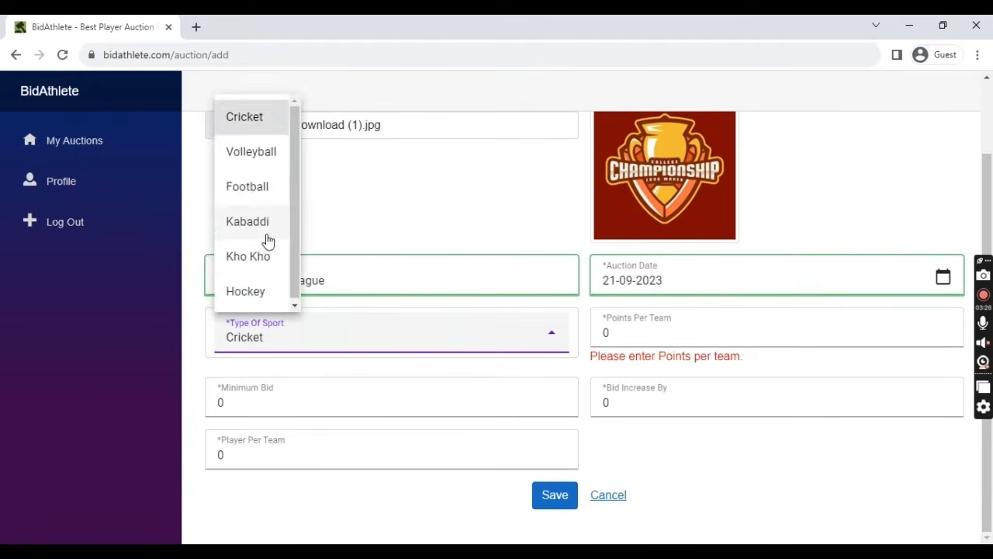
left_click(251, 190)
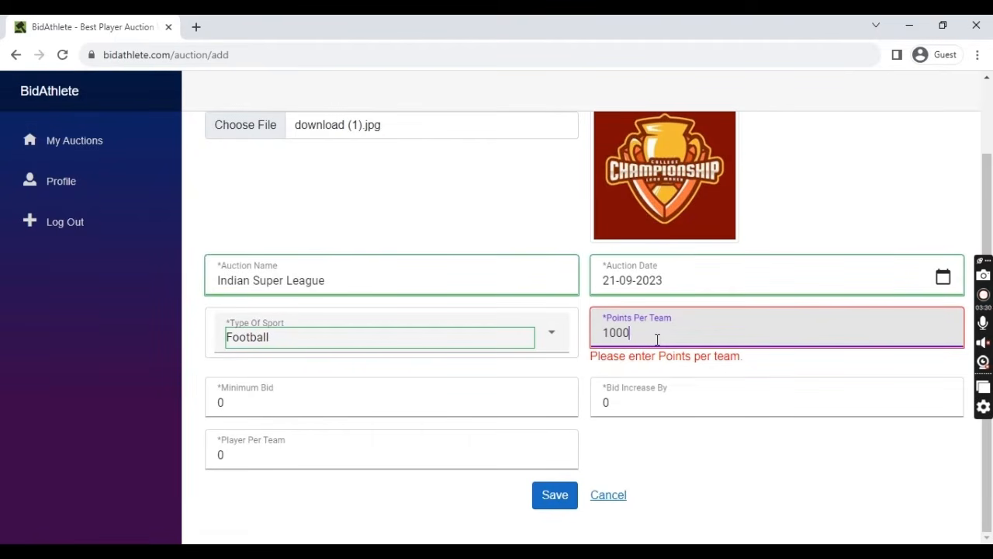
- Enter minimum bid 500, bid increase 300 and 11 players per team
left_click(478, 399)
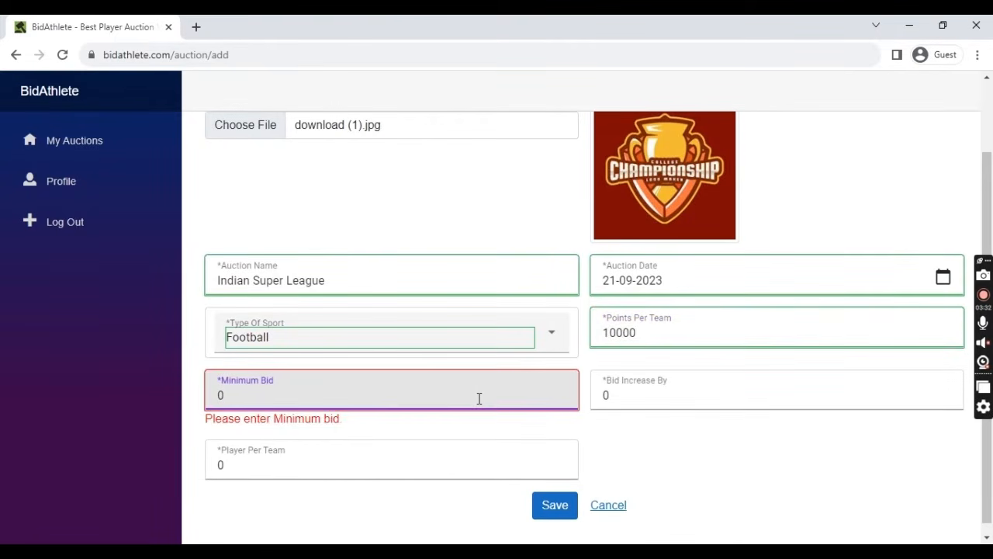
type("500")
key("Tab")
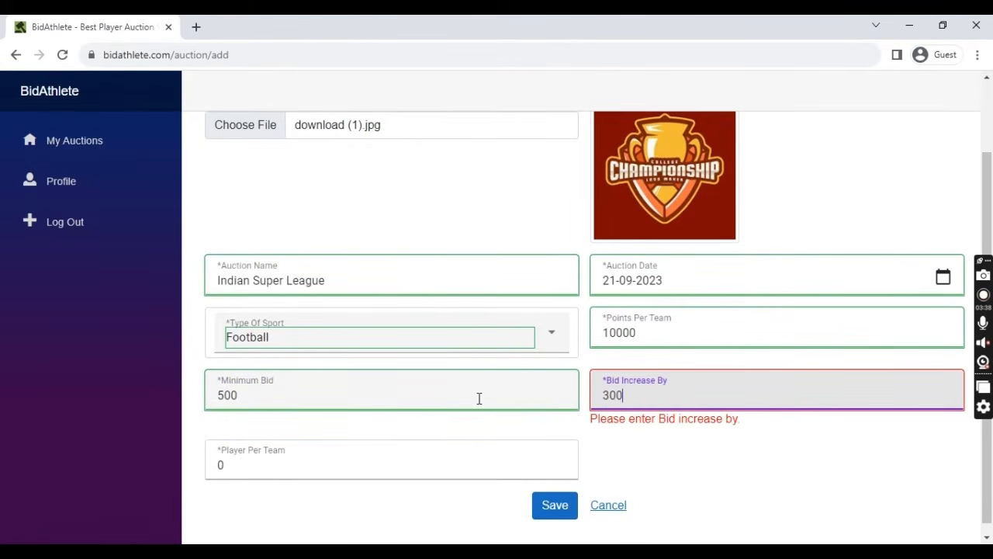
left_click(465, 398)
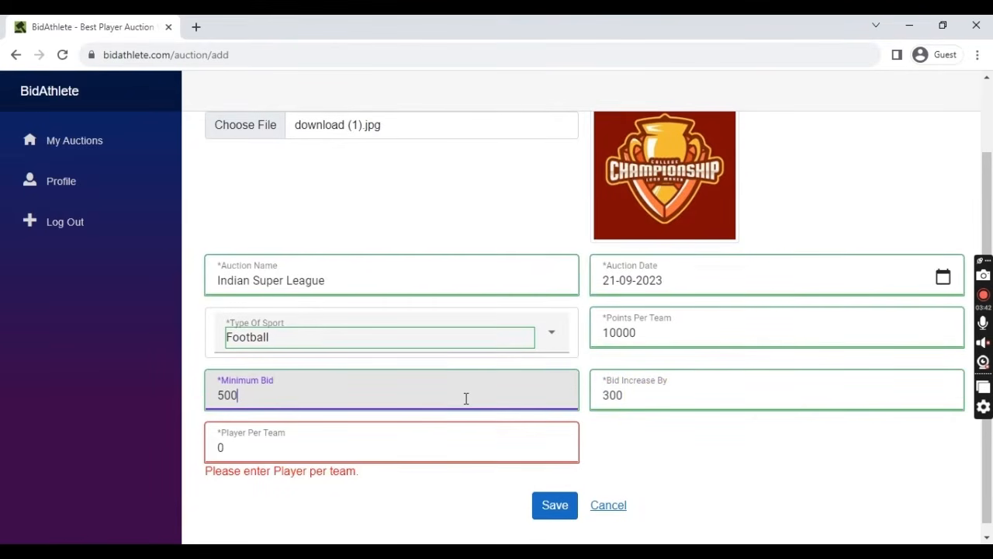
left_click(669, 397)
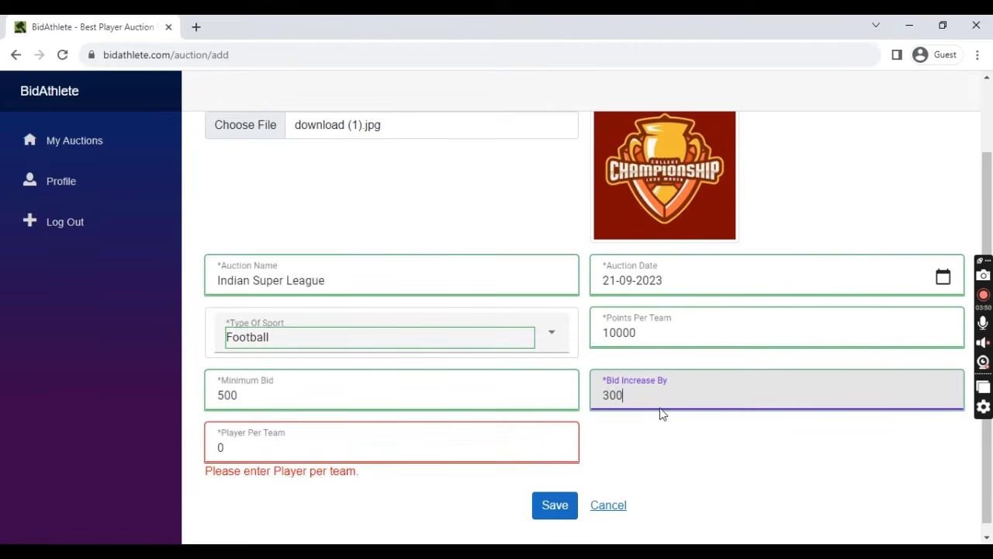
left_click(525, 441)
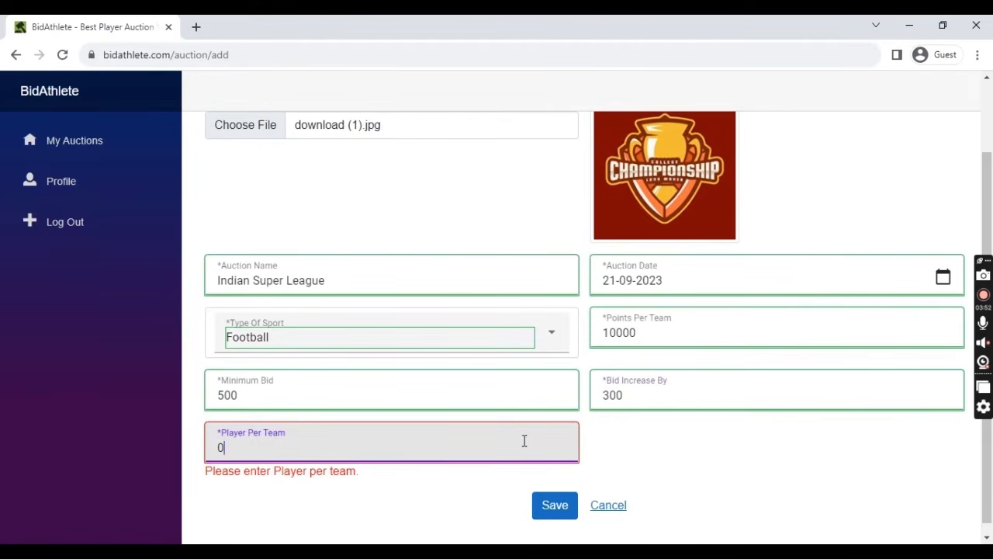
left_click(752, 481)
scroll(493, 394, "up", 2)
scroll(497, 394, "down", 2)
scroll(535, 384, "up", 2)
scroll(558, 404, "down", 2)
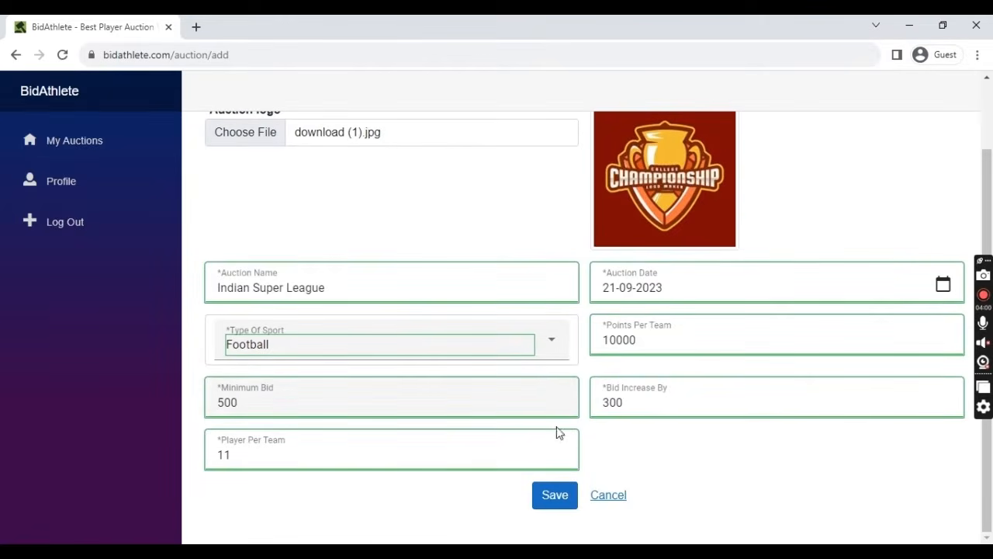
- Save the Indian Super League football auction and view it in the Auction List
left_click(555, 495)
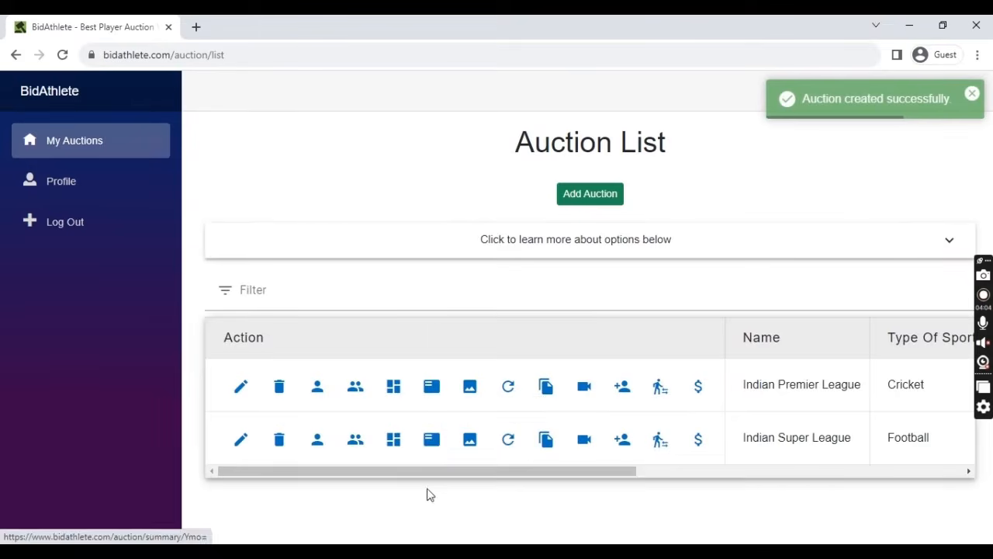
left_click_drag(432, 476, 381, 495)
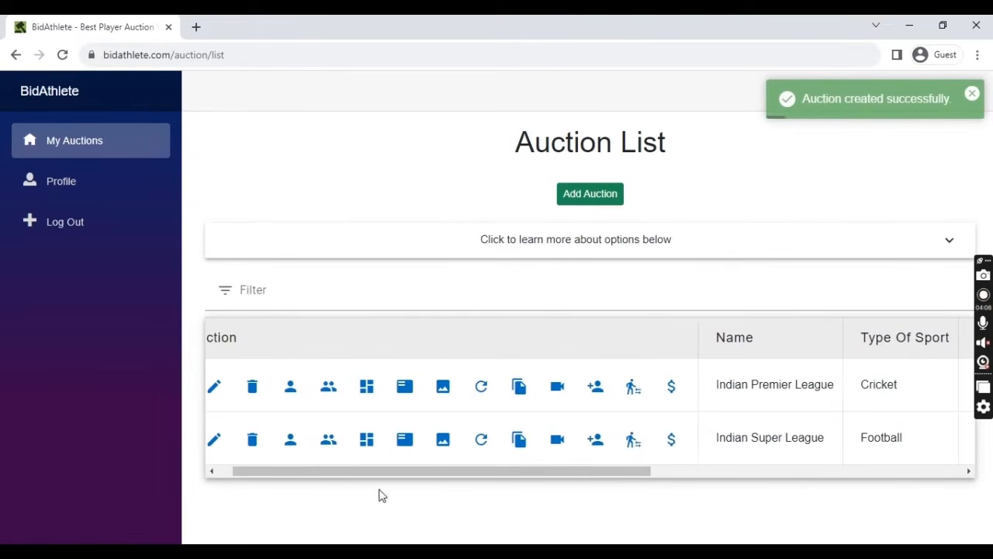
left_click_drag(512, 471, 348, 484)
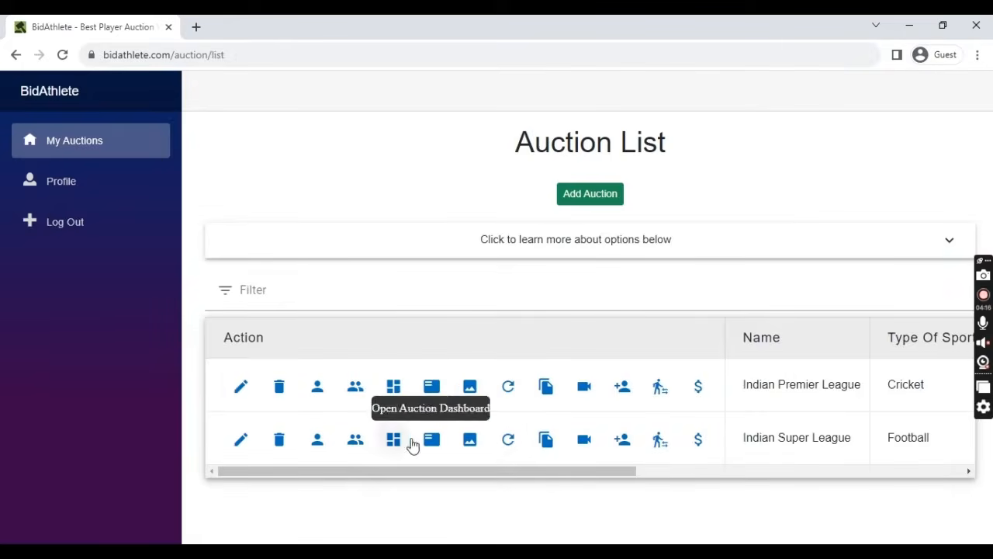
- Expand and collapse the explanation of the auction action options
left_click(586, 247)
left_click(593, 242)
left_click(591, 241)
scroll(582, 365, "down", 3)
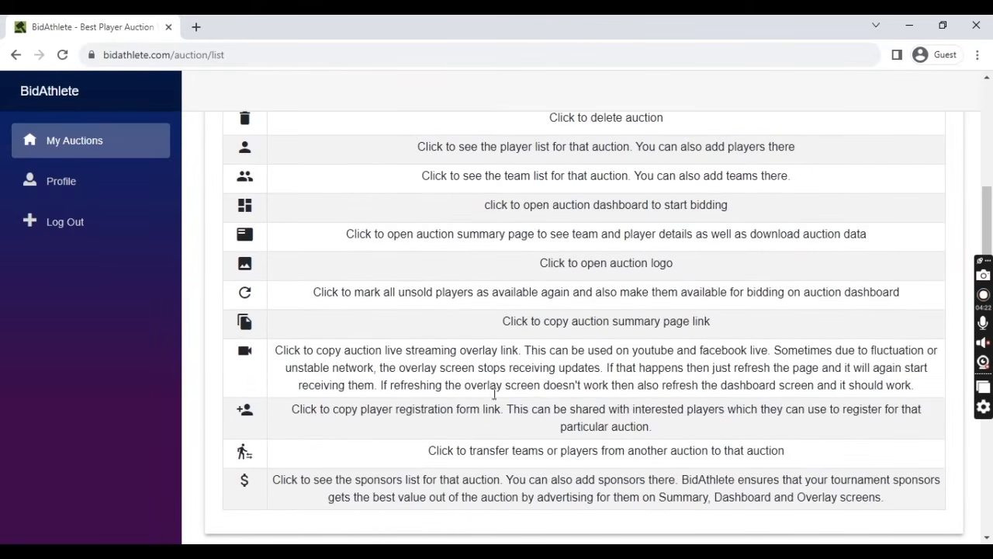
scroll(590, 388, "down", 3)
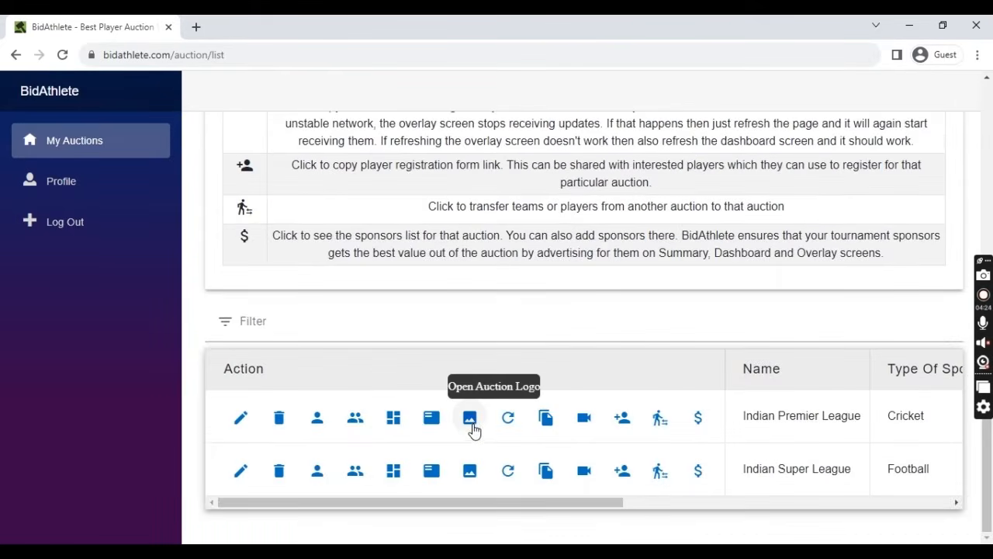
scroll(677, 347, "up", 6)
left_click(587, 235)
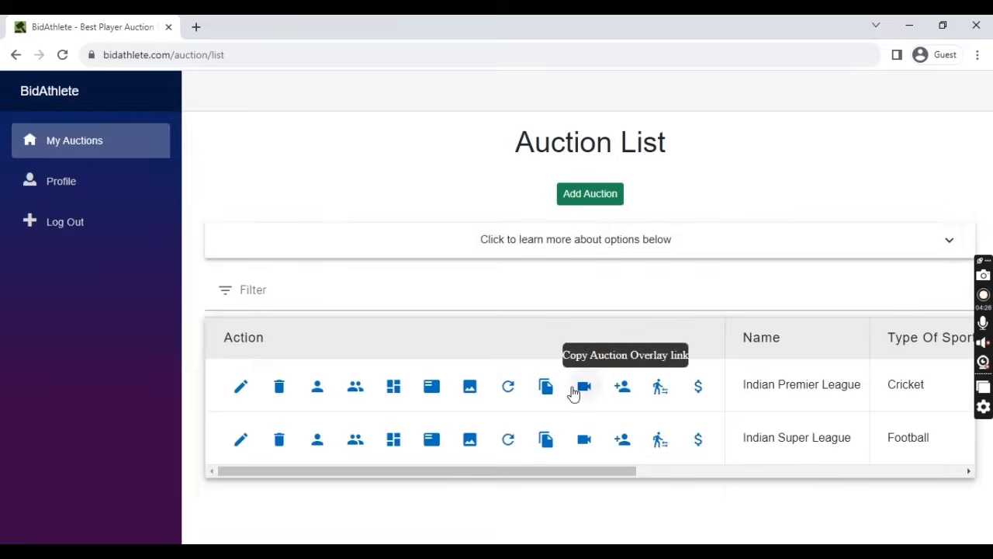
- Edit the Indian Super League auction to set Bid Increase By to 200 and save it
left_click(242, 445)
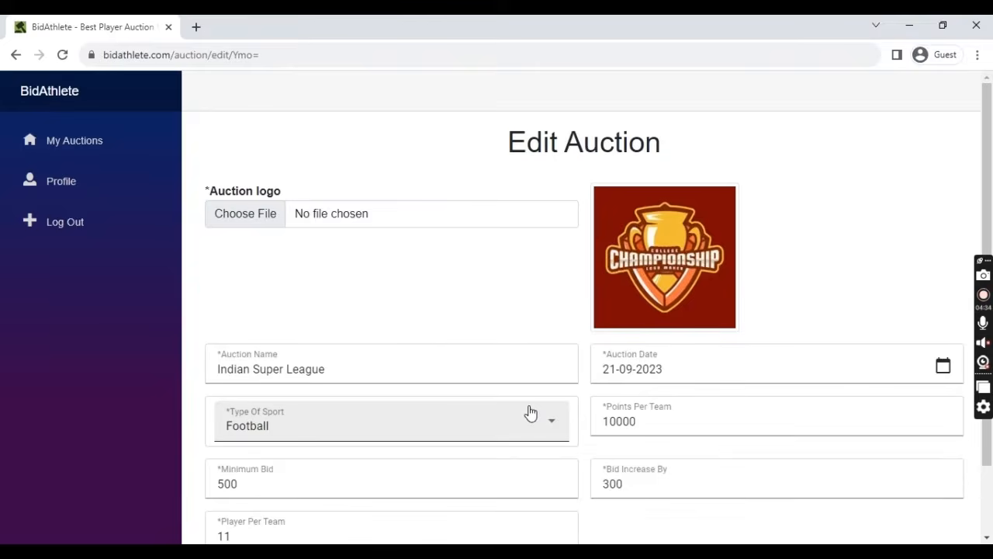
scroll(581, 417, "down", 1)
left_click(619, 401)
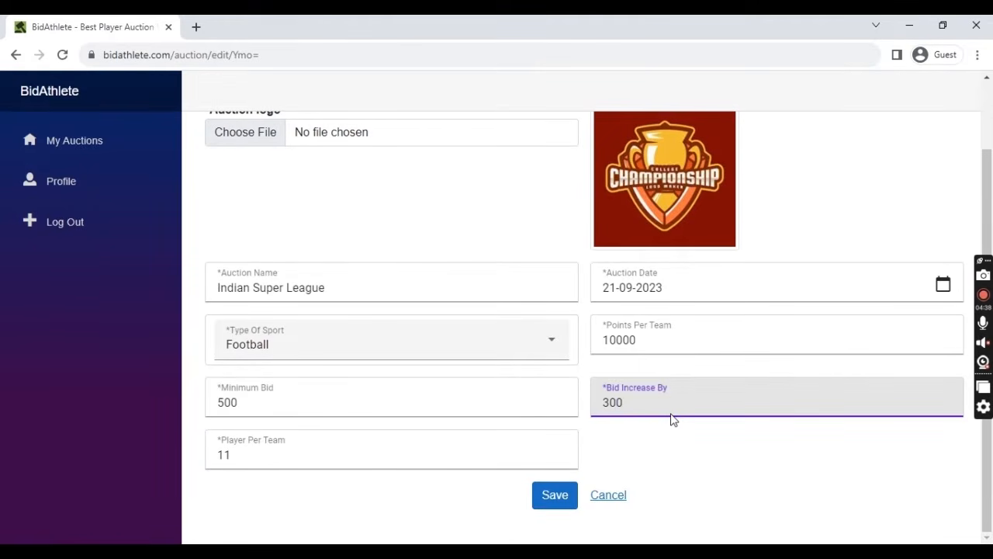
type("2")
left_click(561, 494)
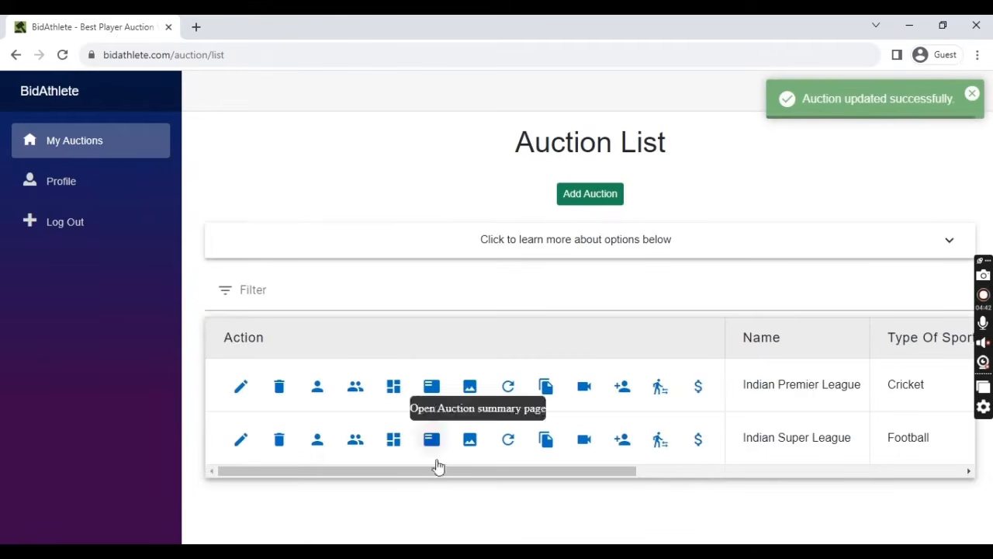
left_click_drag(442, 471, 328, 455)
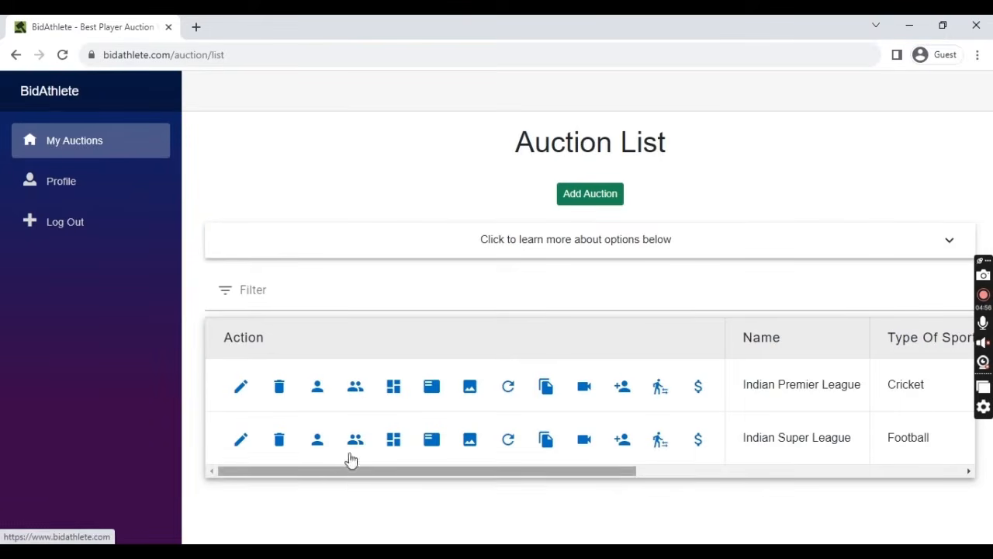
- Copy the Indian Super League player registration link and open a new browser tab
left_click(316, 440)
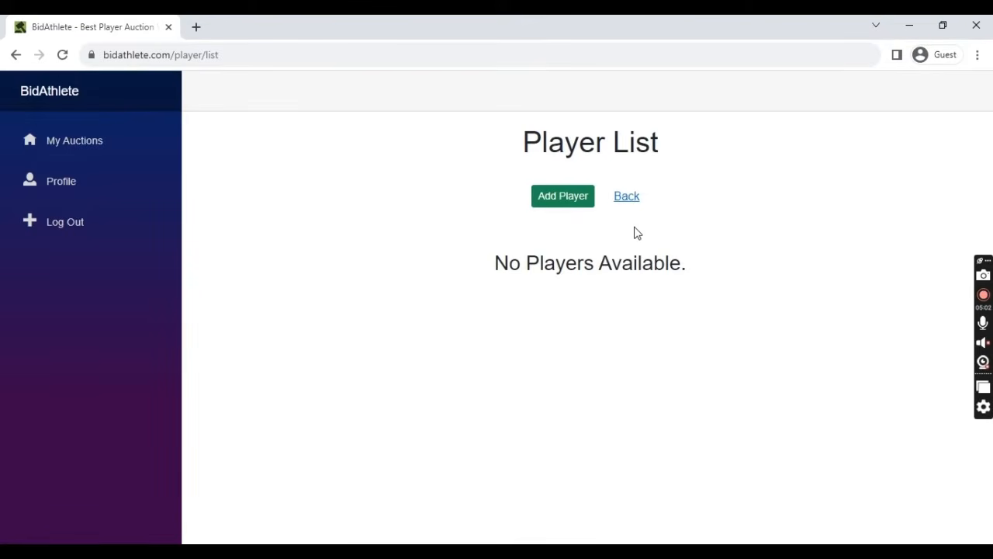
left_click(627, 198)
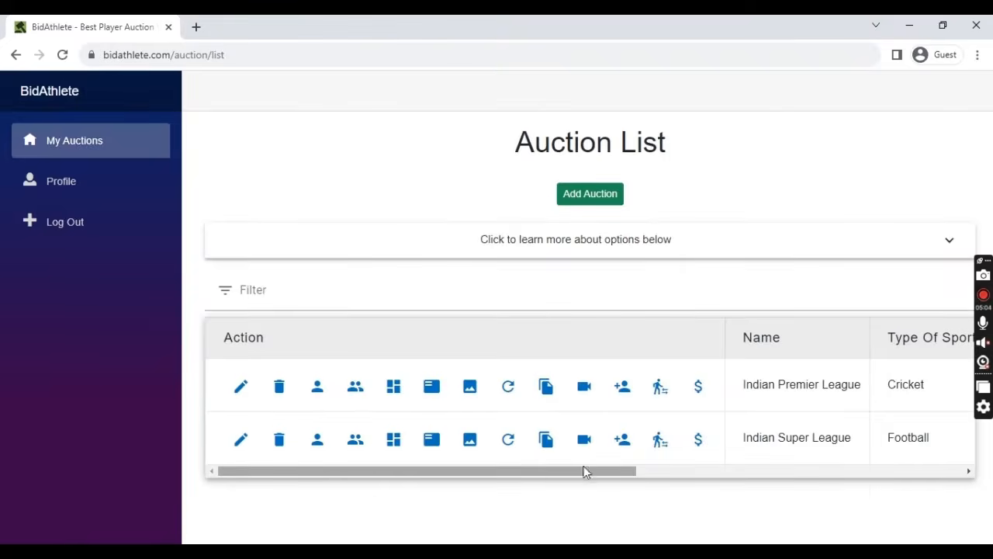
left_click(621, 442)
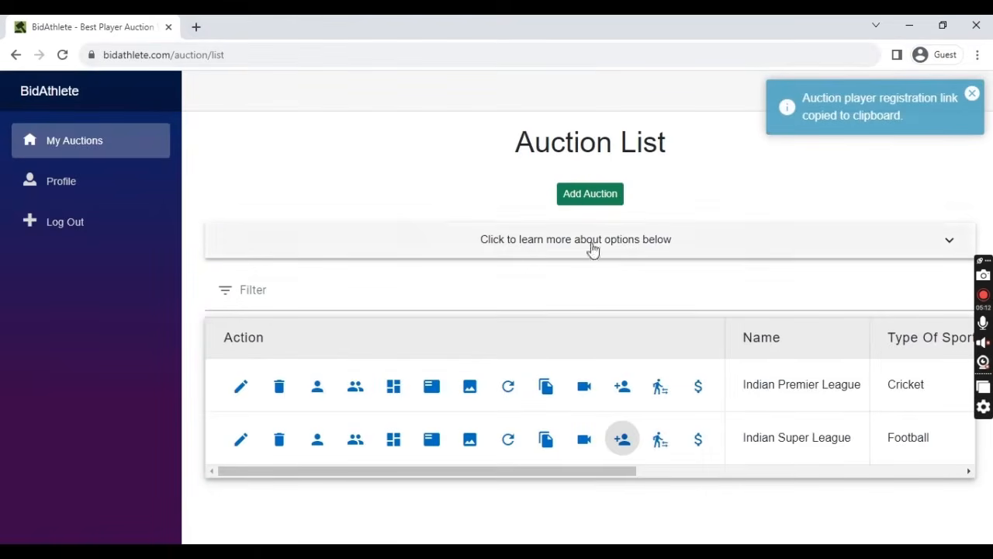
left_click(198, 28)
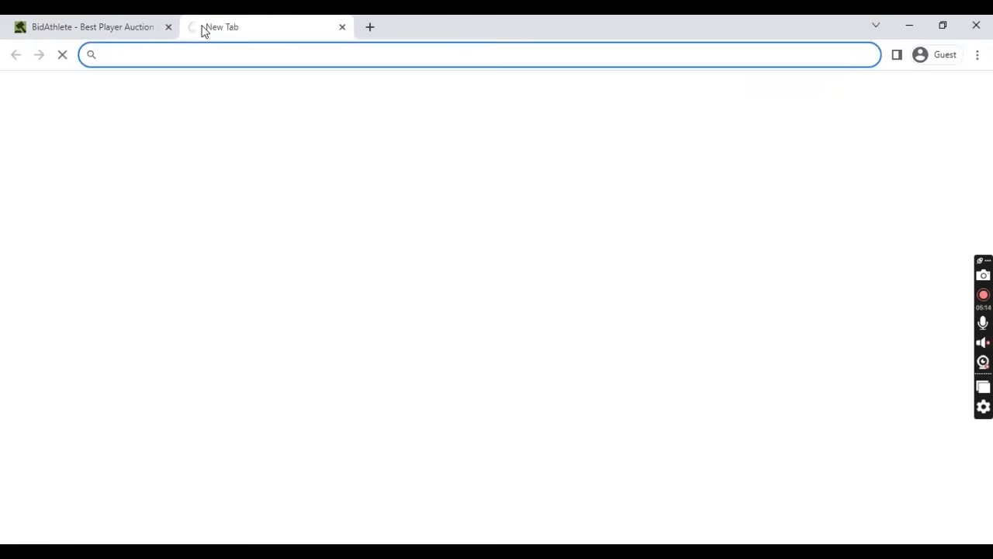
- Load the registration link in the new tab and open the Indian Super League Create Player form
key("ctrl+v")
key("Return")
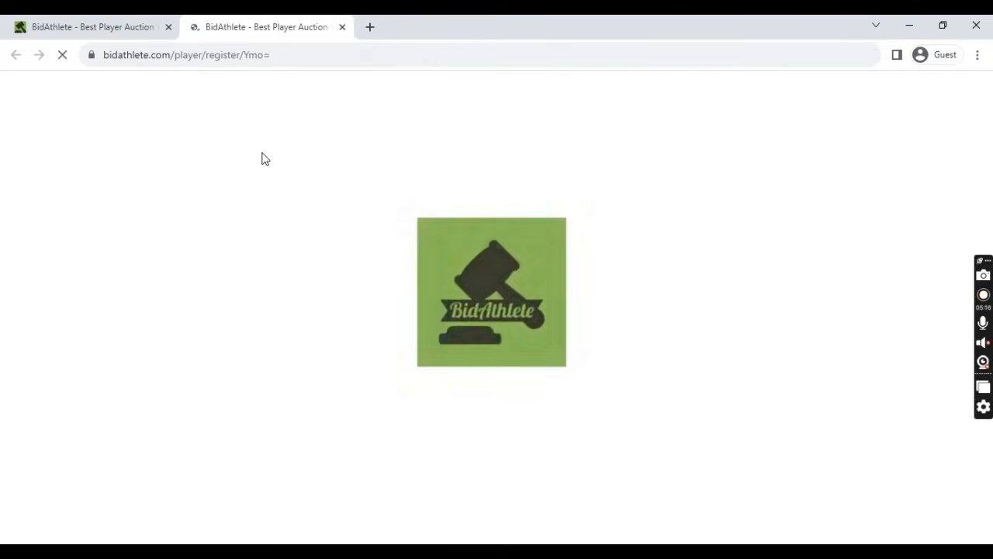
left_click(101, 25)
left_click(318, 442)
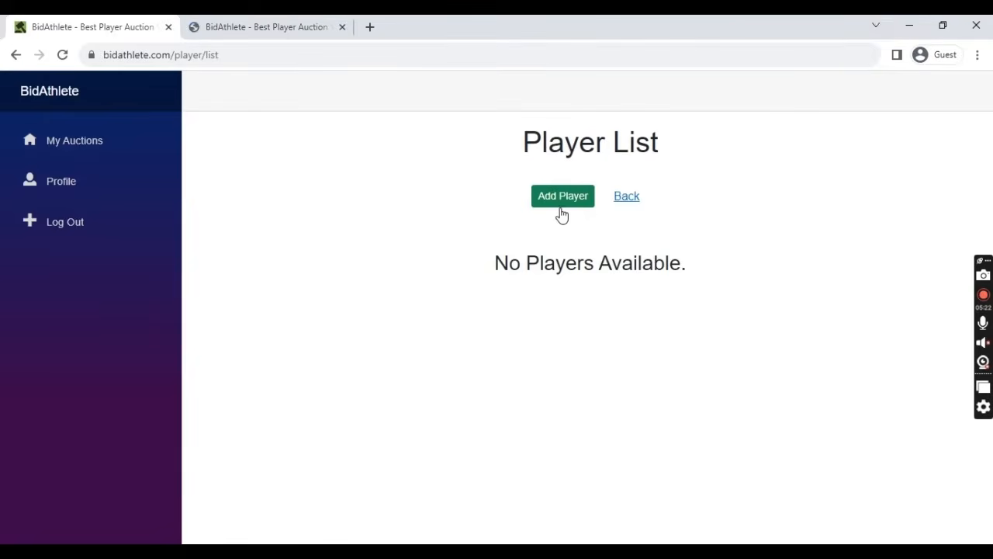
left_click(560, 204)
scroll(434, 225, "down", 1)
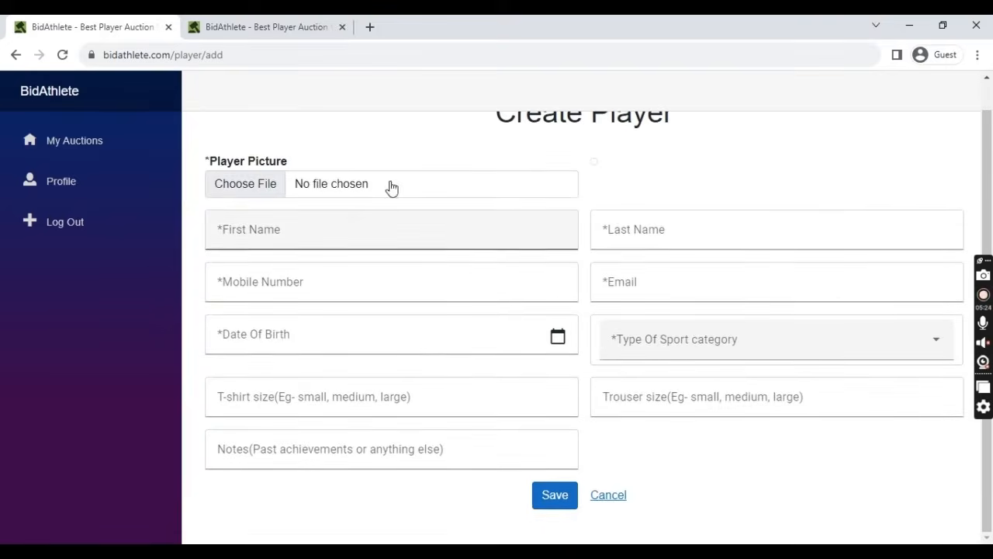
- Compare the public registration form with the Create Player form, then close the registration tab
left_click(302, 27)
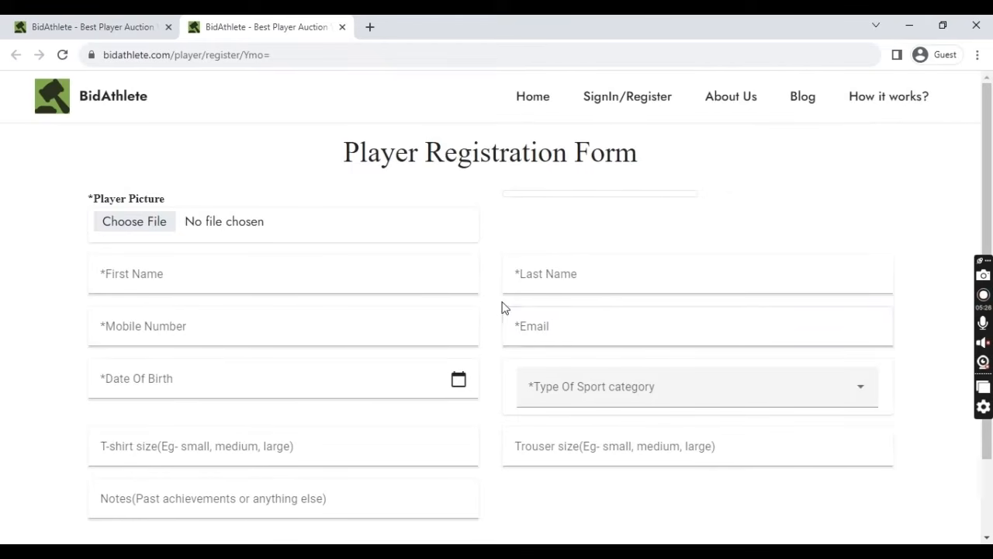
left_click(386, 64)
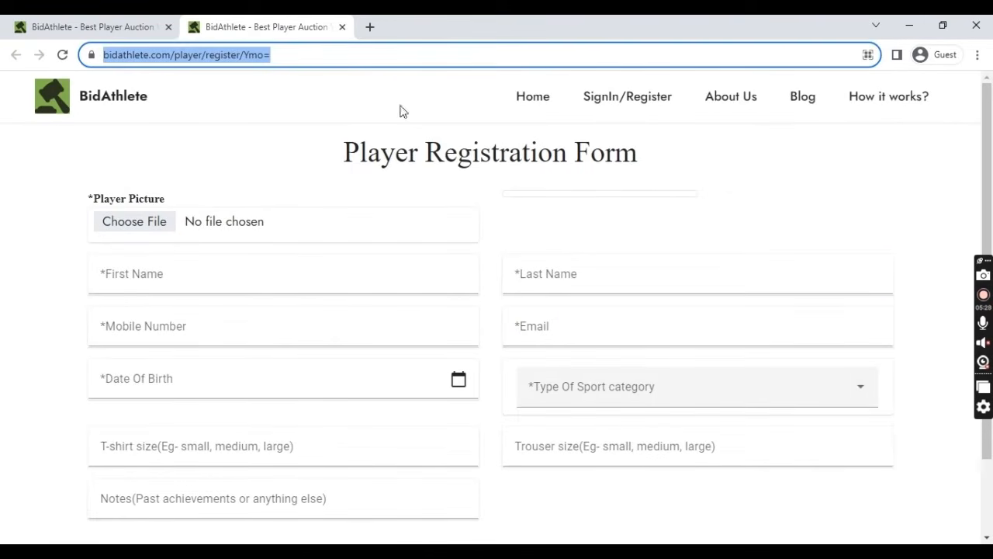
left_click(496, 223)
scroll(485, 349, "down", 1)
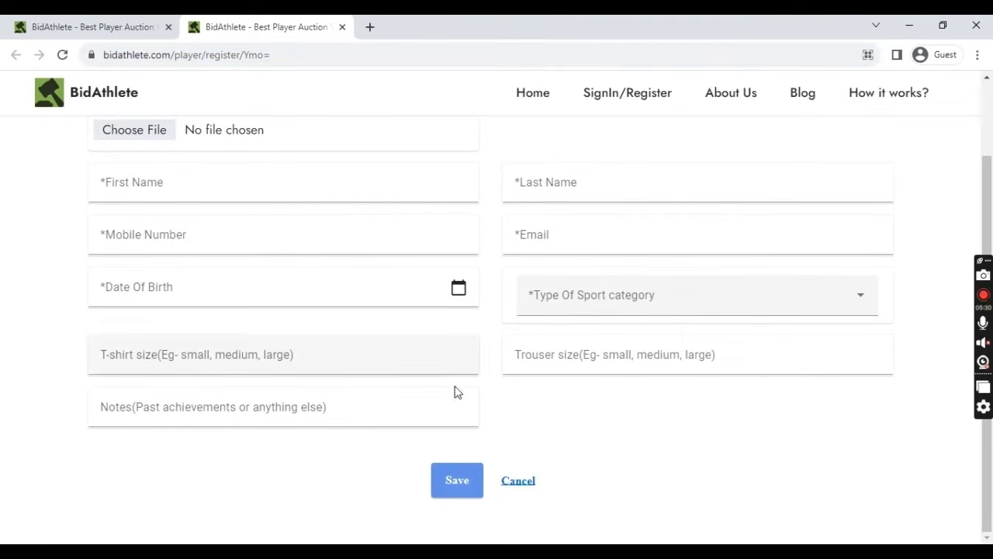
scroll(515, 370, "up", 1)
left_click(144, 24)
left_click(266, 23)
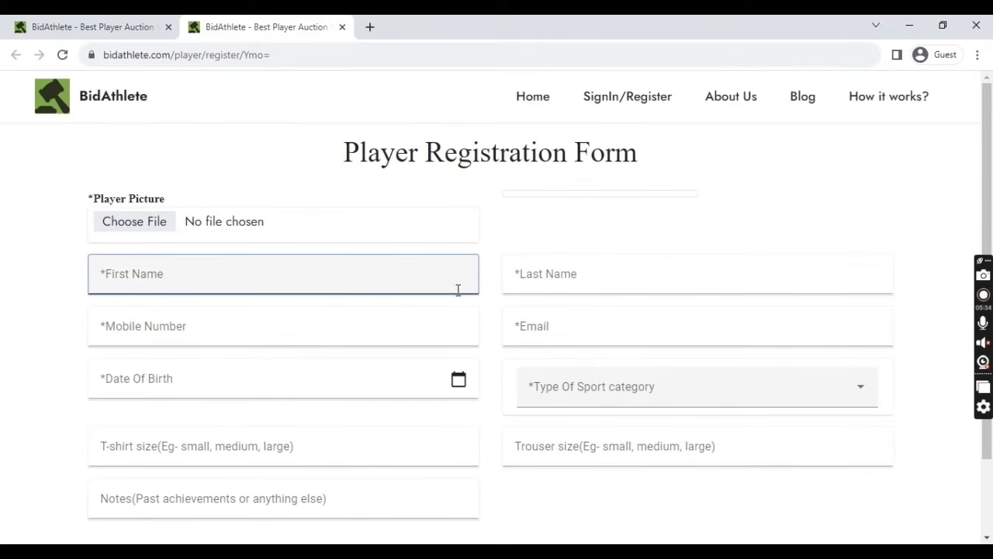
scroll(499, 284, "down", 1)
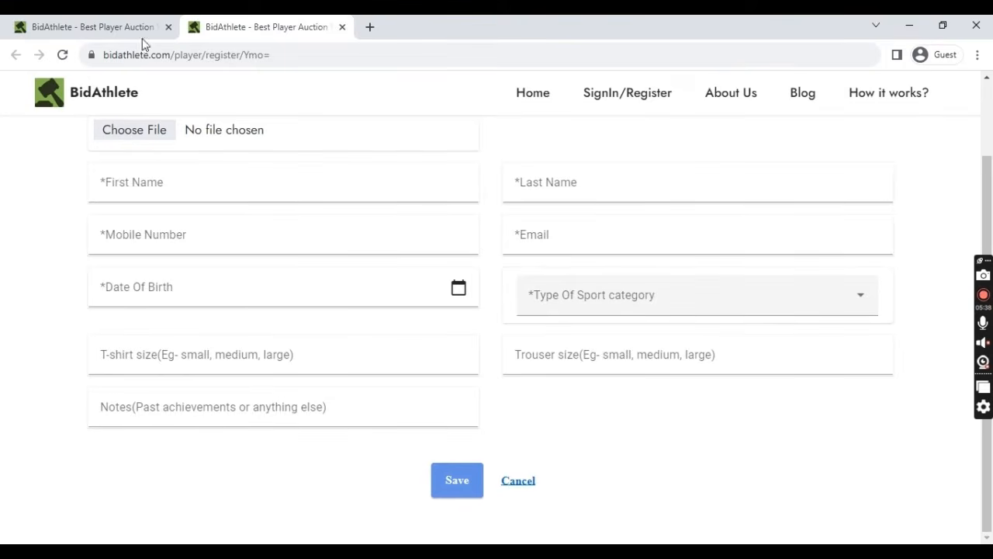
left_click(77, 25)
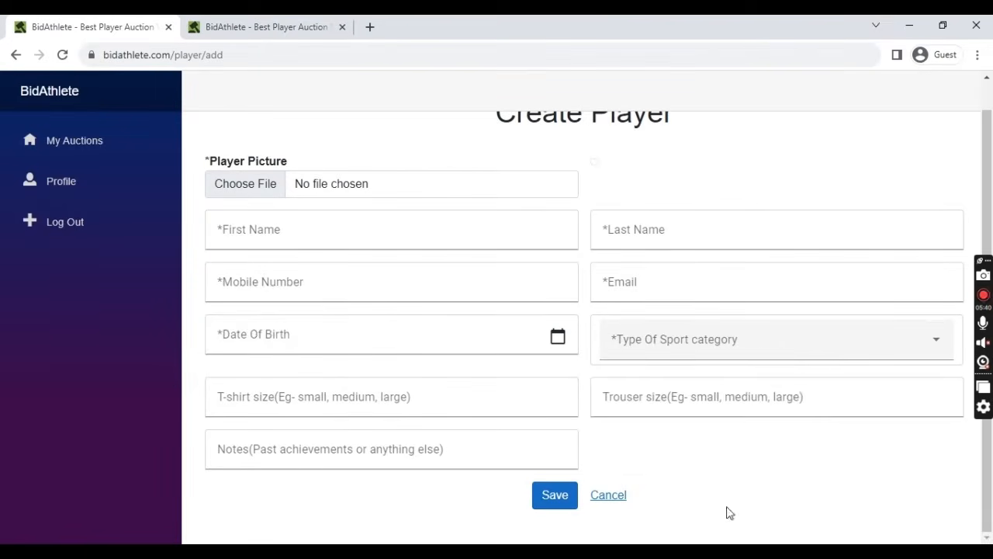
left_click(265, 26)
scroll(485, 303, "up", 1)
scroll(486, 303, "down", 1)
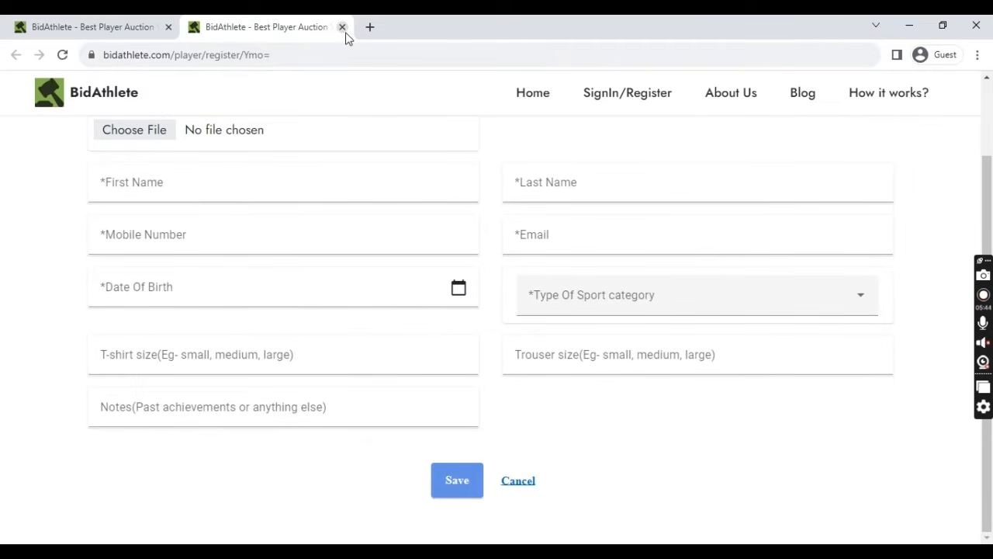
left_click(342, 27)
scroll(538, 316, "up", 1)
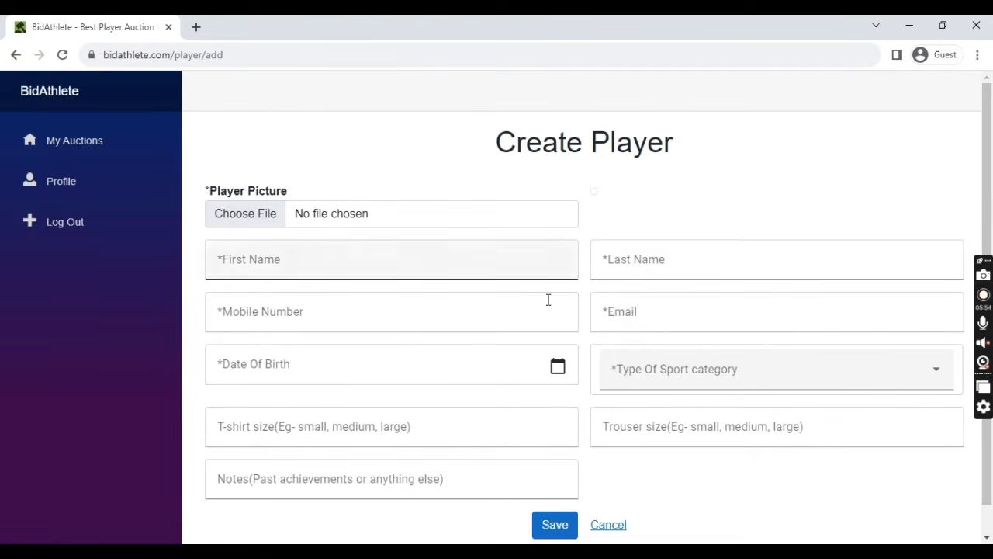
- Attach download.jpg from Demo-Documents\Player pictures as the player's photo
left_click(218, 364)
left_click(225, 311)
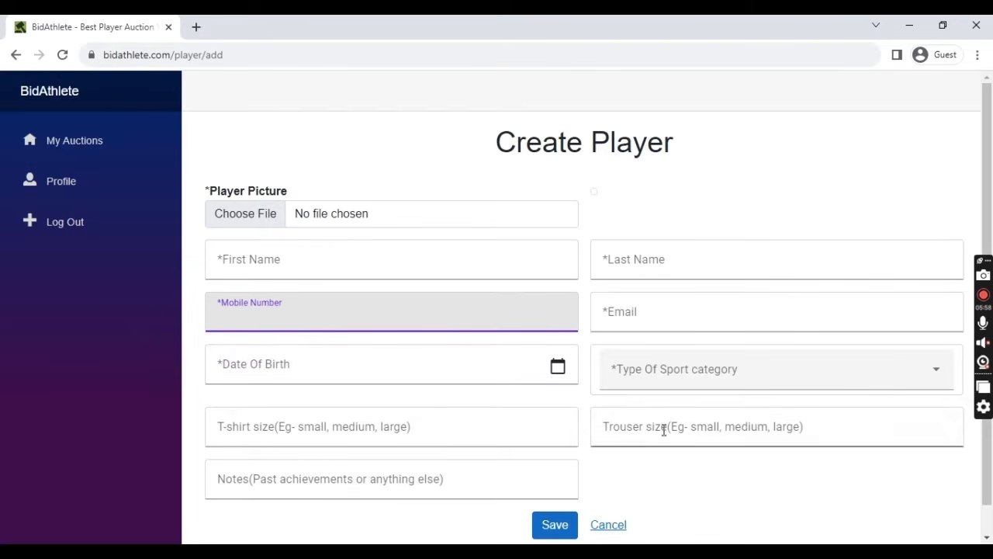
left_click(262, 225)
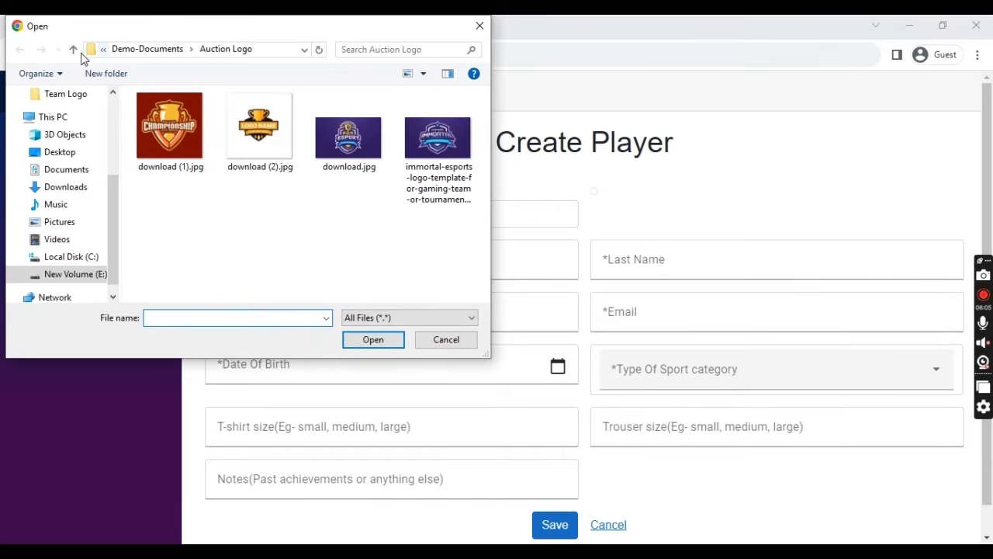
left_click(73, 49)
double_click(260, 133)
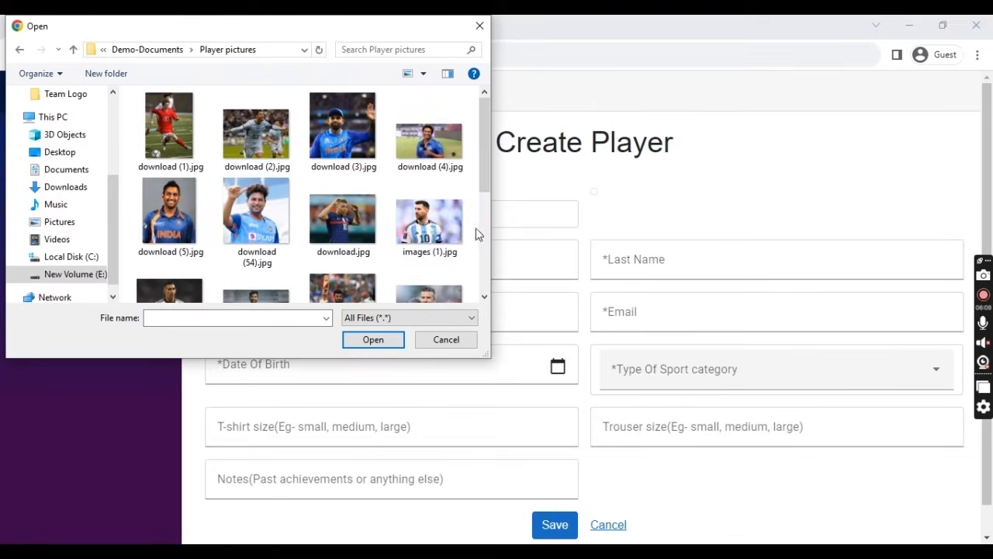
left_click(342, 217)
left_click(376, 339)
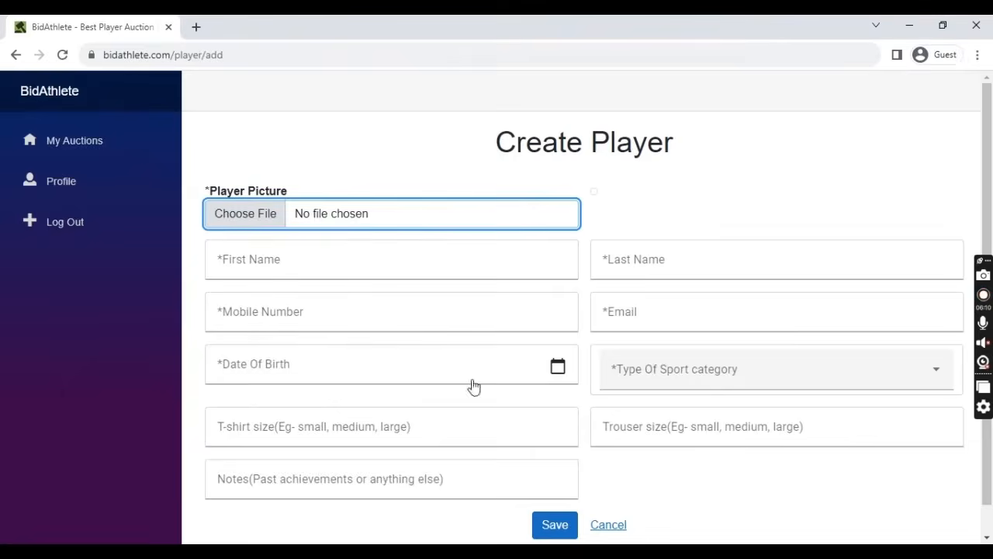
- Fill the Create Player form with the player's first name, last name, mobile number and e-mail address
left_click(374, 331)
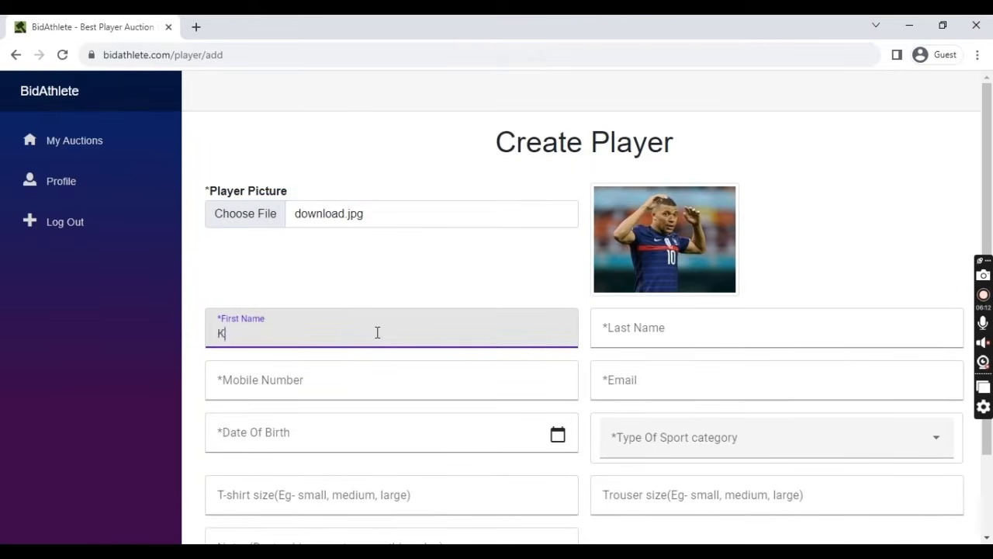
key("Tab")
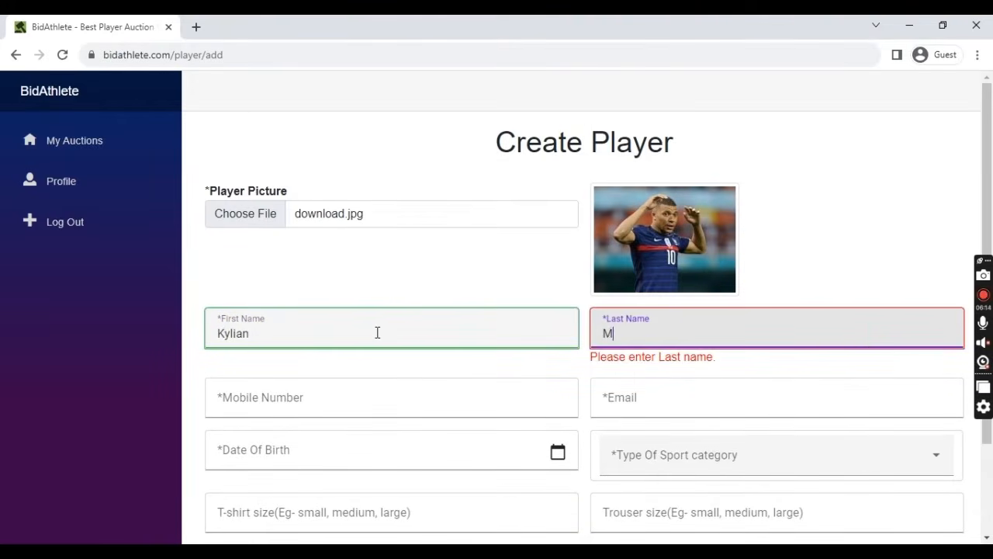
left_click(375, 394)
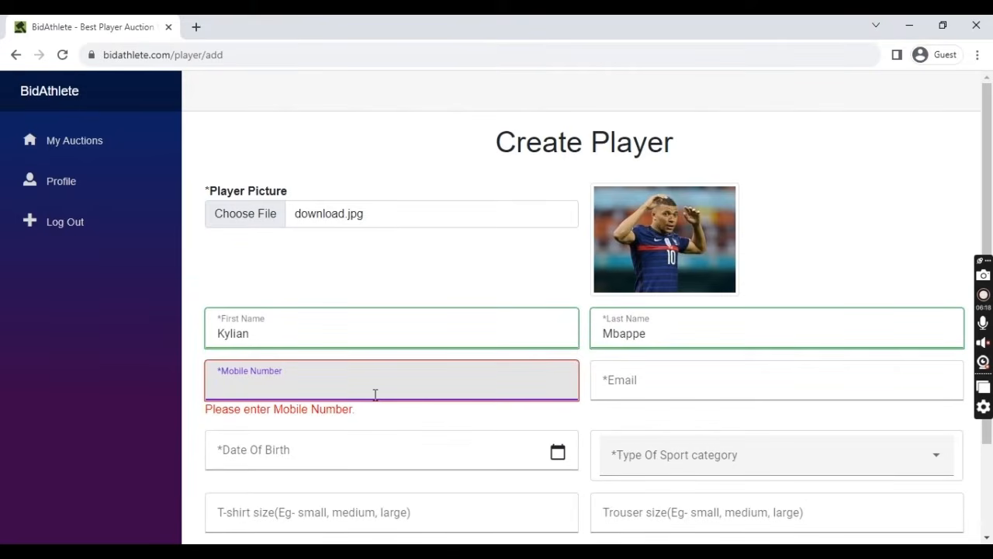
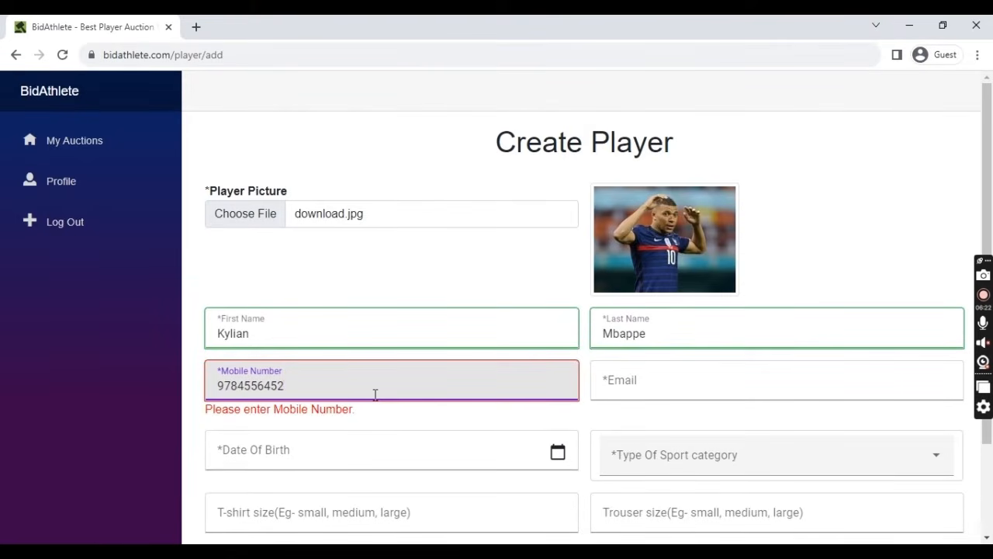
left_click(658, 397)
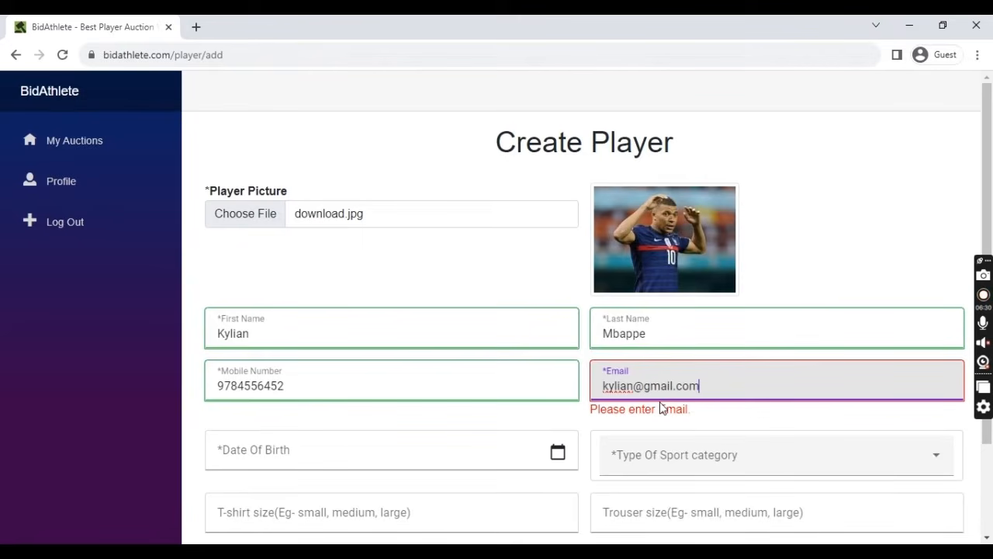
left_click(434, 386)
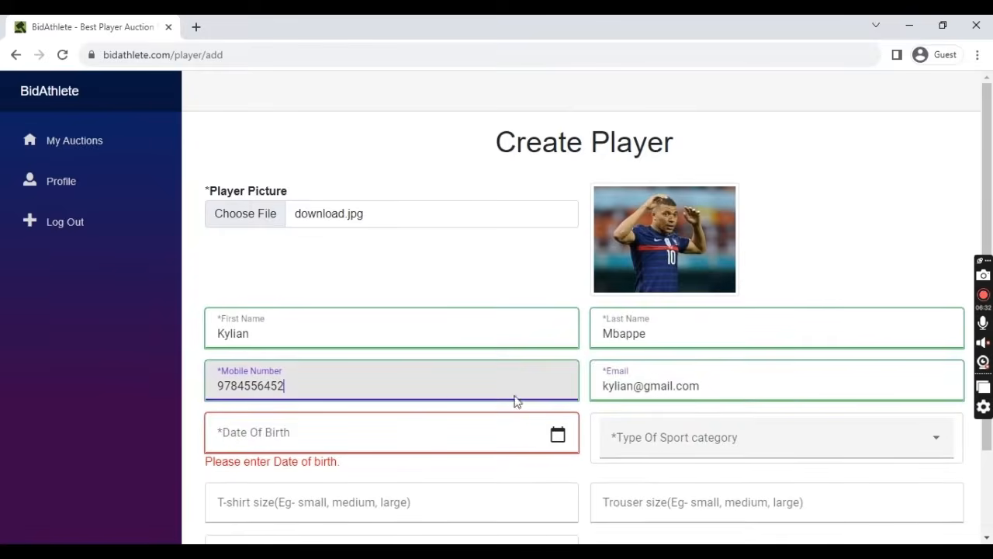
left_click(779, 391)
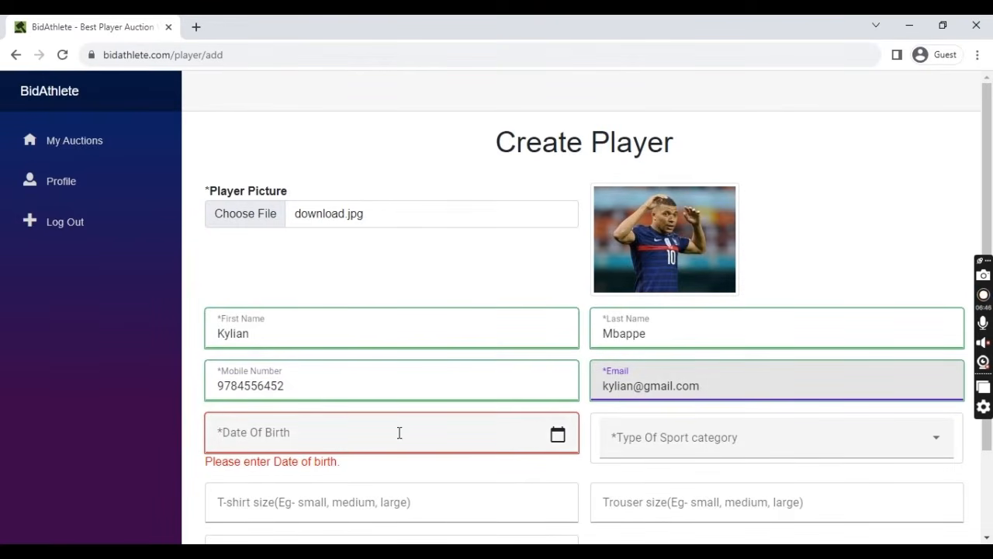
- Set the player's date of birth to 09-09-1999 and the category to Midfielder
scroll(532, 433, "down", 1)
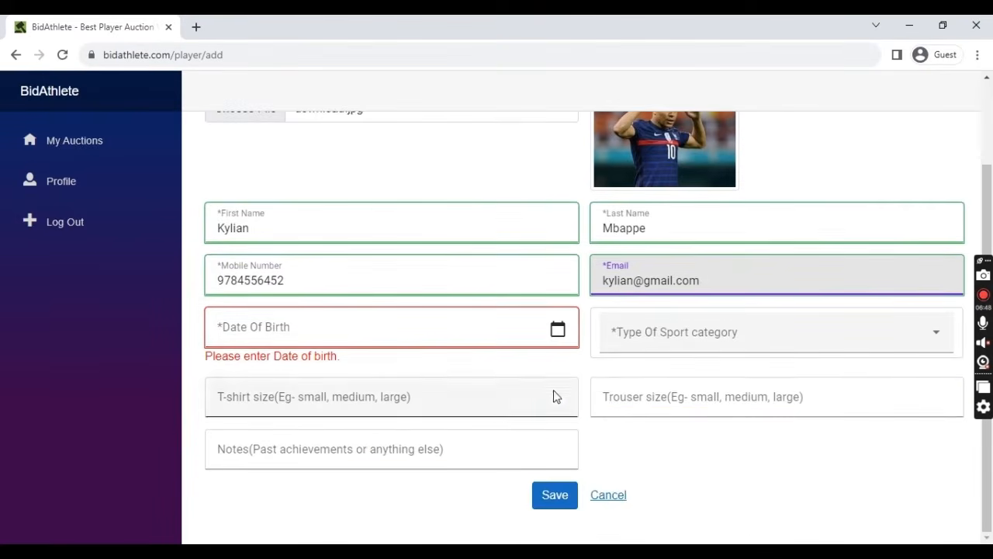
left_click(560, 335)
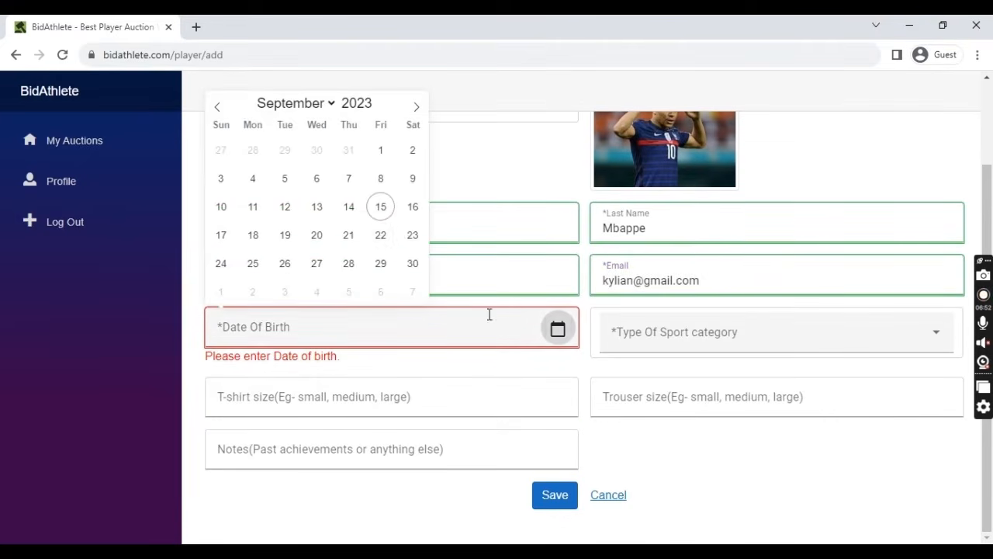
left_click(358, 104)
type("1999")
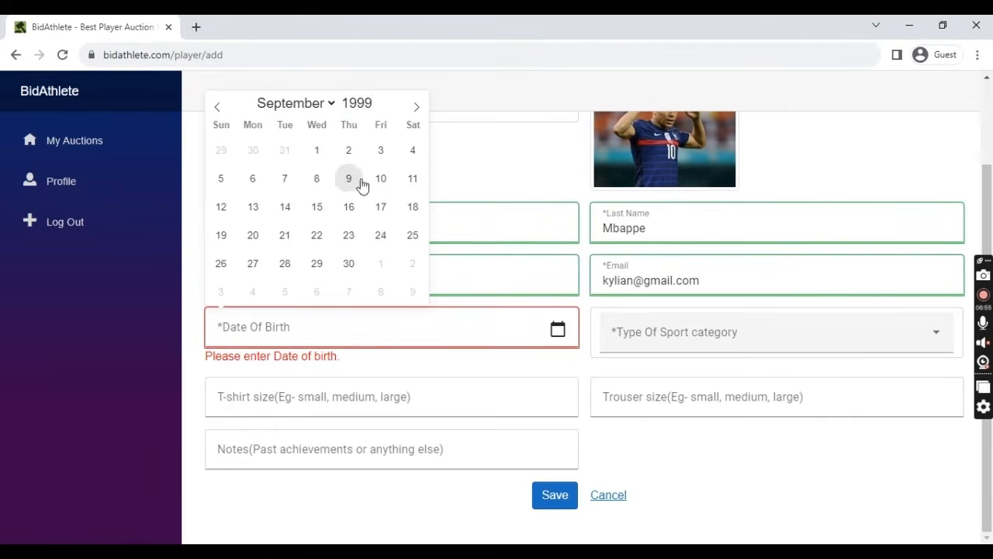
left_click(351, 179)
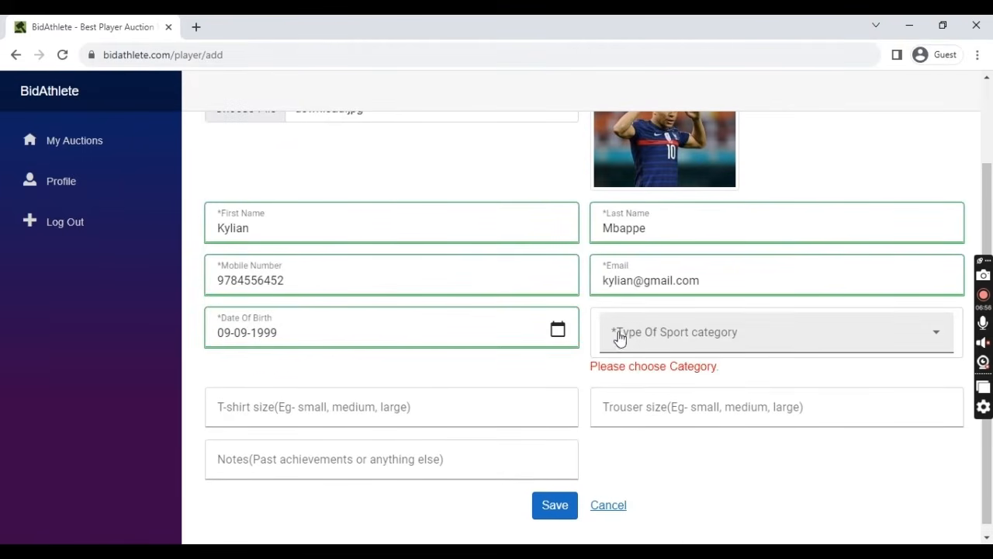
left_click(811, 341)
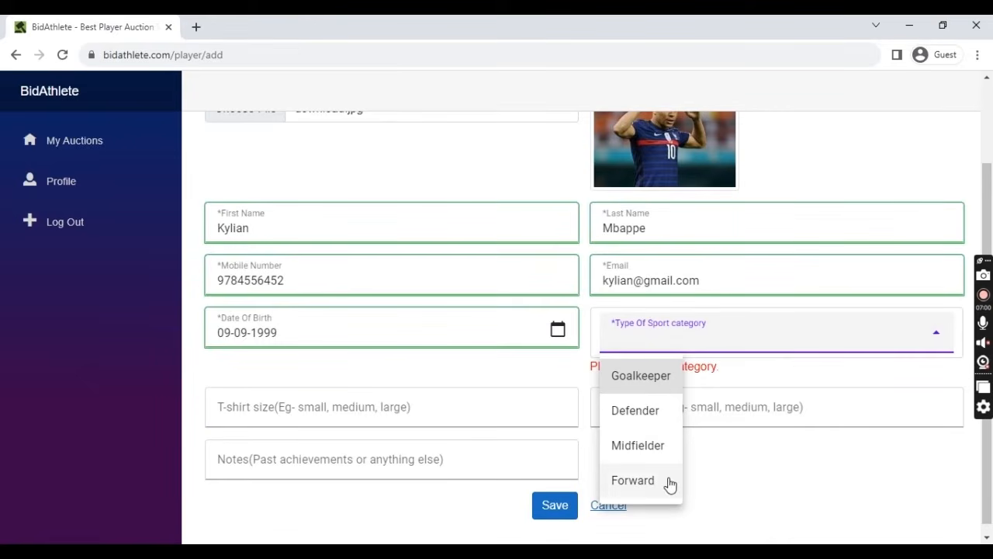
left_click(638, 445)
- Enter M for the T-shirt and trouser sizes, add the note 'Good Midfielder', and save the player
scroll(632, 385, "up", 2)
scroll(581, 407, "down", 2)
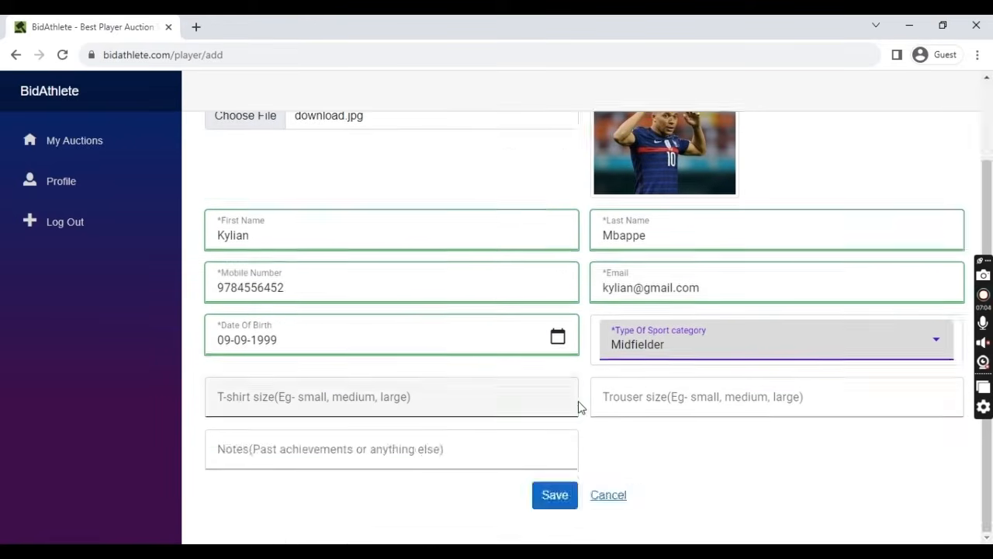
left_click(481, 395)
left_click(643, 392)
left_click(461, 458)
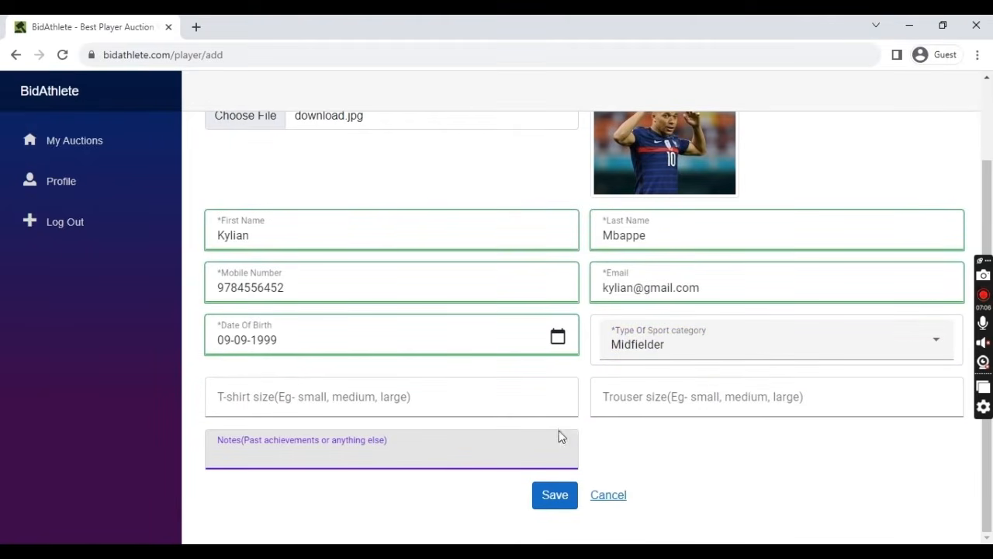
left_click(519, 401)
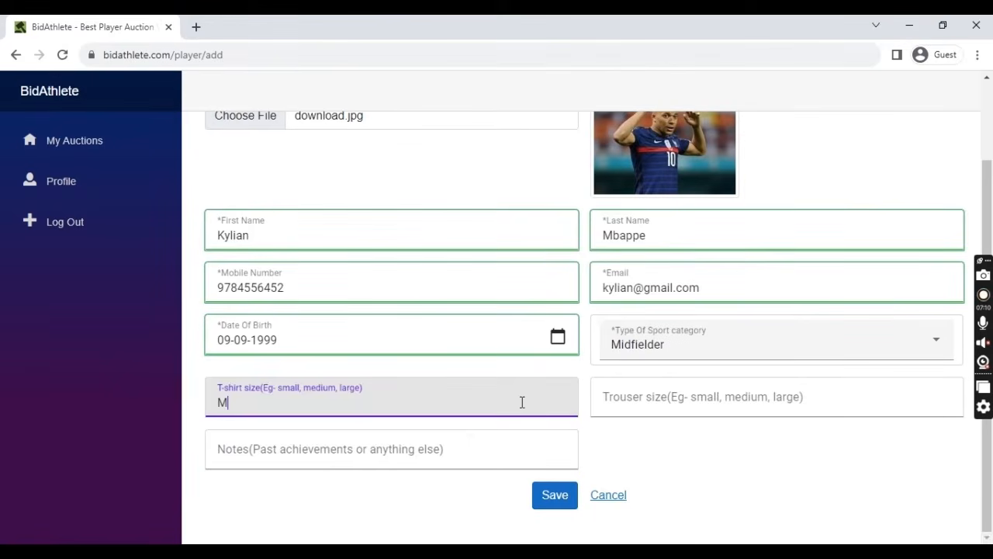
key("Tab")
key("Tab")
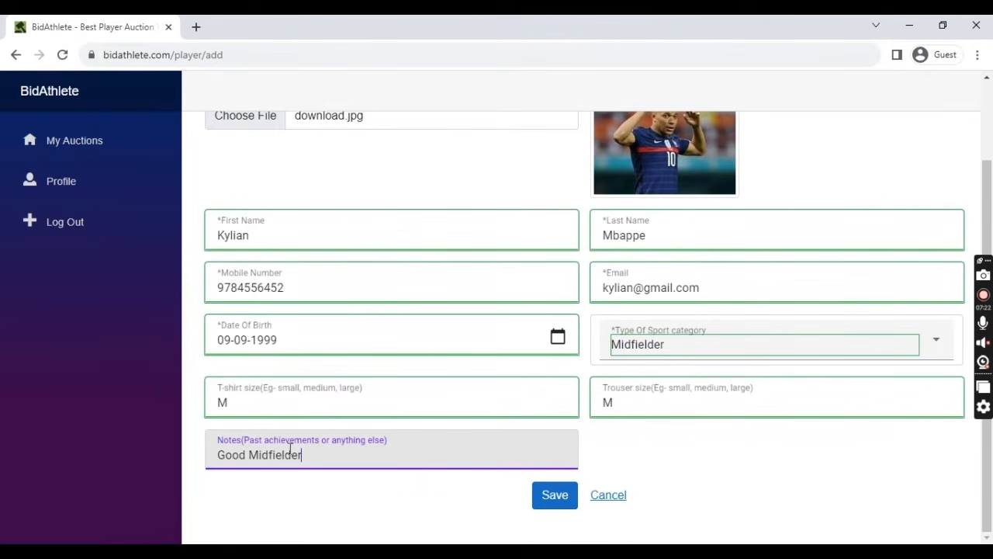
scroll(377, 448, "up", 1)
scroll(381, 448, "down", 1)
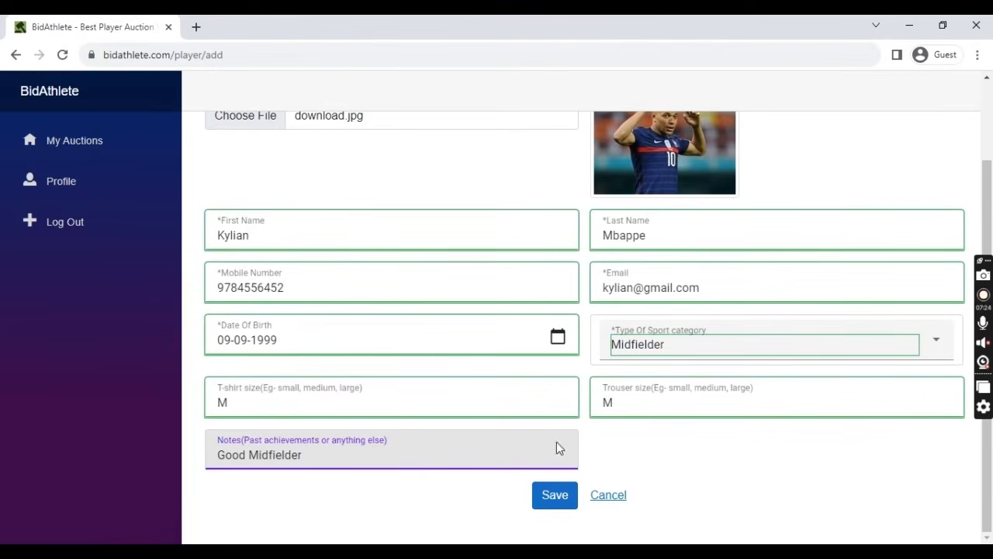
left_click(551, 500)
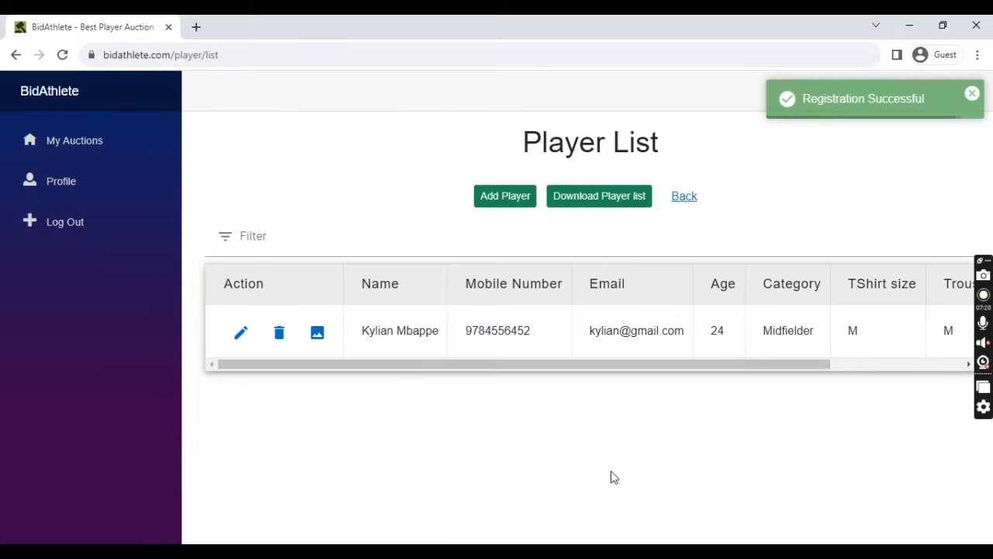
left_click_drag(588, 334, 678, 376)
left_click(595, 374)
left_click_drag(589, 364, 519, 378)
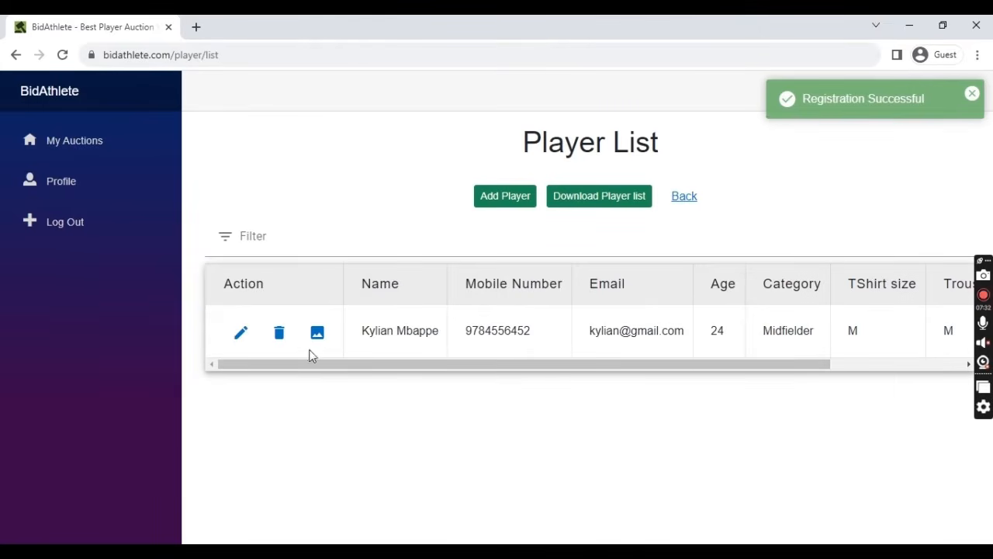
left_click(318, 332)
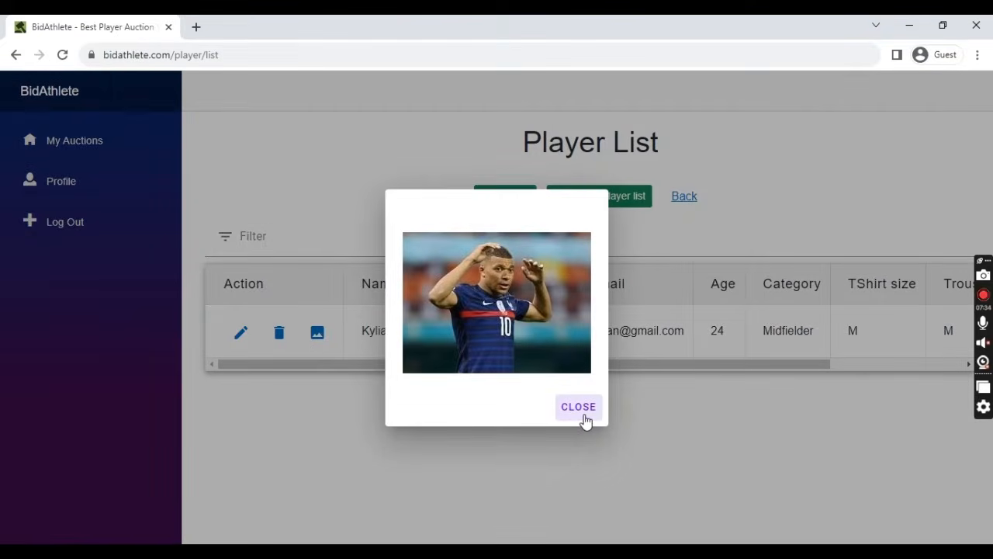
left_click(585, 420)
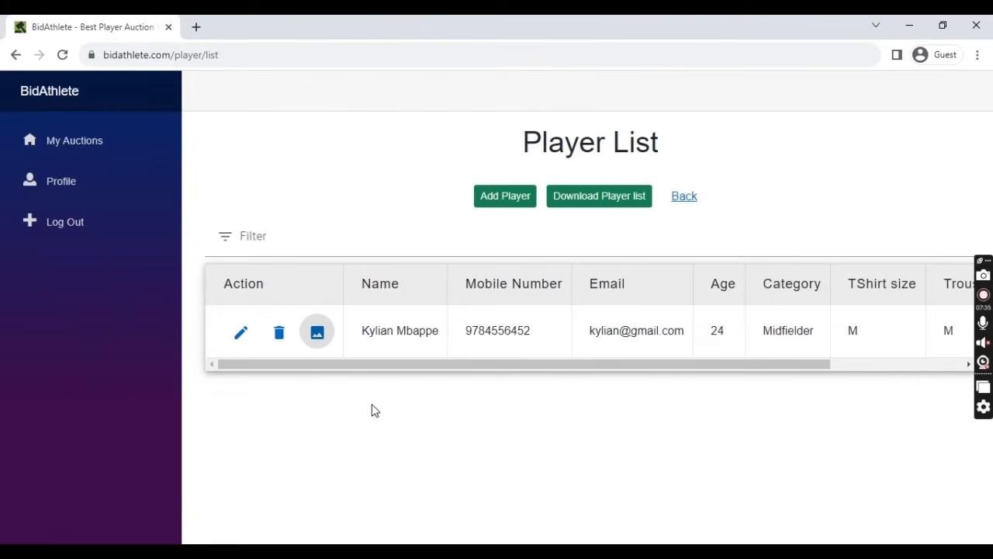
left_click(245, 343)
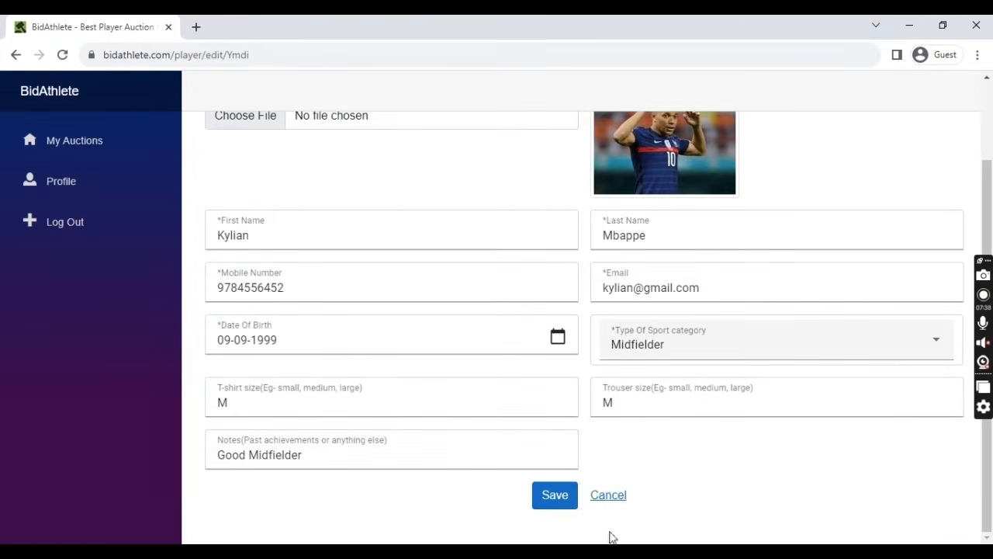
left_click(610, 496)
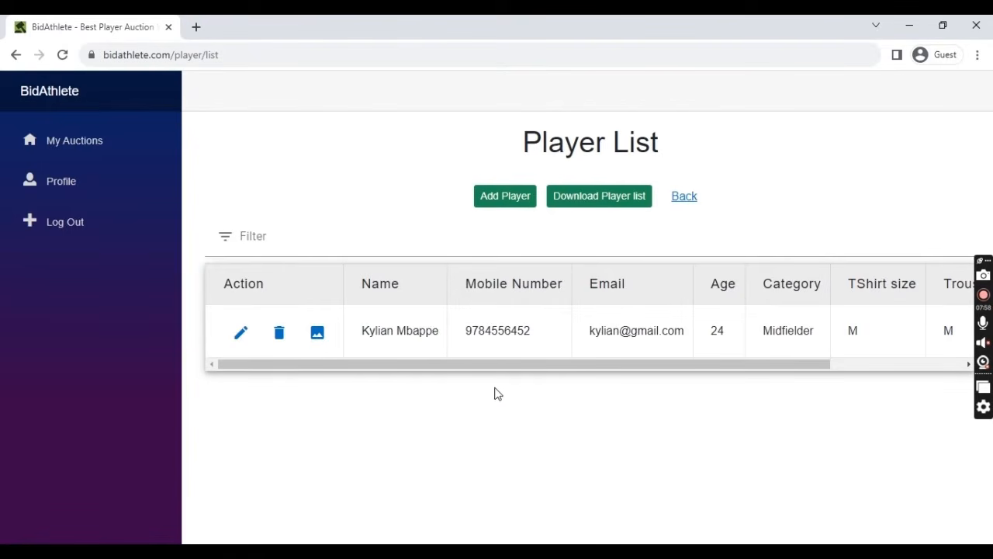
- From the auction list, open the Indian Super League auction's empty Team List and start a new team
left_click_drag(539, 370, 489, 379)
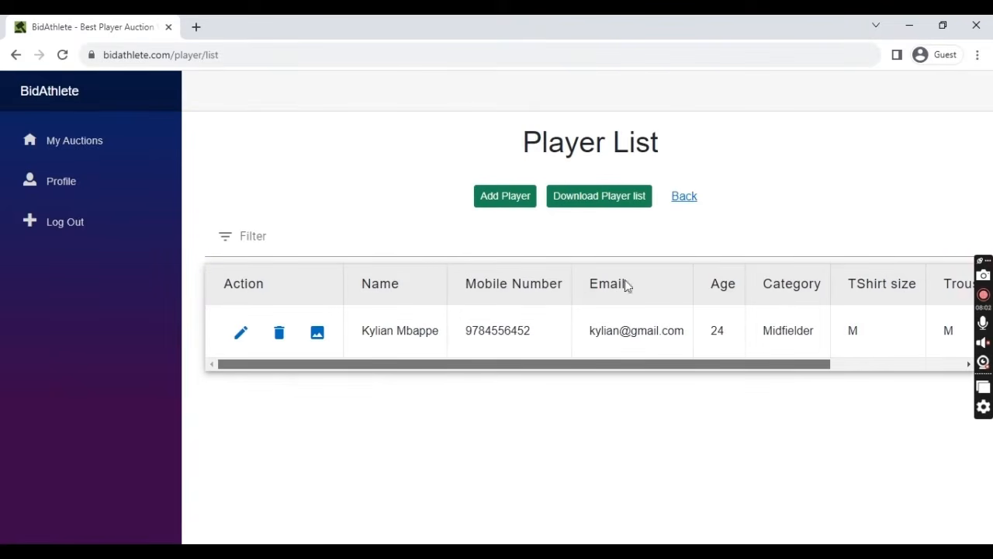
left_click(685, 199)
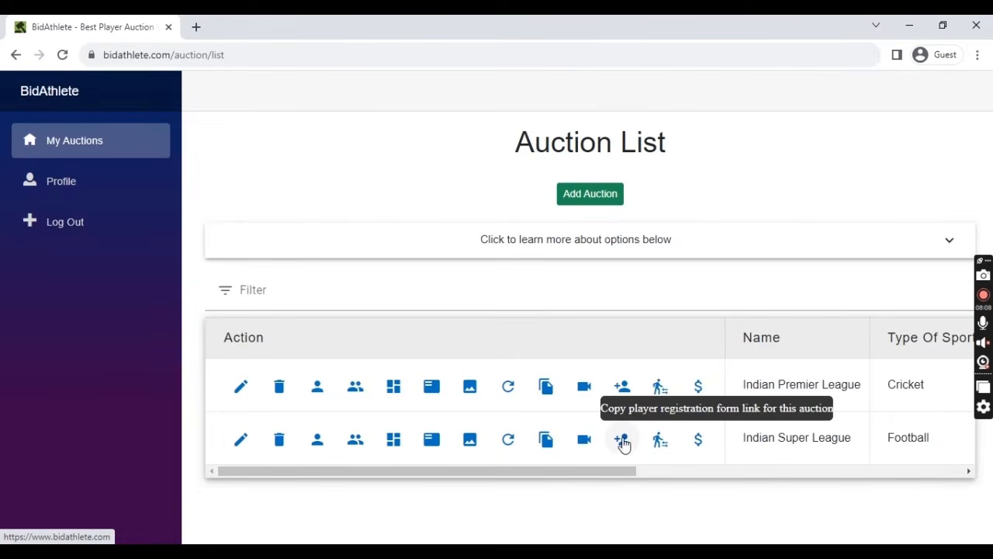
left_click(355, 440)
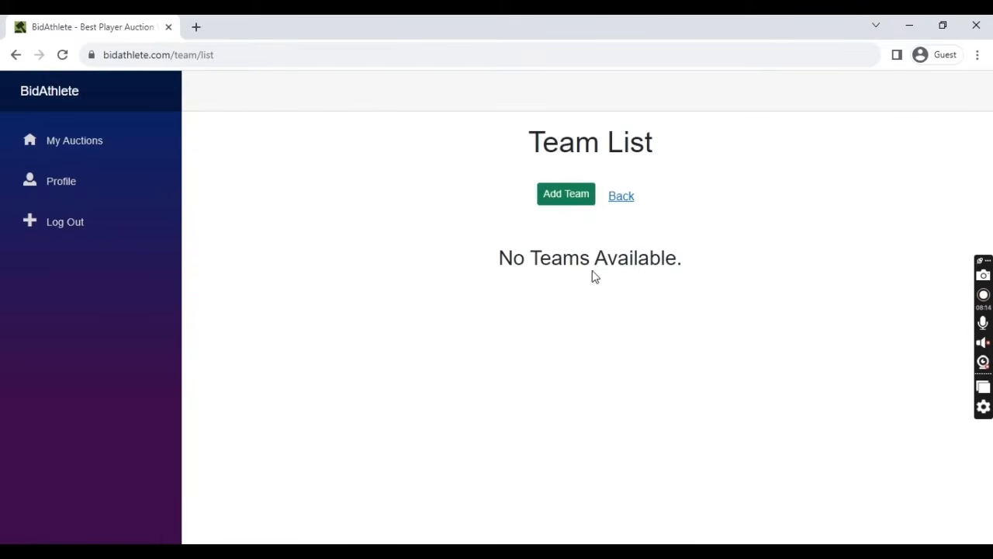
left_click(620, 198)
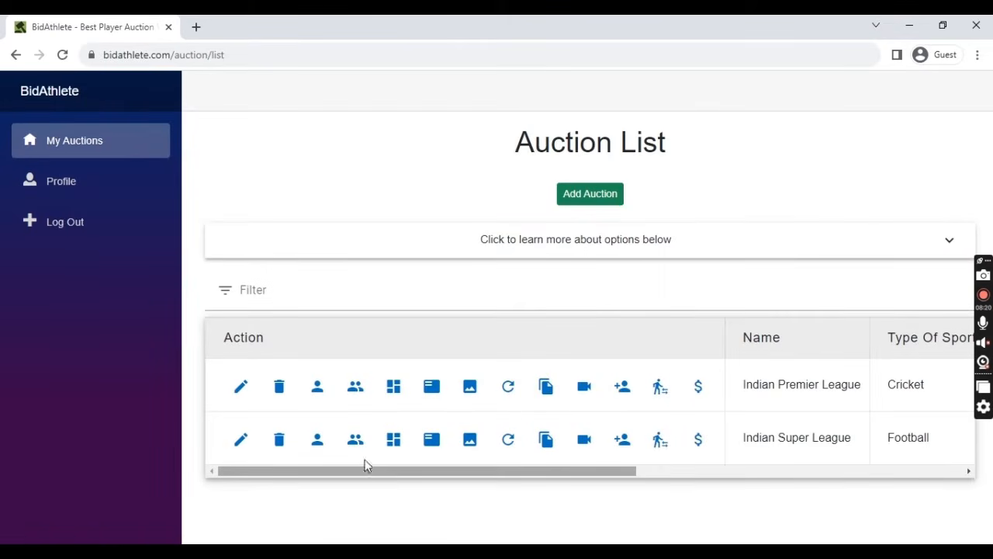
left_click(354, 440)
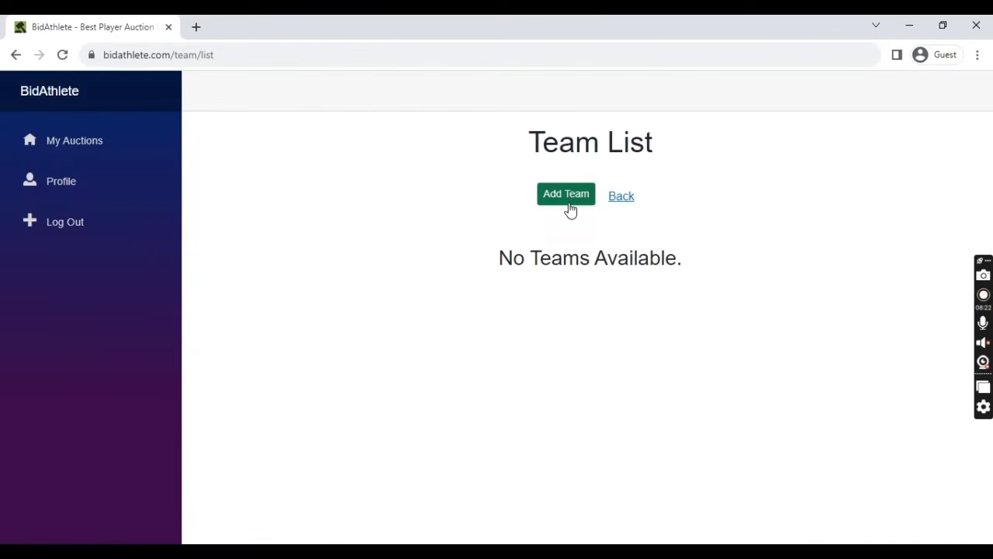
left_click(566, 195)
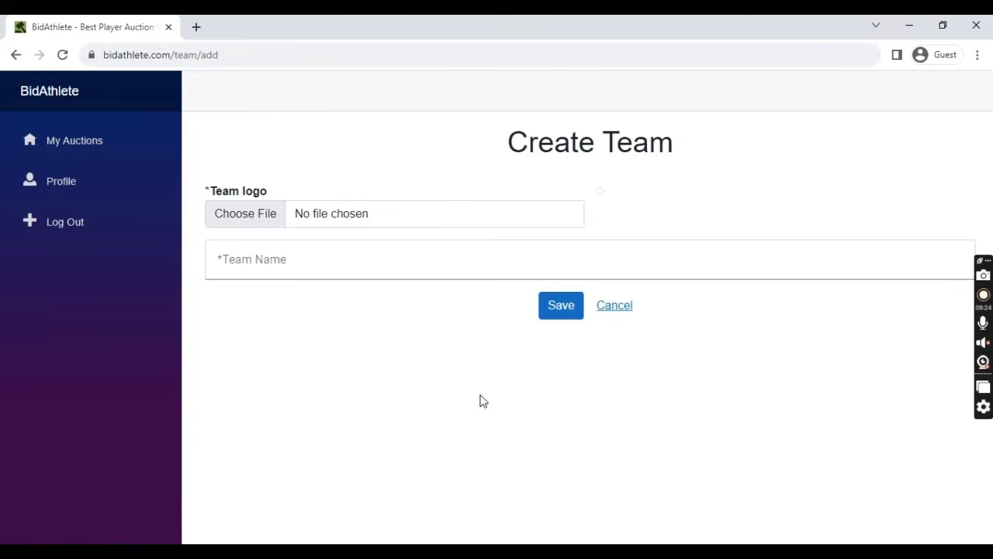
- Save team 'Paris saint germain' with the tiger logo from Demo-Documents > Team Logo, then preview the logo
left_click(225, 220)
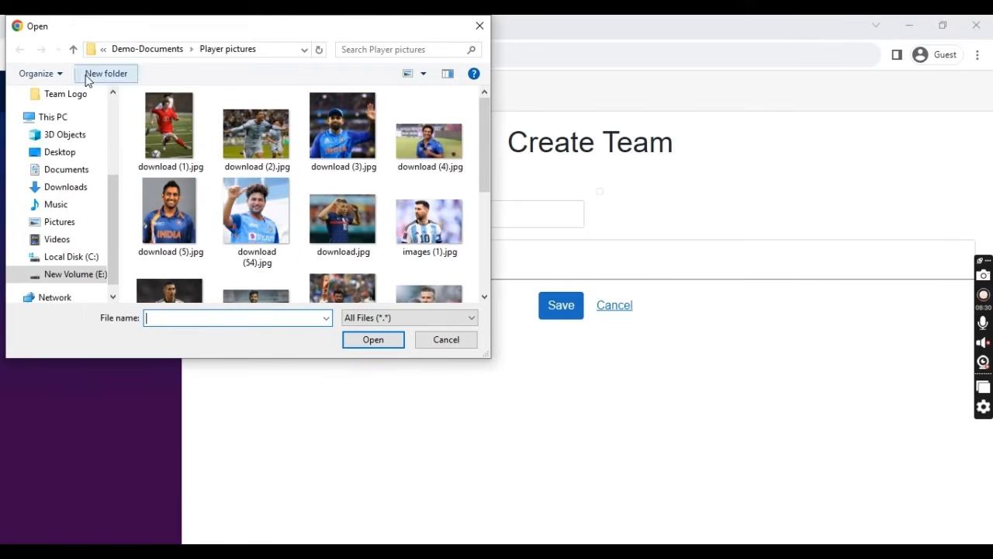
left_click(74, 49)
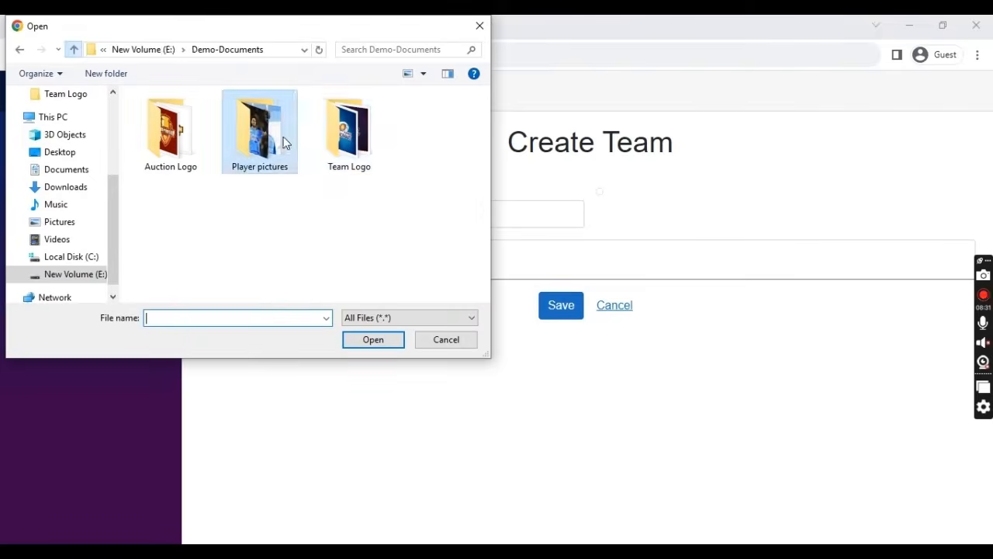
double_click(322, 147)
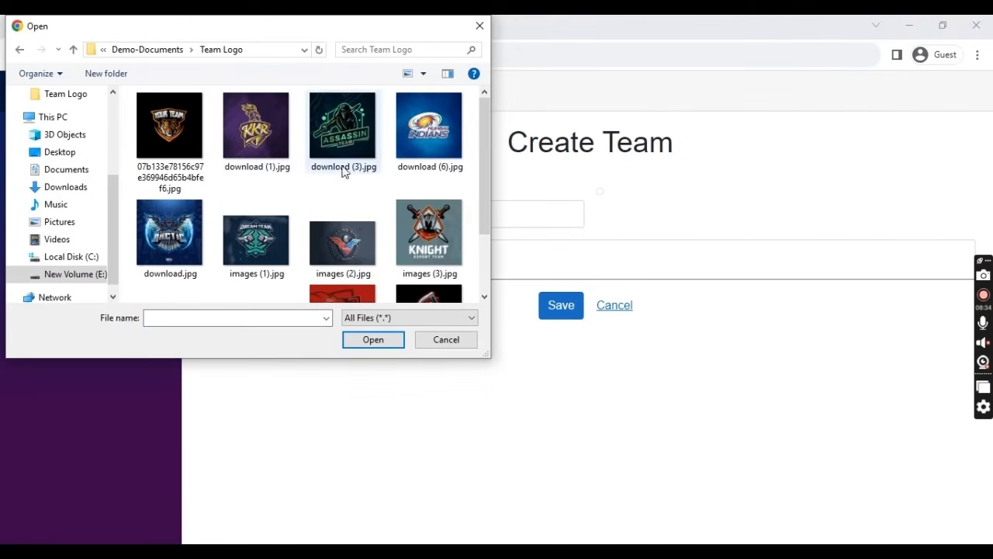
left_click(170, 128)
left_click(387, 339)
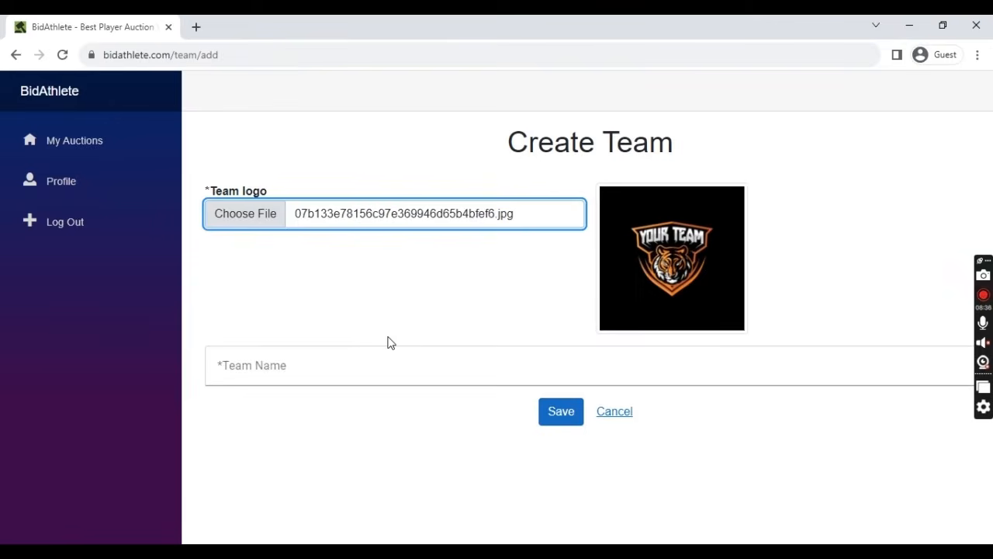
left_click(406, 370)
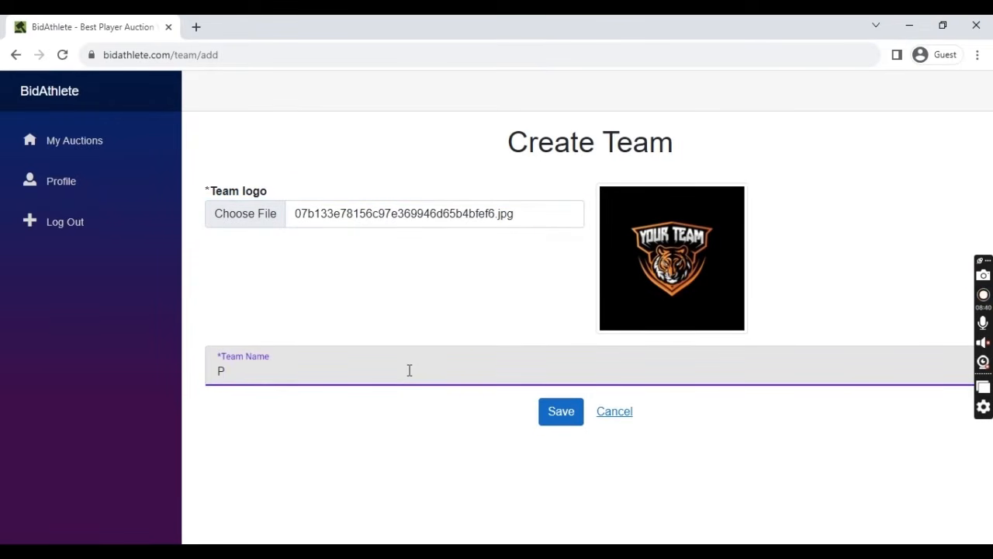
type("Paris saint ger")
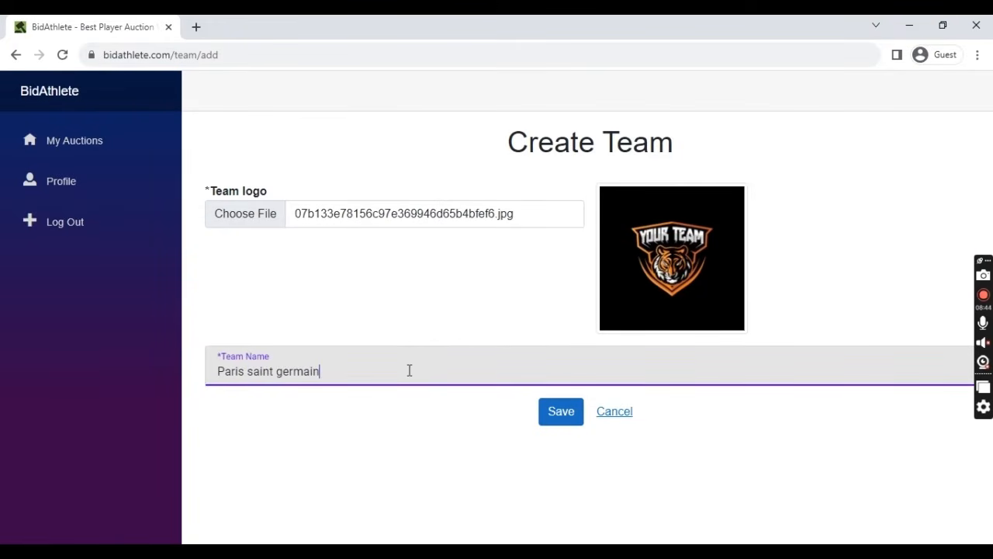
type("main")
left_click(572, 419)
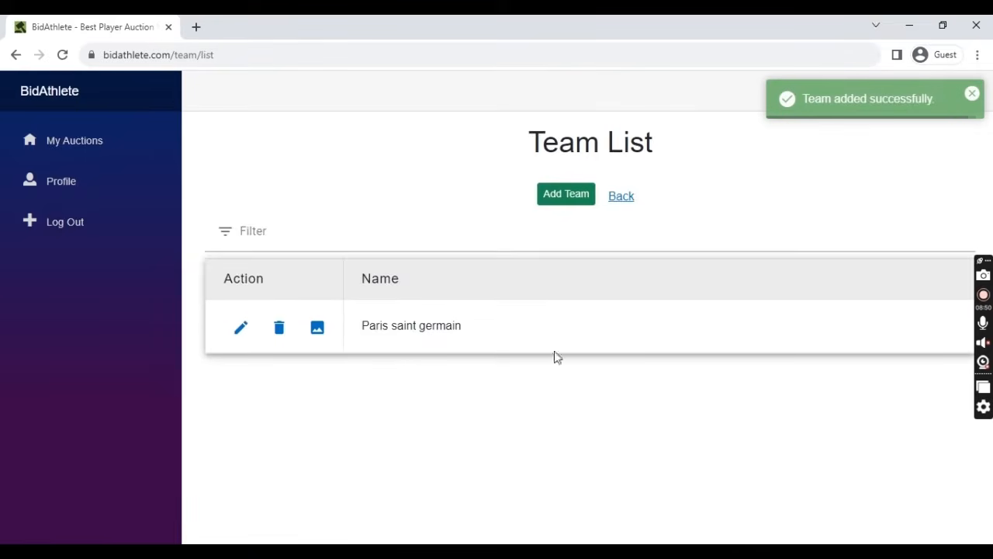
left_click(325, 339)
left_click(630, 481)
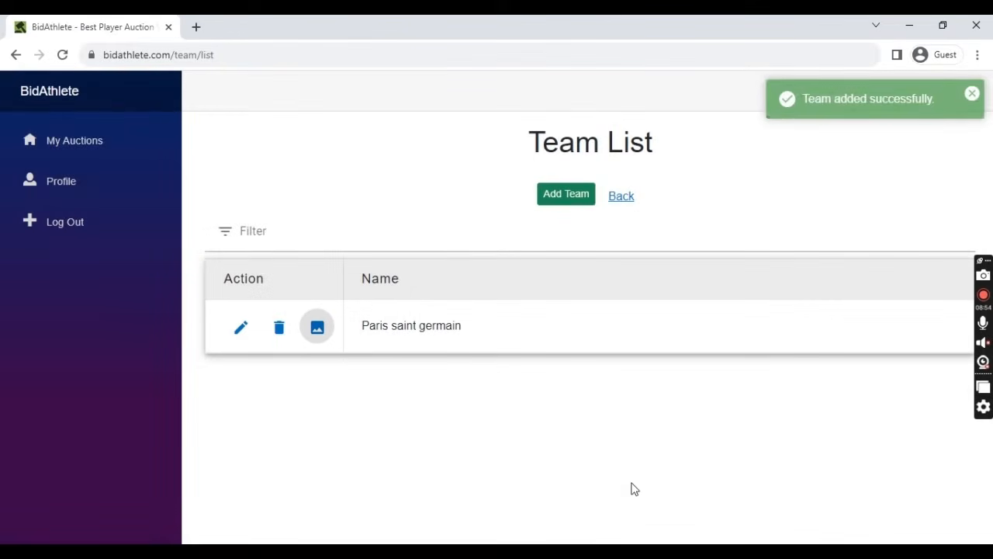
- Glance at the all-players and all-teams lists, returning to the Auction List after each
left_click(619, 199)
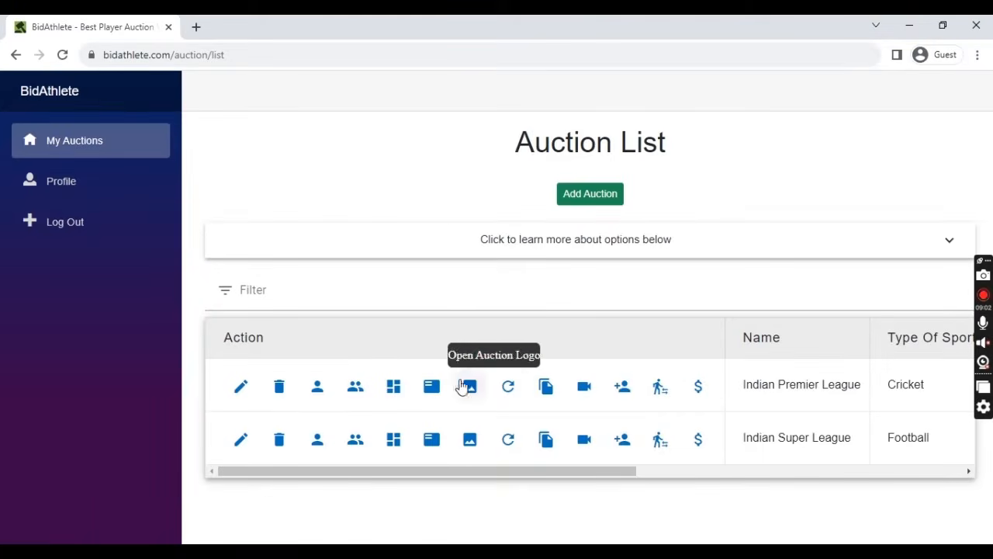
left_click(314, 387)
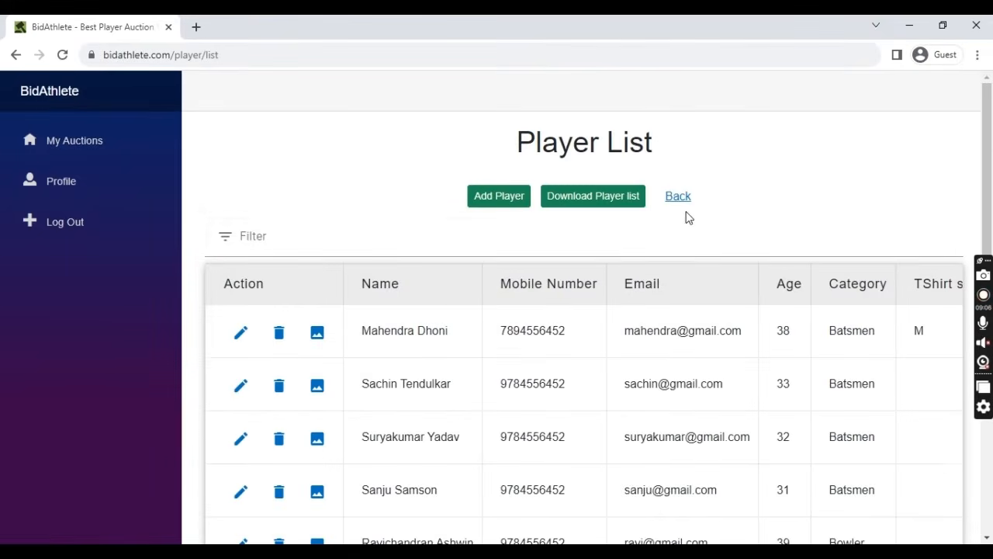
left_click(677, 196)
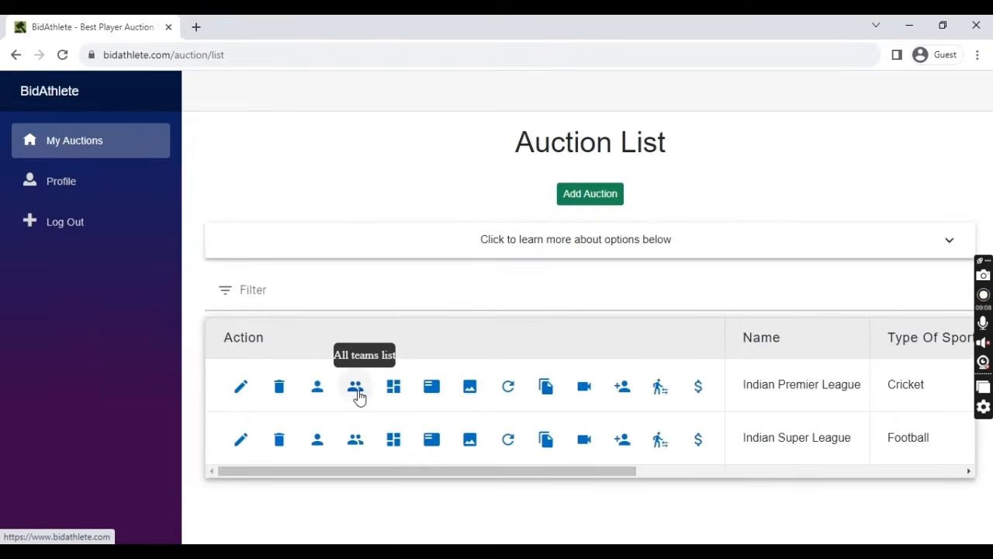
left_click(358, 390)
left_click(622, 198)
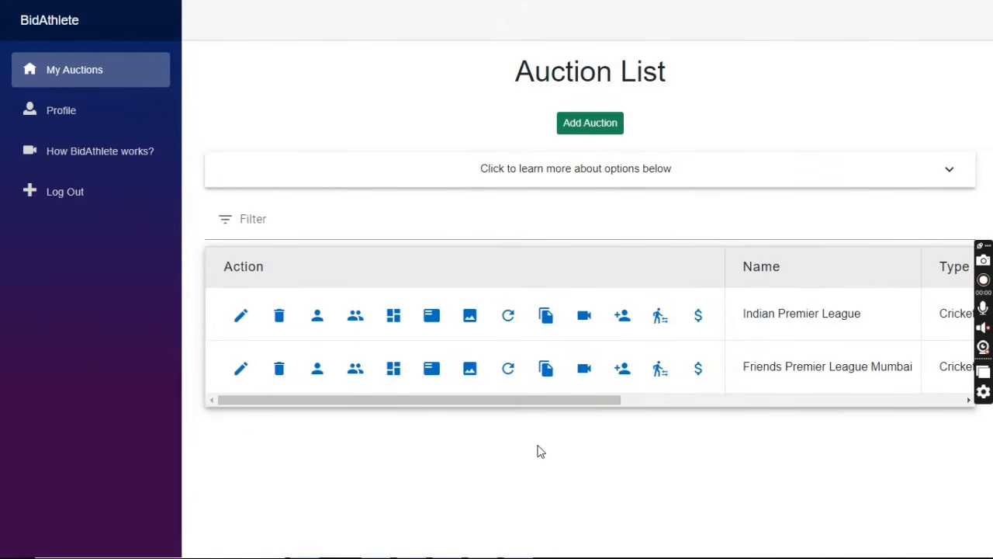
- Open the Indian Premier League dashboard, review SUMMARY's PLAYER LIST and TEAM LIST, then return to DASHBOARD
left_click(391, 315)
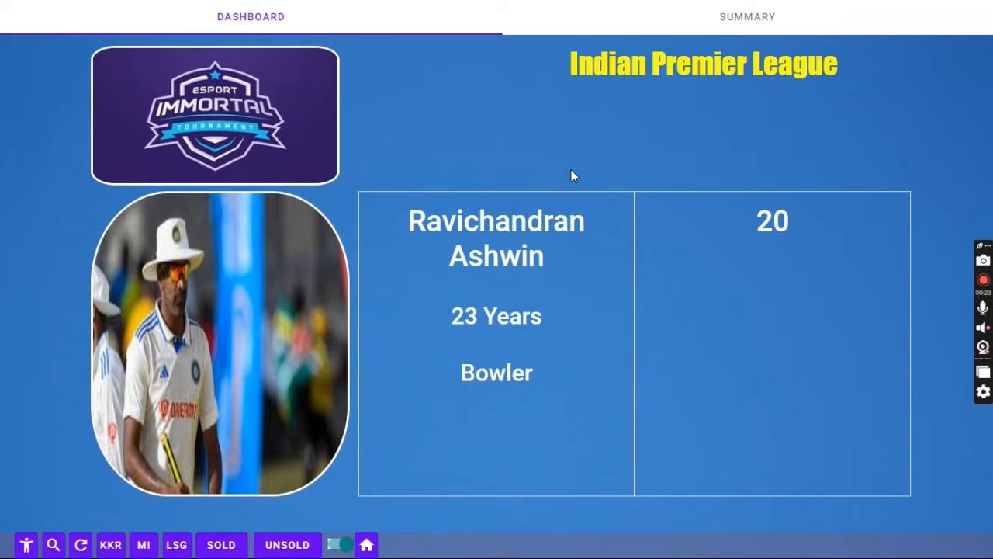
left_click(743, 23)
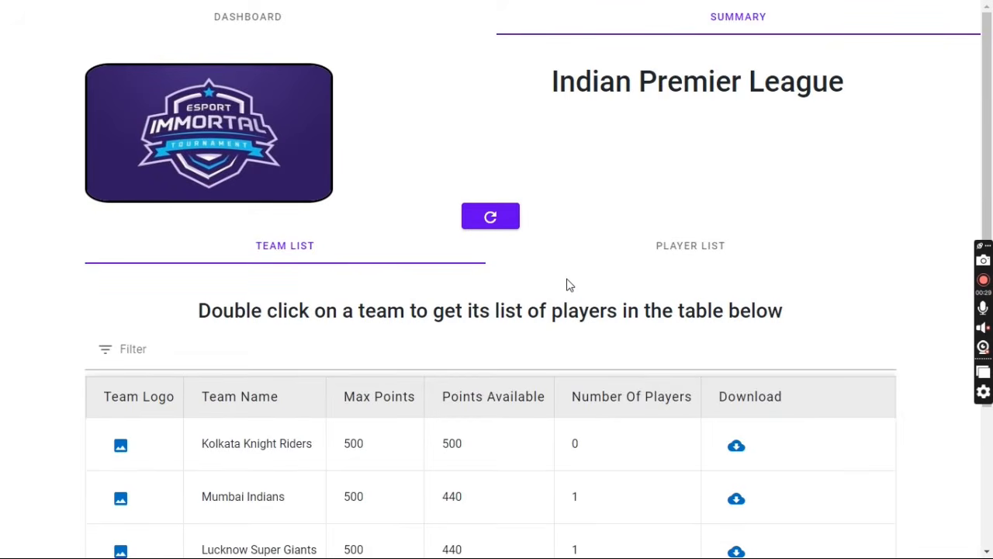
left_click(694, 234)
scroll(543, 349, "down", 2)
scroll(466, 349, "up", 2)
left_click(311, 245)
scroll(559, 388, "down", 3)
scroll(534, 420, "up", 3)
left_click(275, 26)
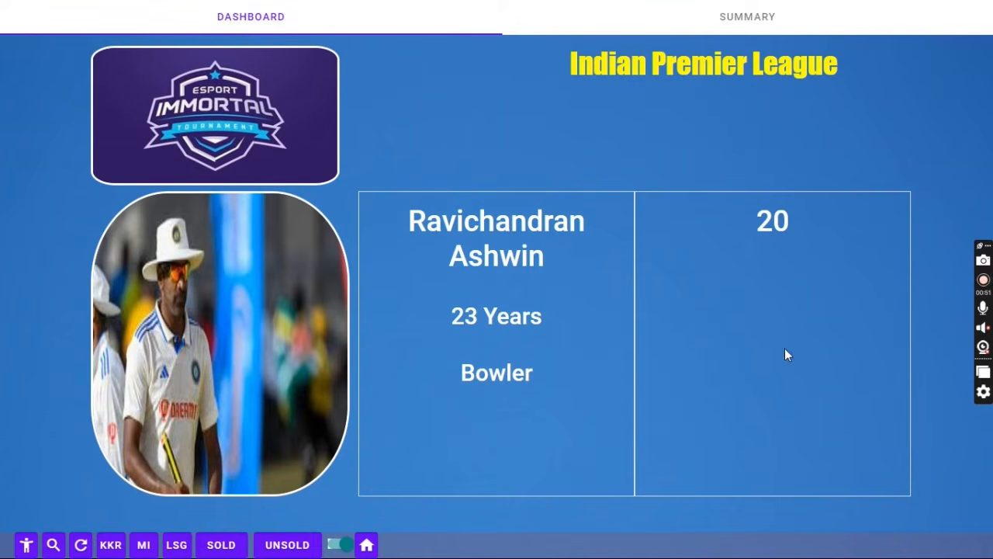
- Draw two new random players on the auction dashboard, then bring up the player name search
left_click_drag(751, 223, 808, 225)
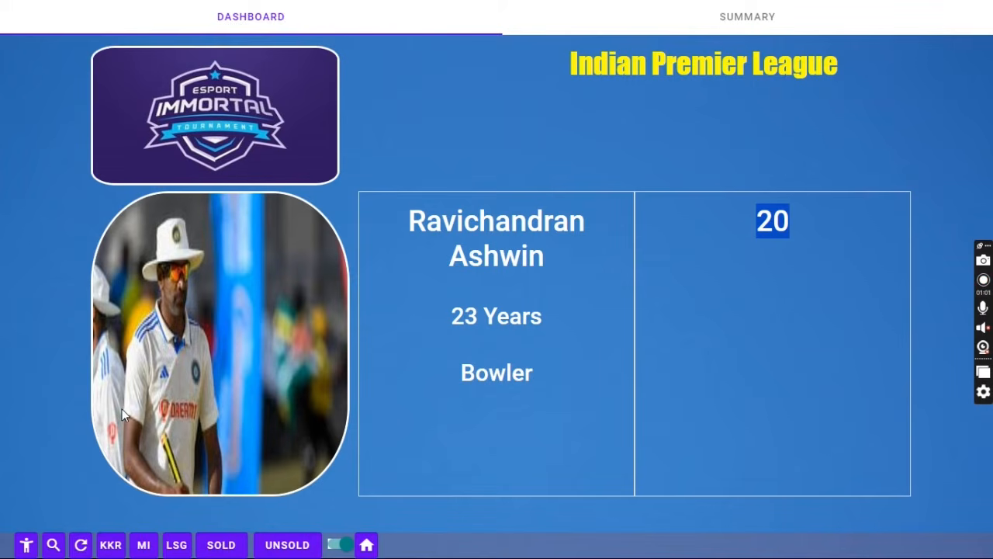
left_click(2, 443)
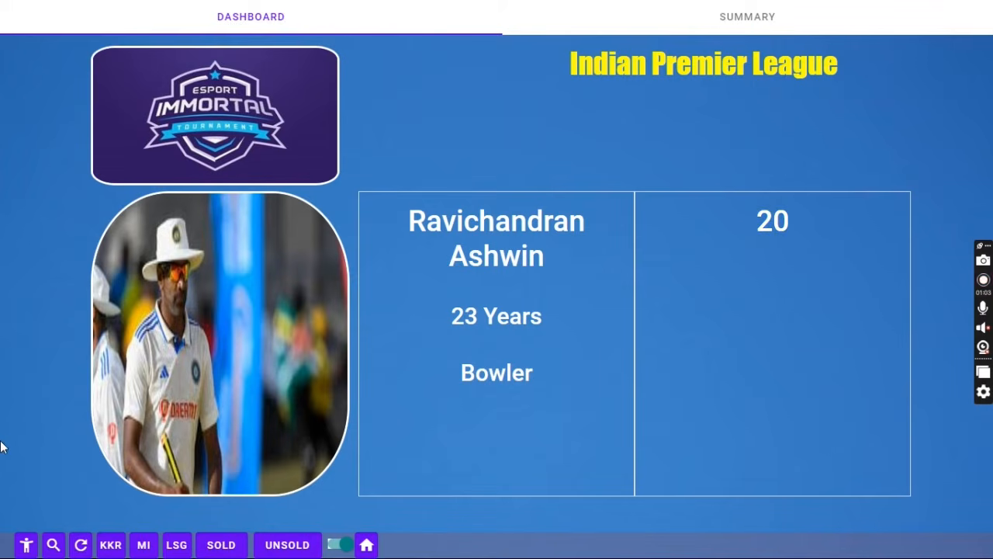
left_click(26, 546)
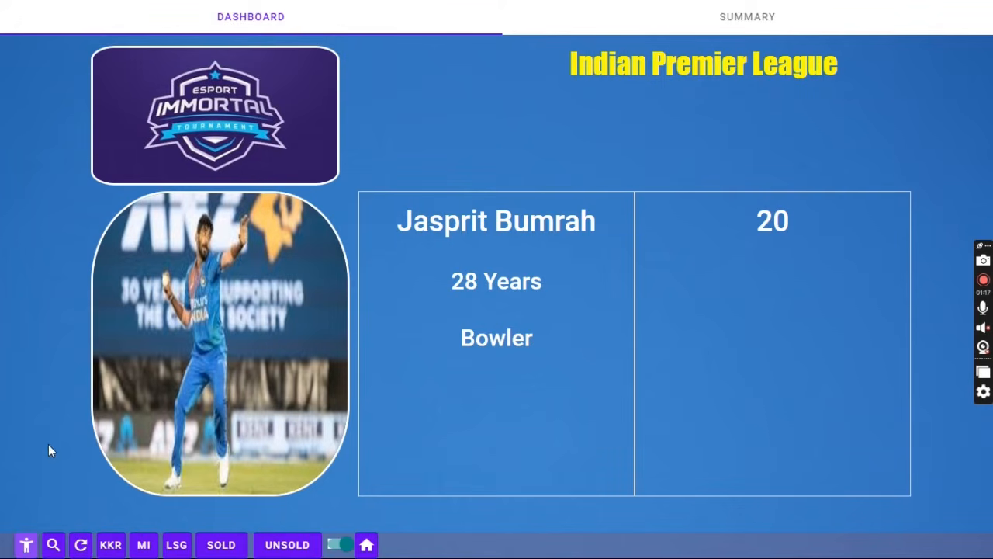
left_click(25, 546)
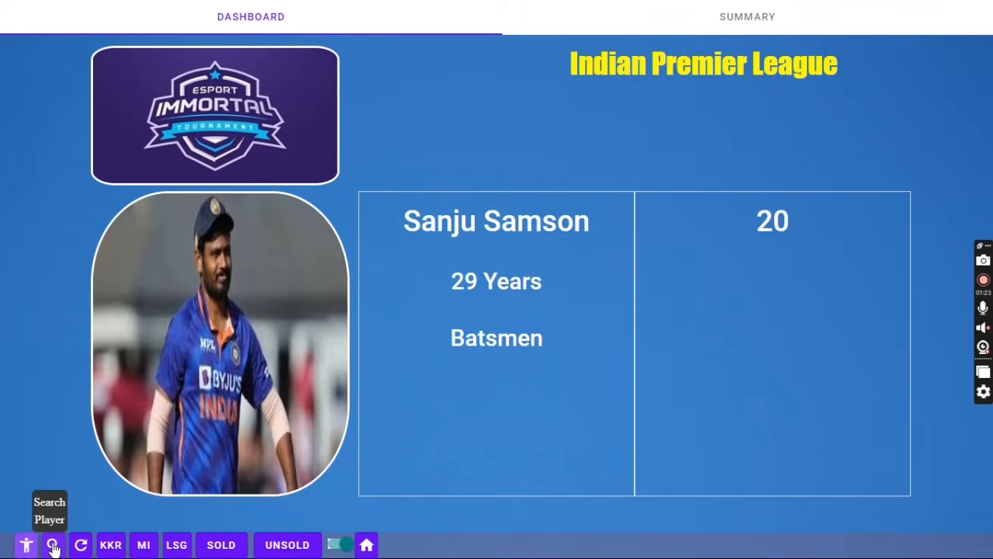
left_click(53, 546)
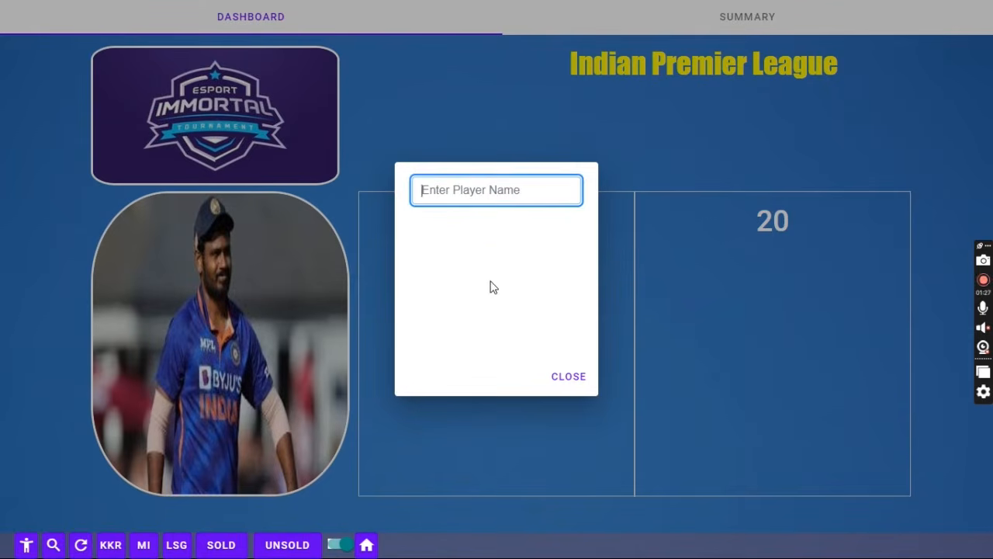
- Pick a player from the name search, place LSG then MI bids, and undo MI's bid
type("r")
left_click(463, 290)
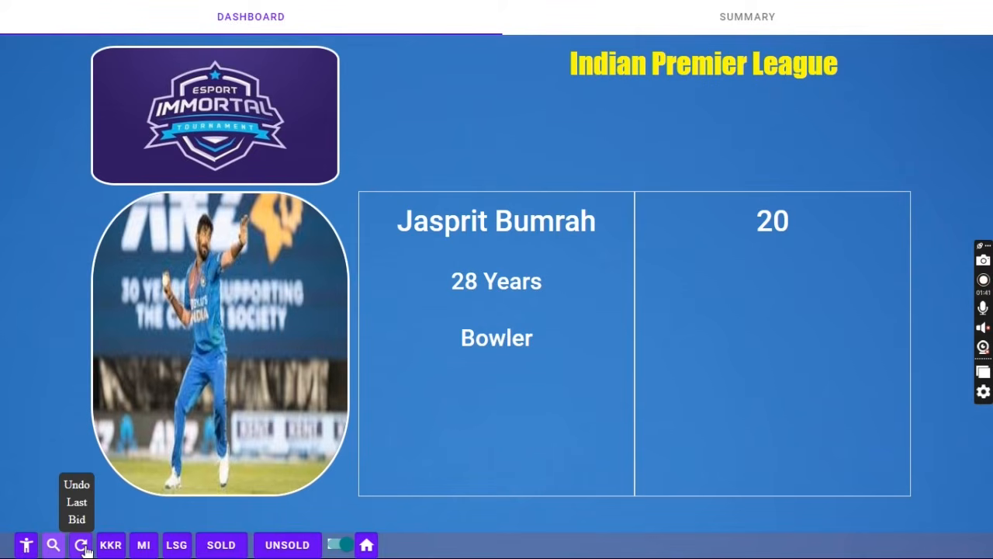
left_click(175, 544)
left_click(144, 545)
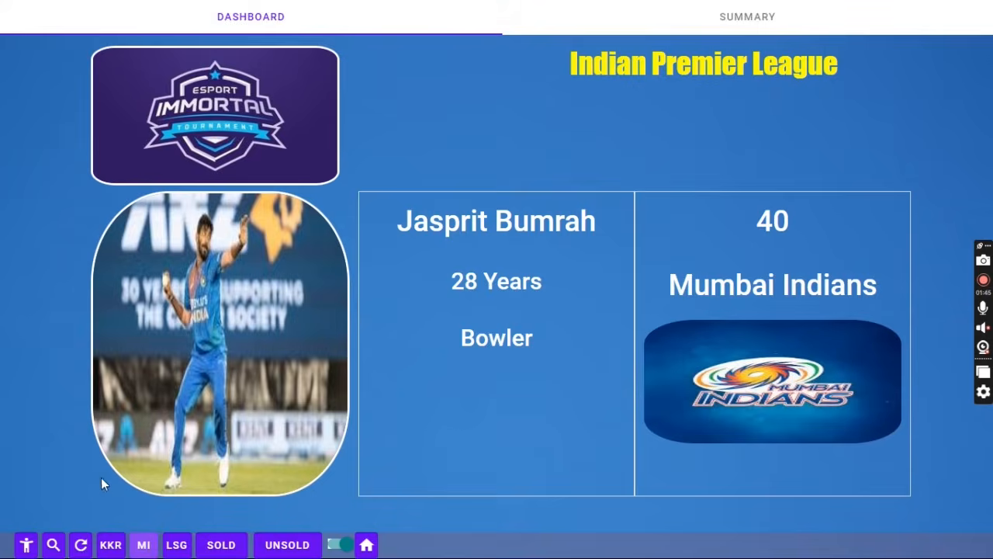
left_click(81, 545)
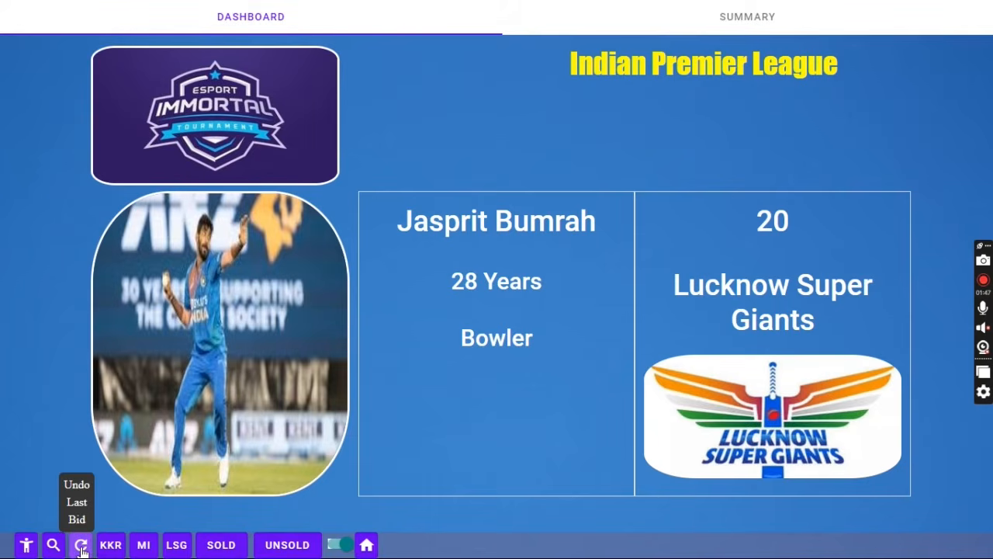
- Draw a new random player, undo a KKR bid, then bid 20 for LSG and 40 for MI
left_click(27, 545)
left_click(117, 547)
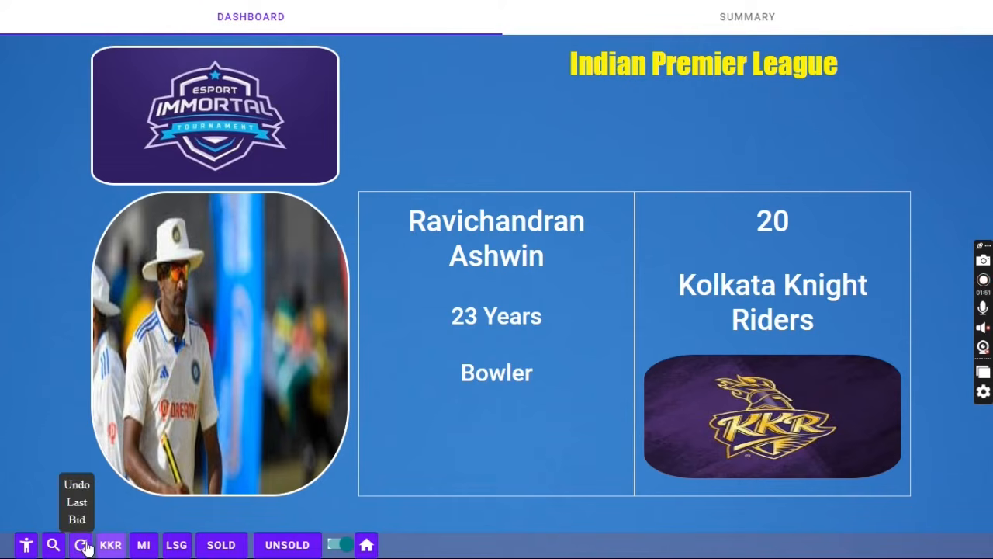
left_click(83, 545)
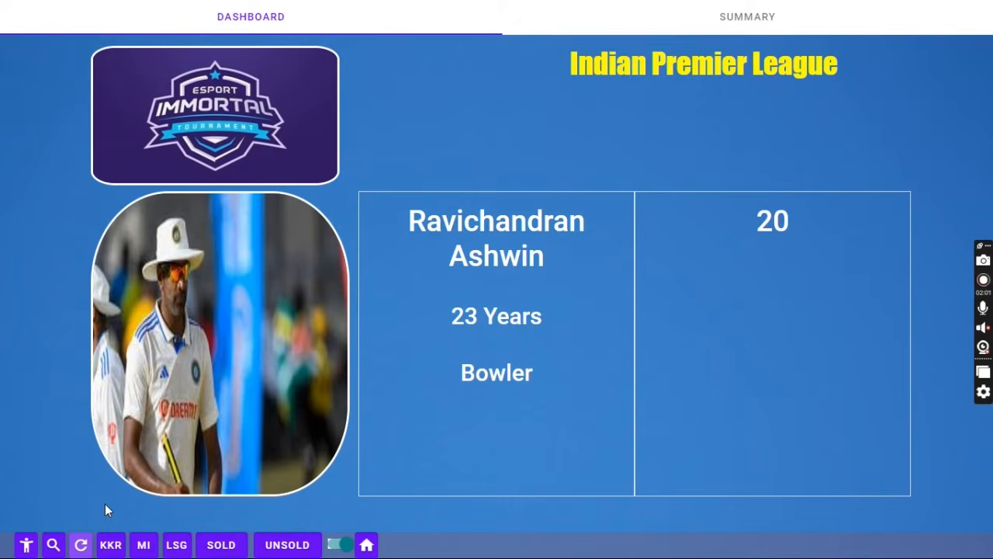
left_click(185, 550)
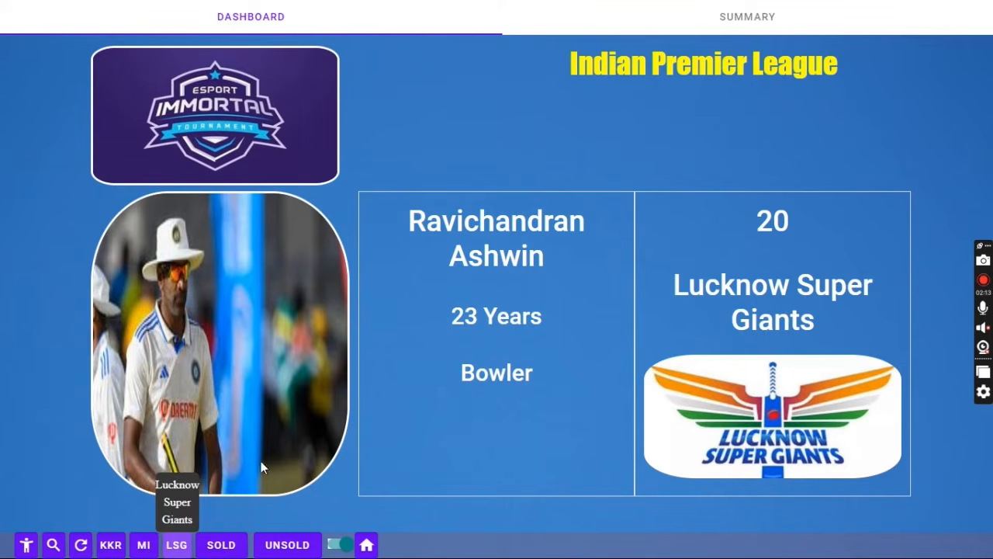
left_click(143, 543)
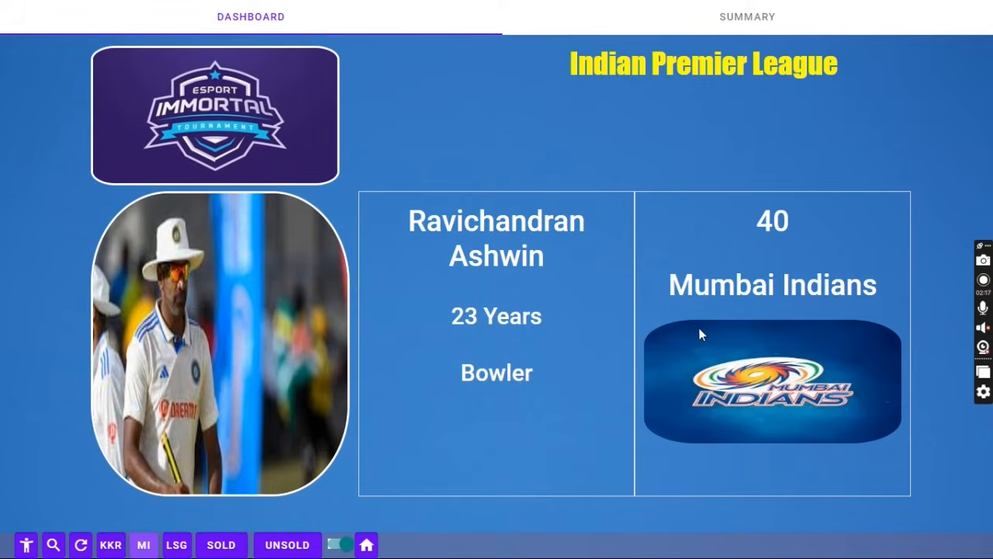
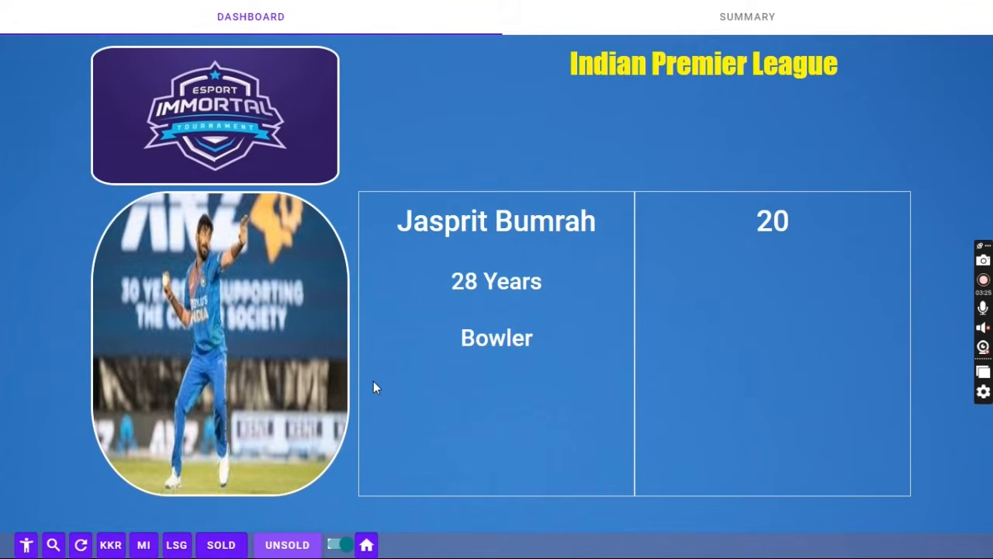
- Turn off automatic random player selection and mark Jasprit Bumrah as unsold
left_click(342, 546)
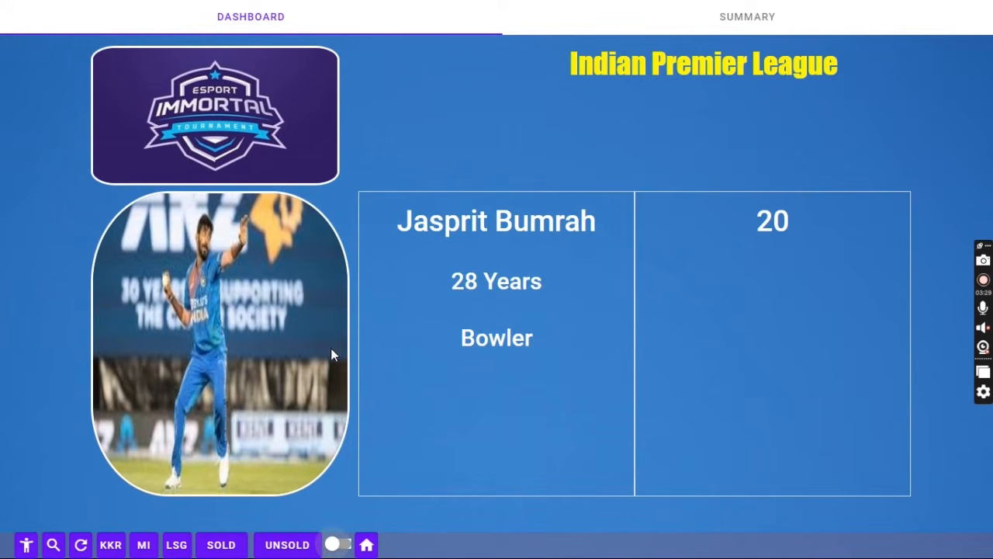
left_click(287, 544)
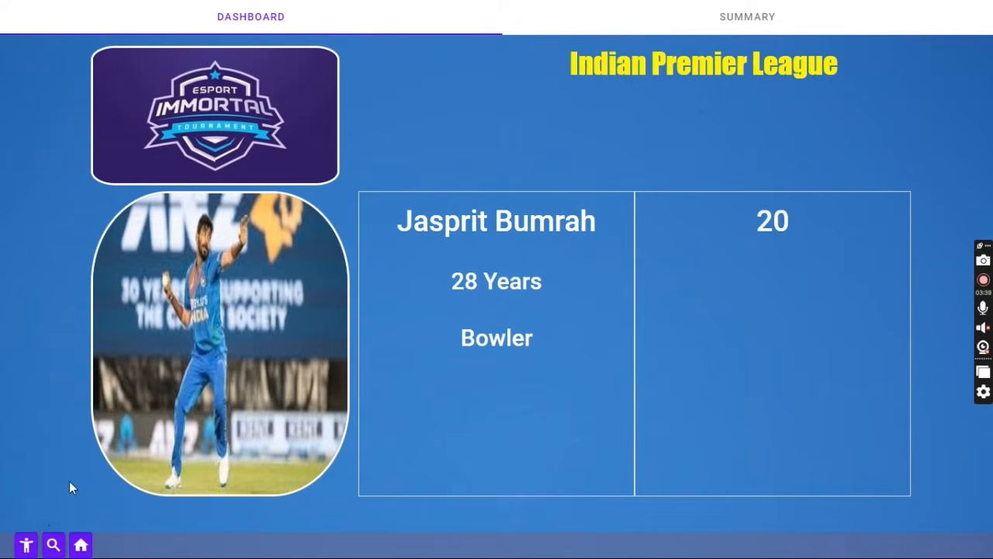
- Search players for 'r' and load Mahendra Singh Dhoni as the current player
left_click(53, 544)
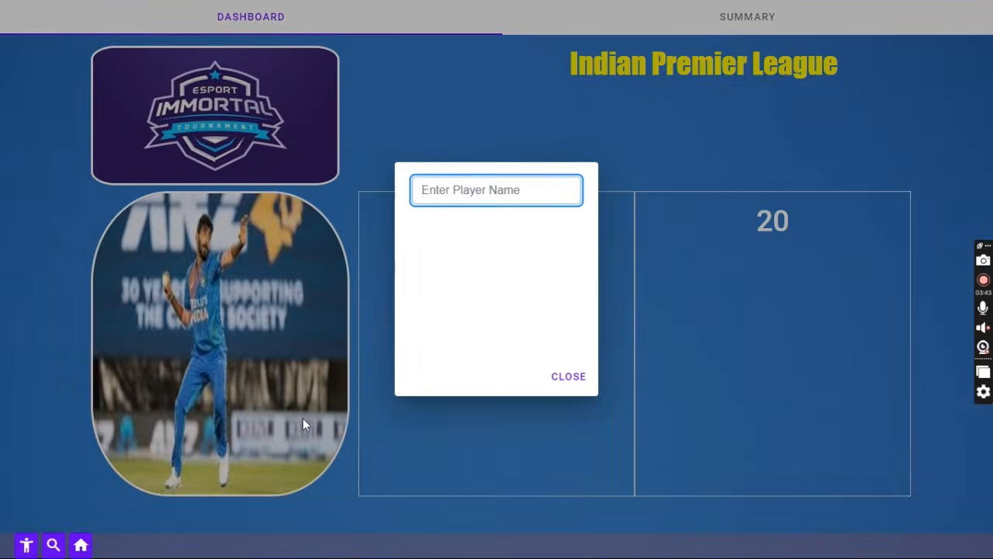
type("t")
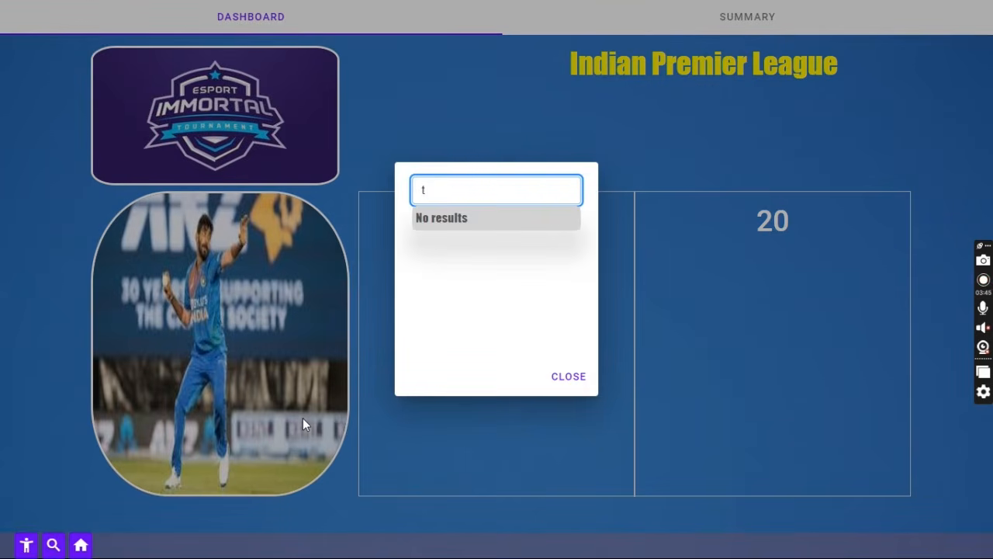
key("BackSpace")
type("r")
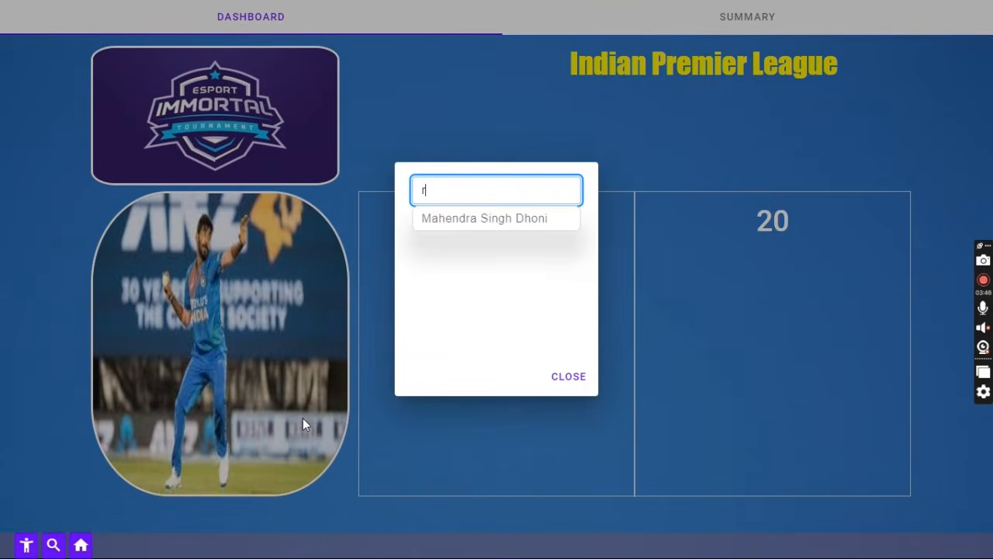
left_click(500, 220)
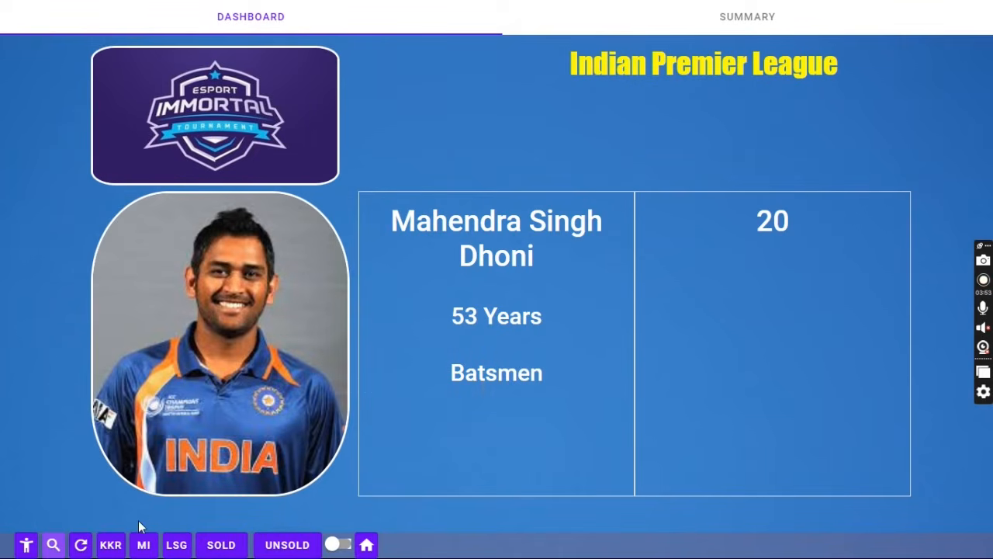
- Re-enable random selection to draw Sanju Samson, then check the team summary and return to the dashboard
left_click(342, 546)
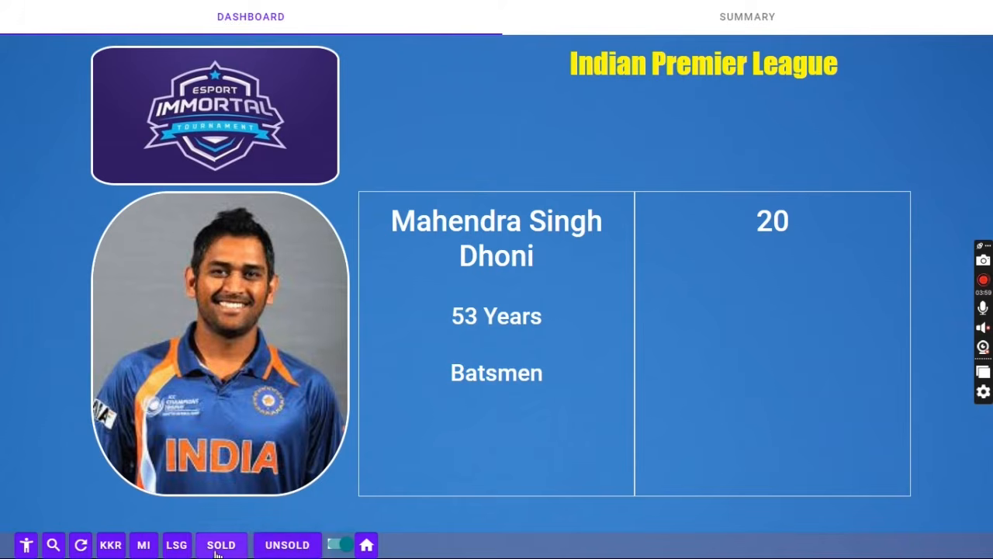
left_click(341, 545)
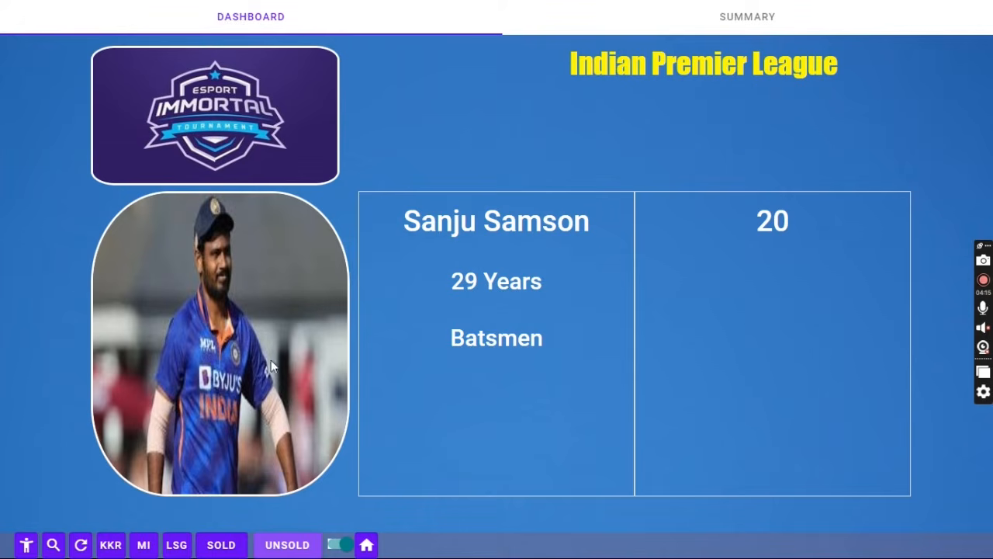
left_click(722, 28)
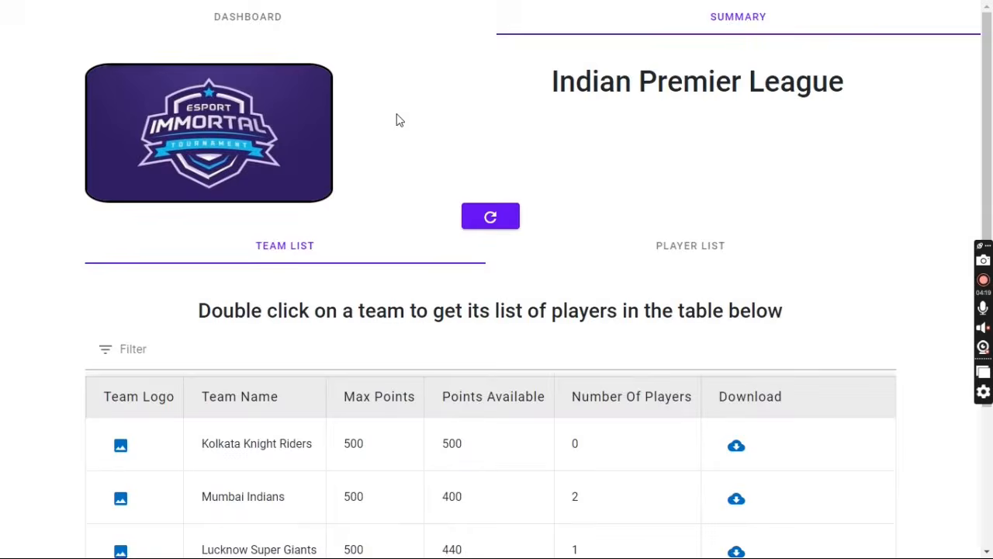
left_click(261, 16)
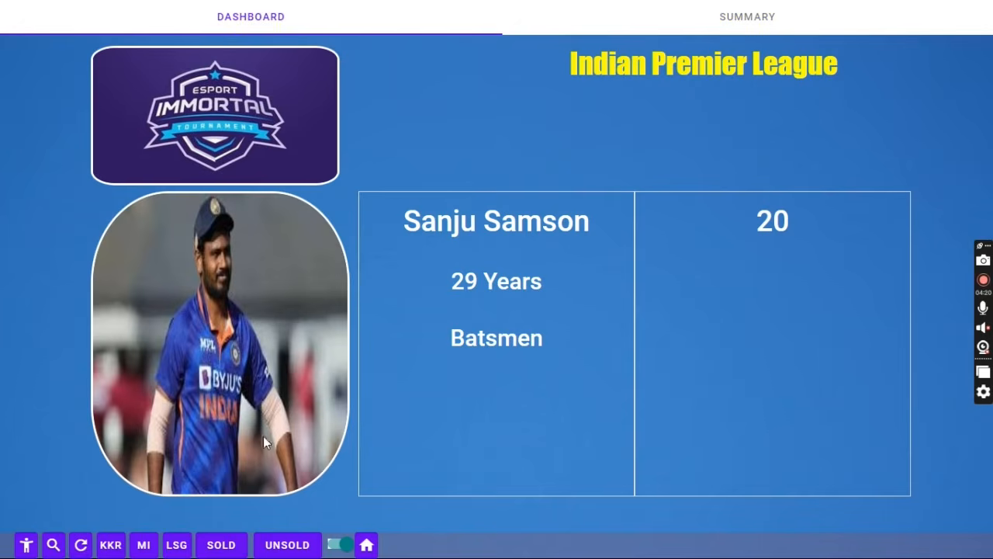
- From My Auctions, open the Indian Premier League summary in a new tab and switch to it
left_click(367, 545)
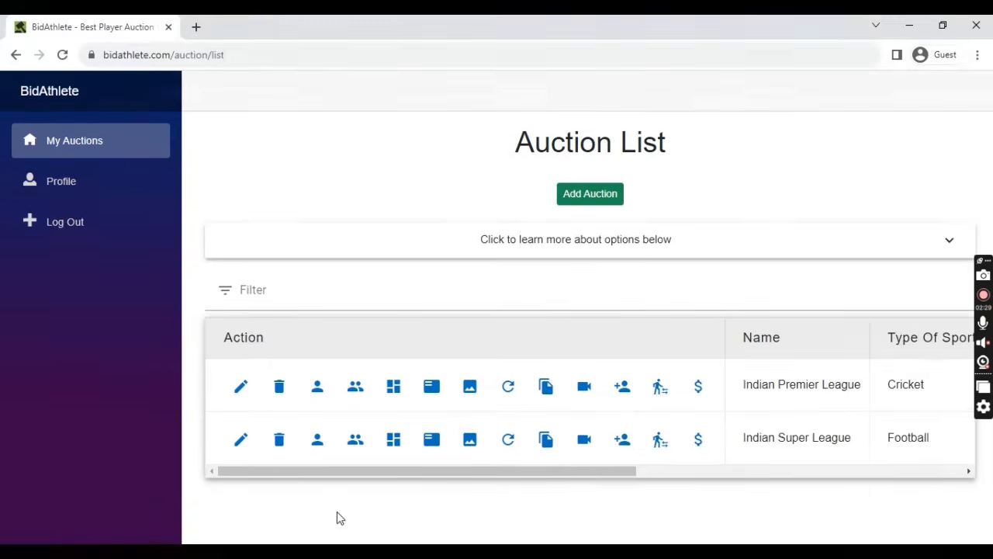
left_click(434, 390)
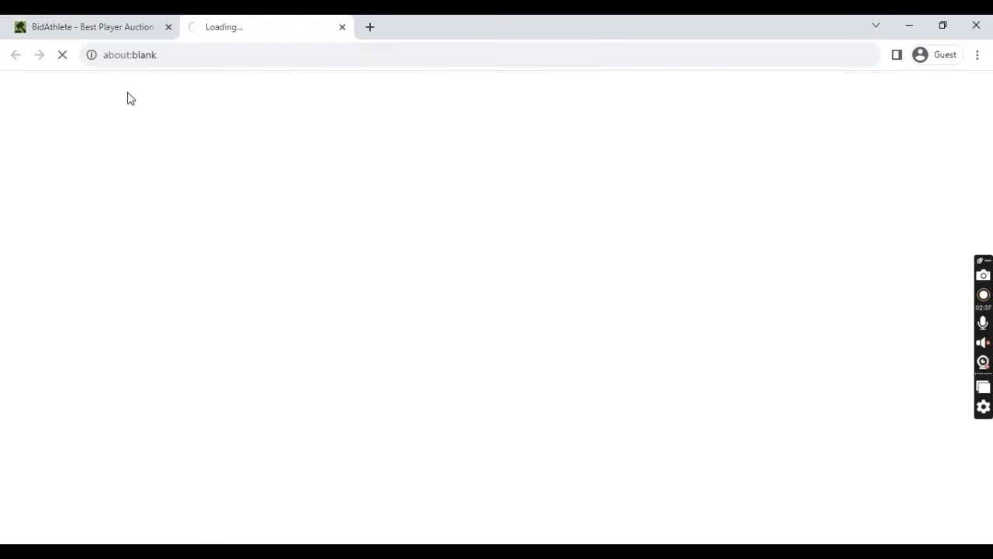
left_click(113, 29)
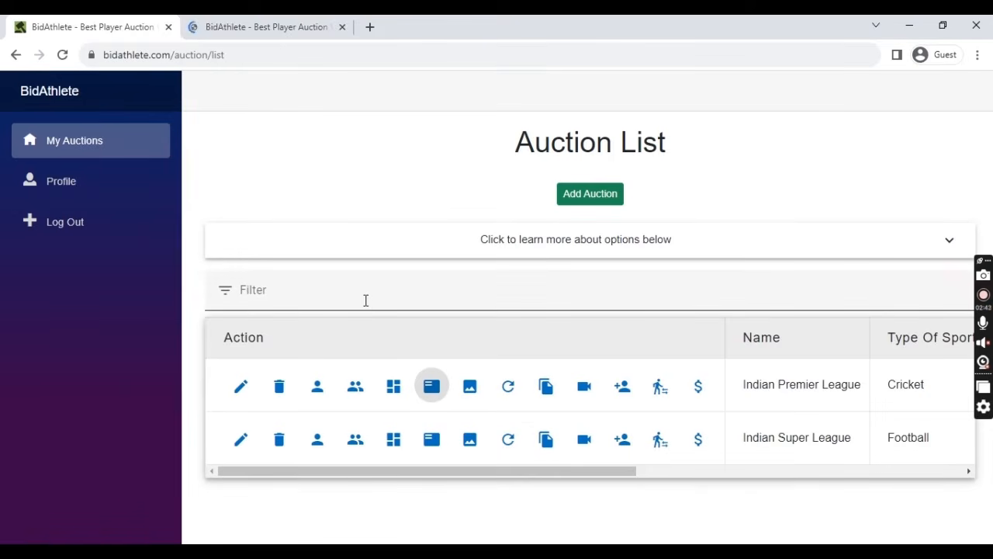
left_click(288, 22)
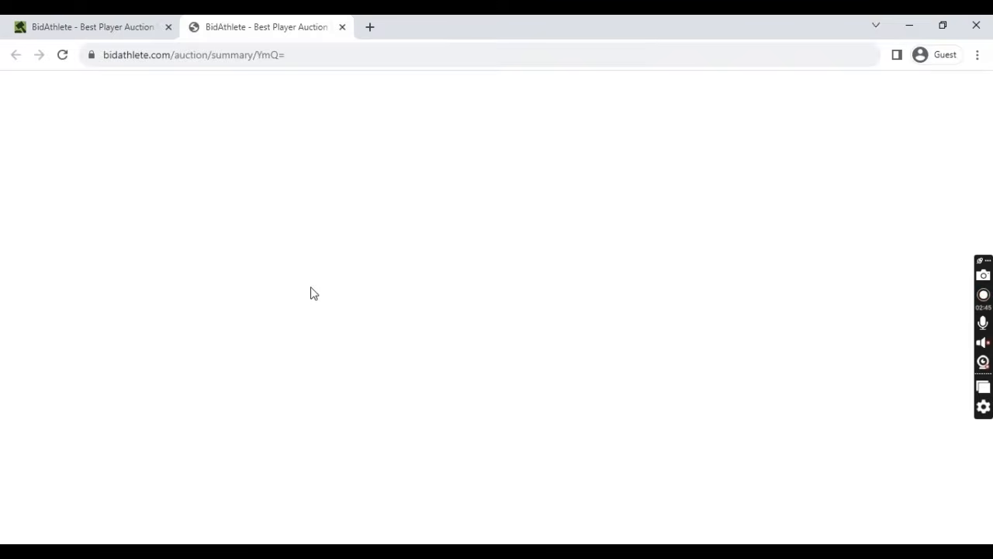
- Look over the IPL summary and switch it from teams to the player list
scroll(485, 365, "down", 4)
scroll(488, 366, "up", 4)
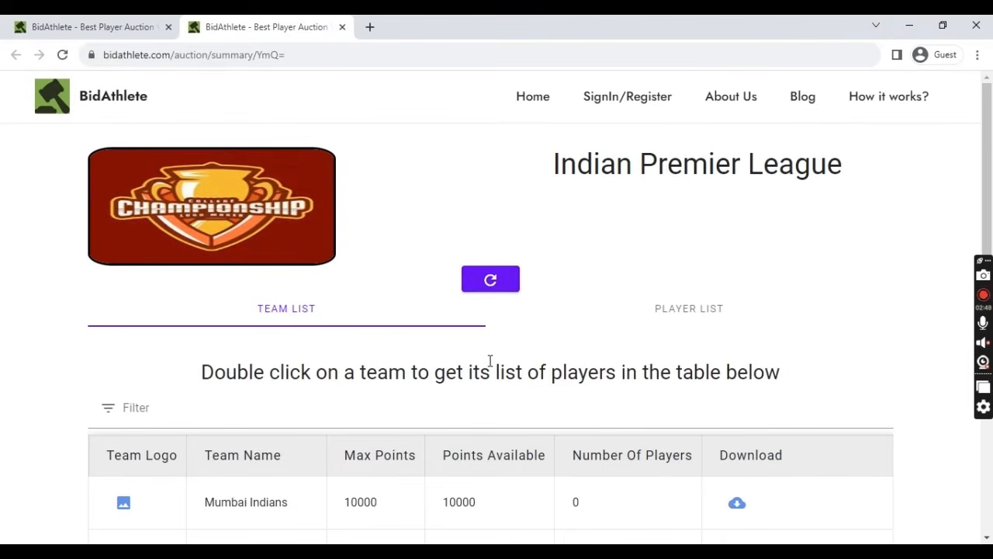
scroll(489, 361, "down", 3)
scroll(543, 310, "up", 2)
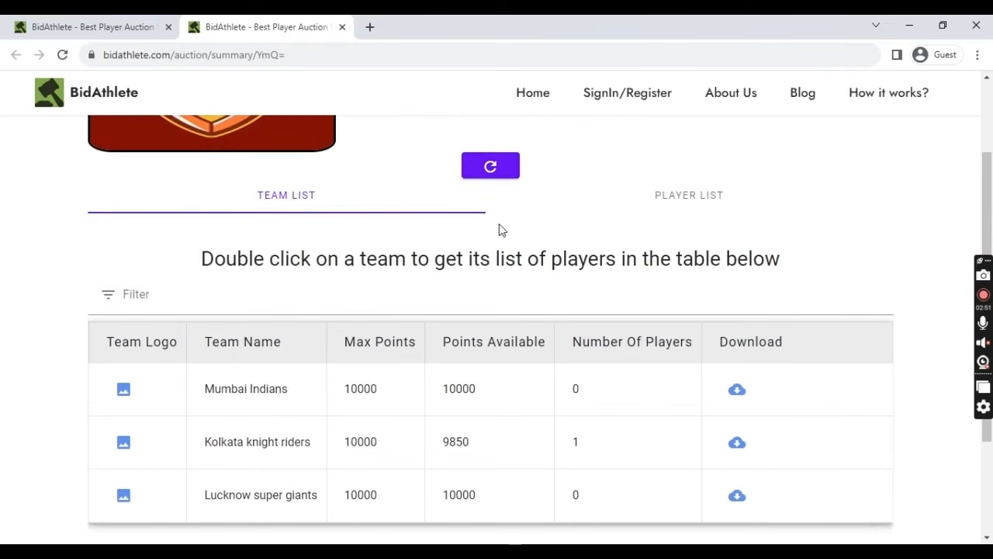
scroll(481, 272, "down", 2)
scroll(523, 276, "up", 4)
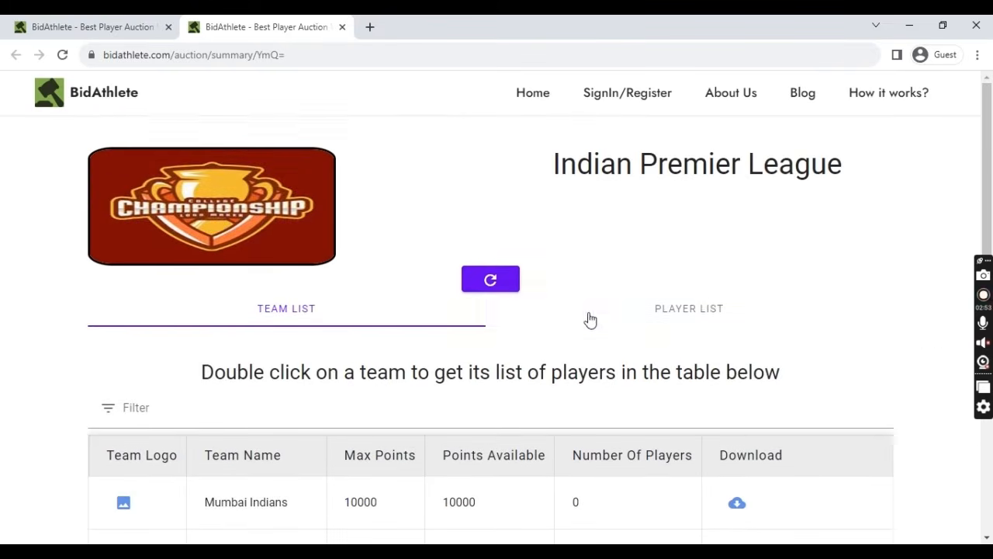
left_click(643, 315)
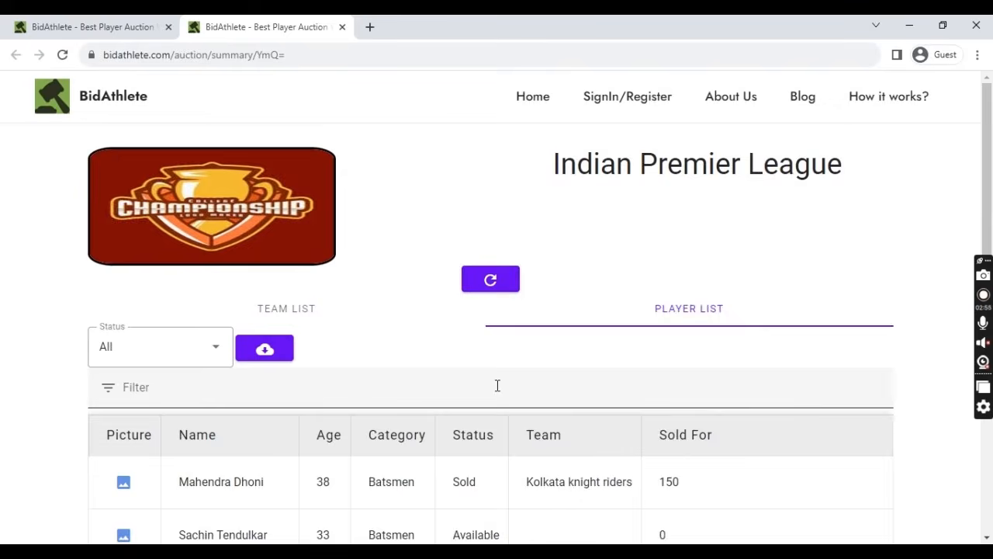
scroll(465, 372, "down", 3)
scroll(334, 341, "up", 1)
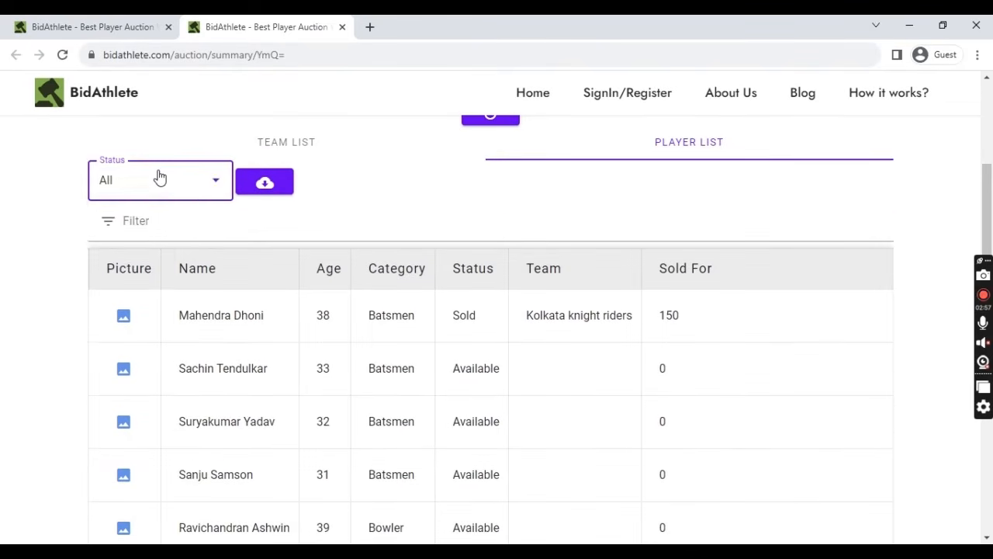
- Filter the player list by Unsold, Sold, then Available, and finally show All players
left_click(159, 177)
left_click(128, 329)
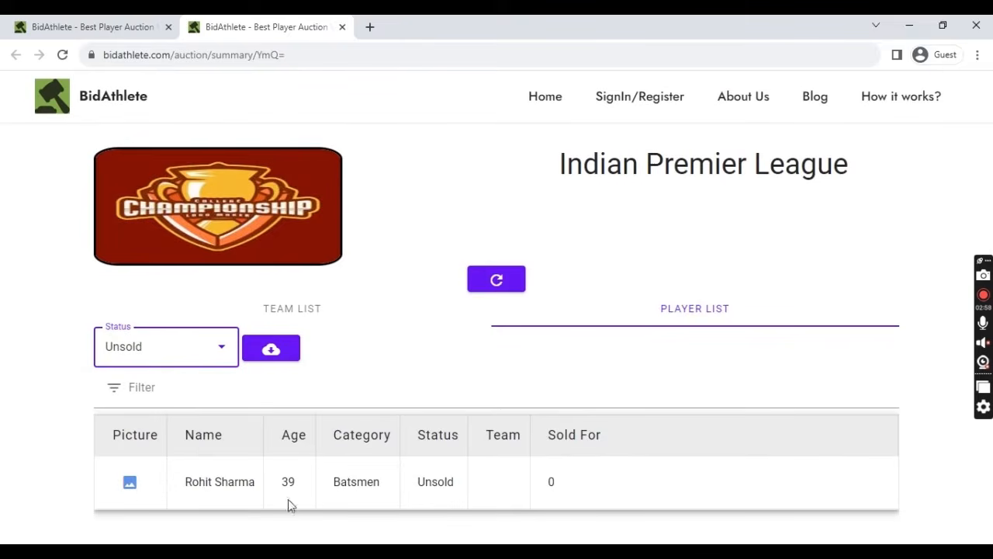
left_click(163, 357)
left_click(133, 456)
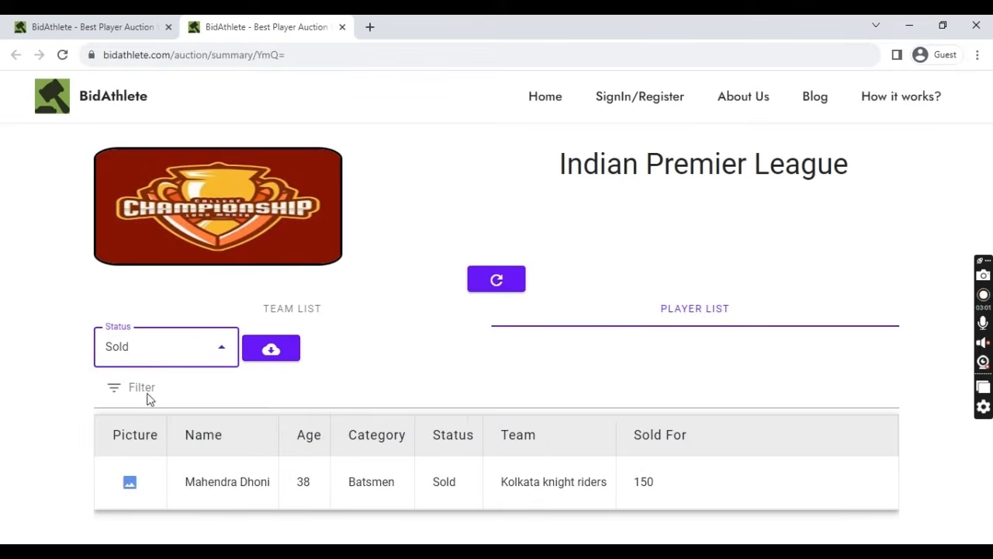
left_click(160, 351)
left_click(145, 422)
scroll(199, 354, "down", 4)
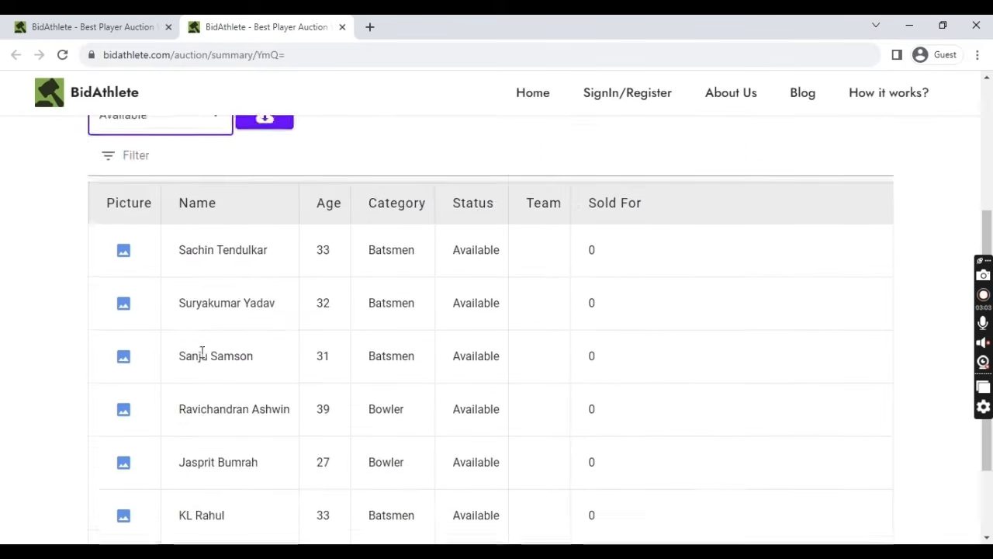
scroll(248, 333, "up", 5)
left_click(181, 358)
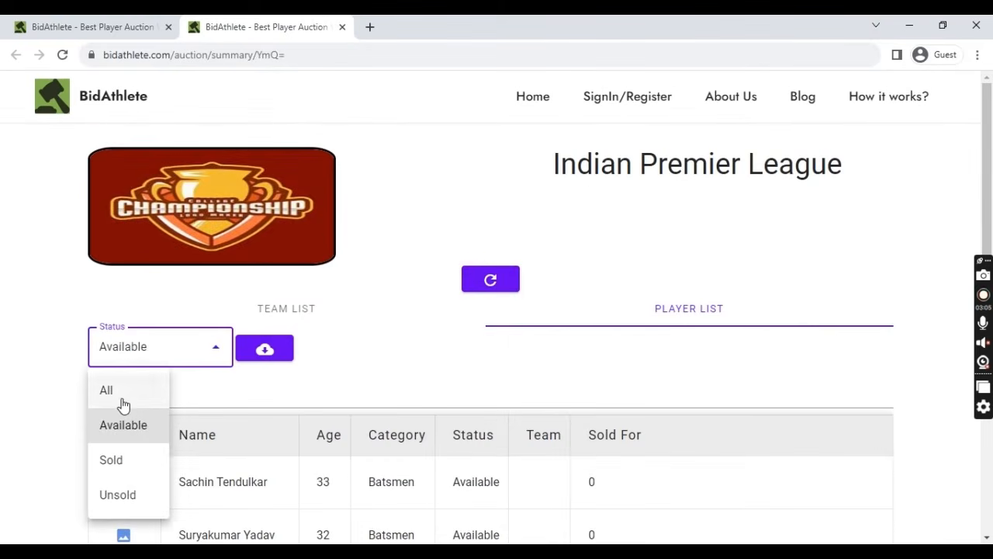
left_click(125, 393)
scroll(355, 308, "down", 3)
scroll(356, 308, "up", 2)
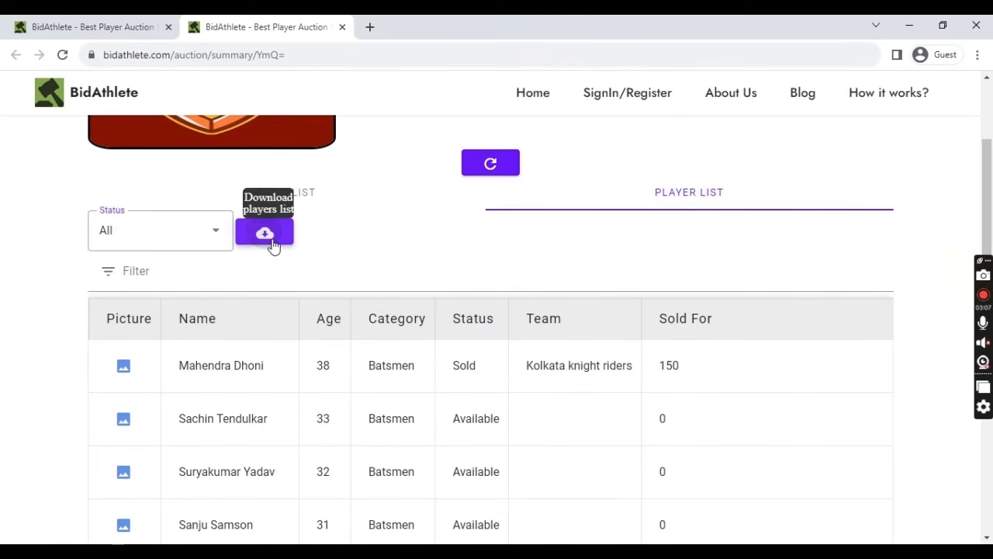
- Start a players list download but cancel the save, then select the Indian Premier League title
left_click(272, 245)
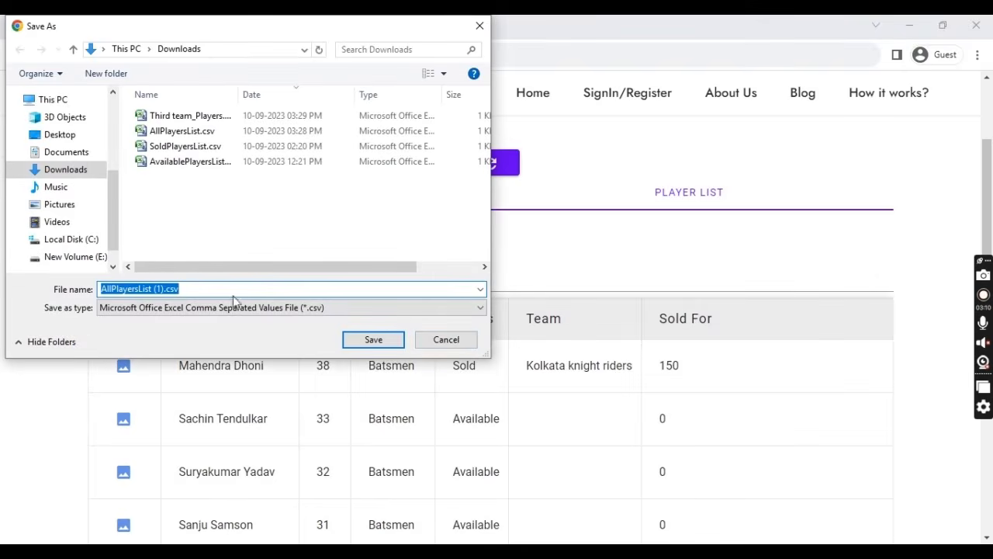
left_click(458, 342)
scroll(441, 226, "up", 1)
scroll(363, 243, "down", 1)
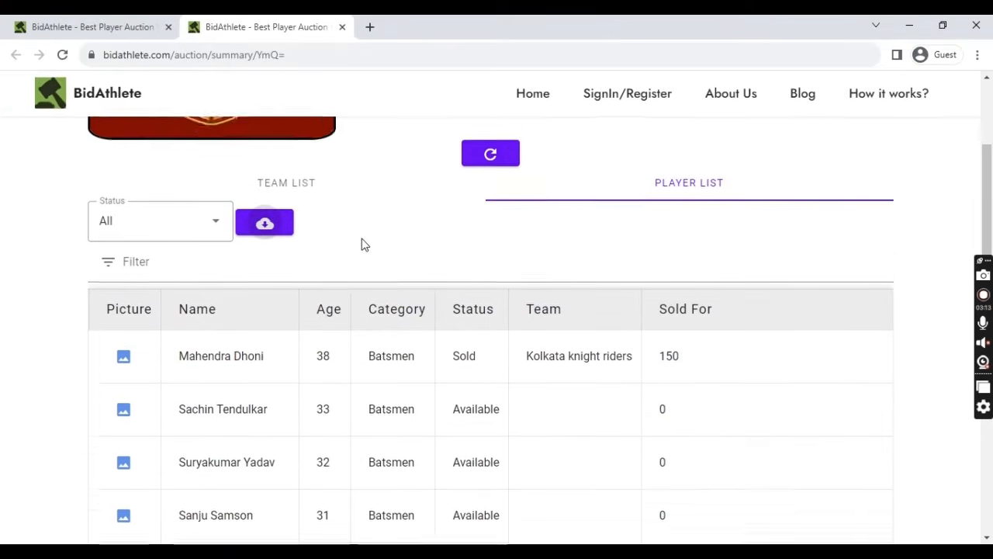
scroll(505, 197, "up", 3)
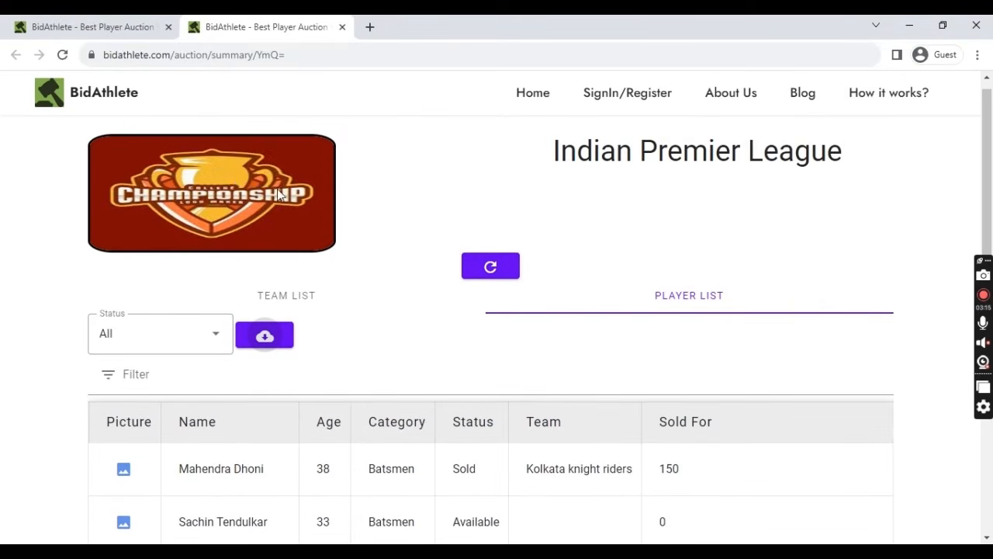
left_click_drag(564, 161, 885, 168)
left_click(884, 168)
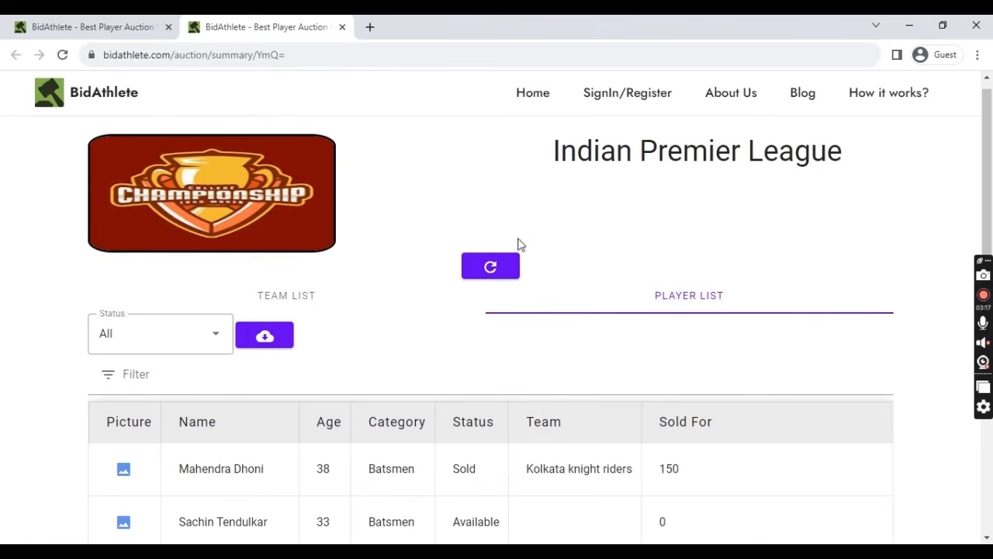
- Refresh the player data twice, view Sachin Tendulkar's photo, and select the page address
left_click(491, 268)
left_click(491, 268)
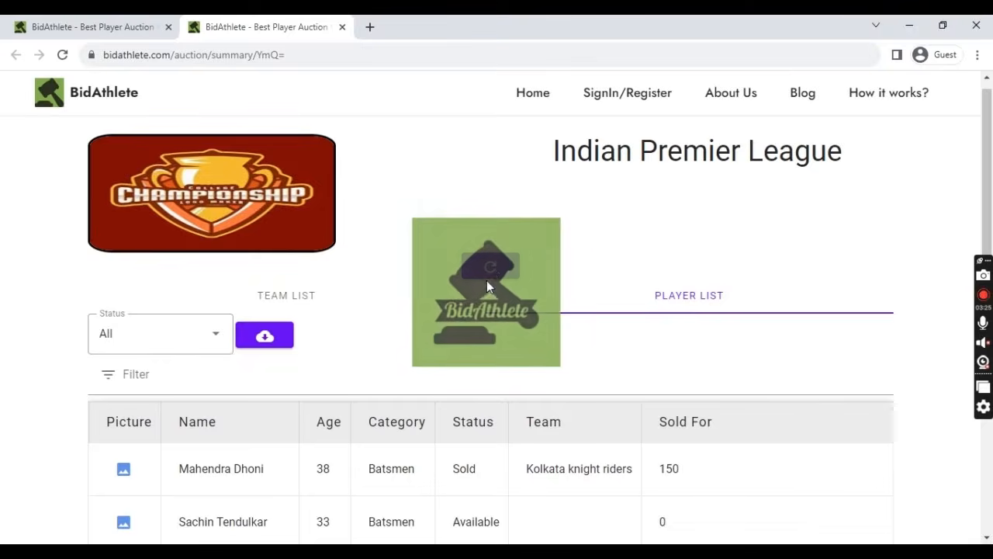
scroll(361, 336, "down", 3)
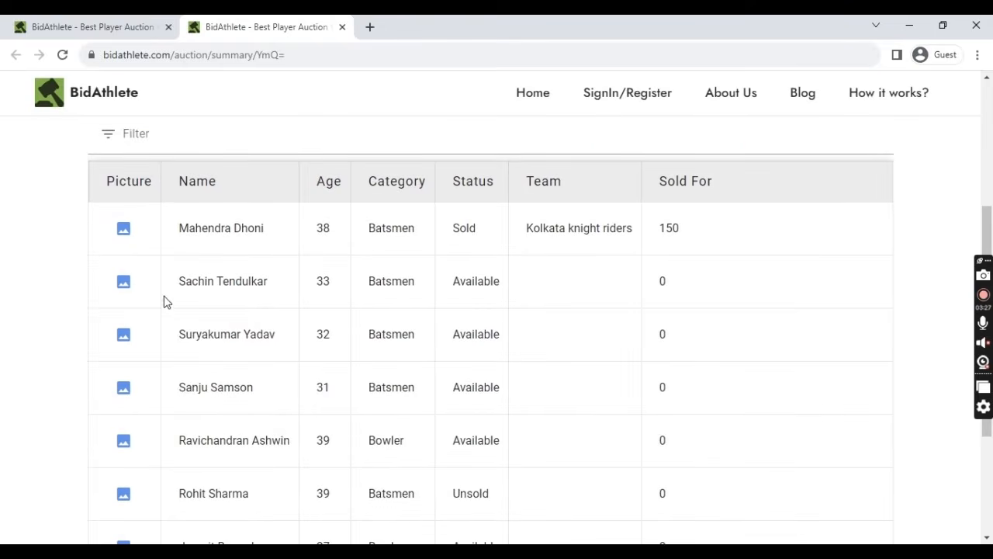
left_click(125, 283)
left_click(589, 395)
left_click(331, 60)
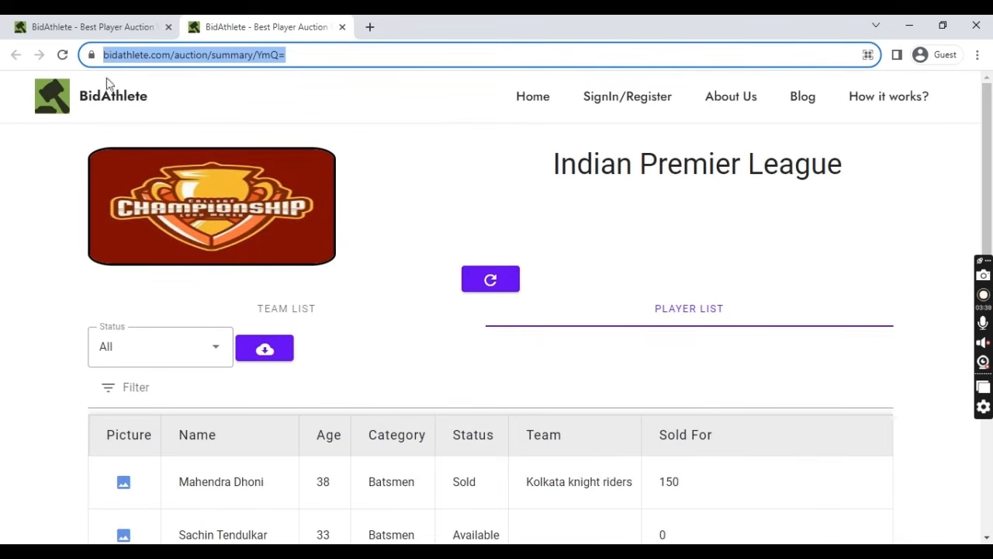
- Copy the Indian Premier League summary link, then show the summary's team list
left_click(102, 27)
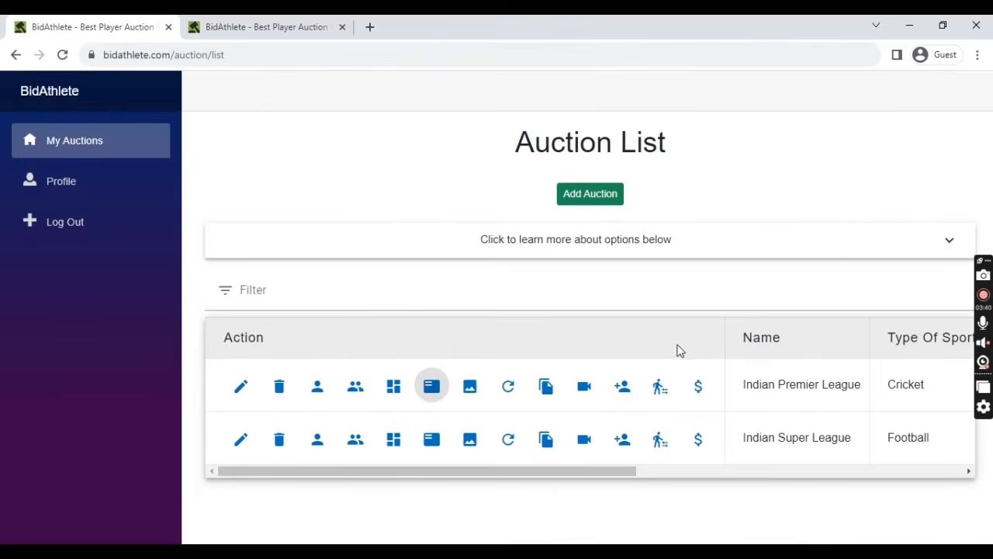
left_click(547, 388)
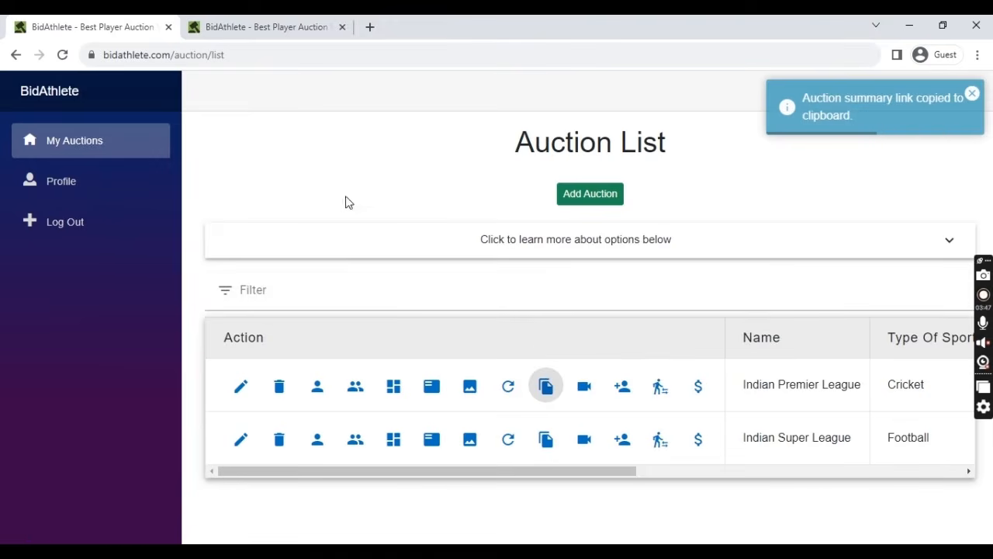
left_click(266, 28)
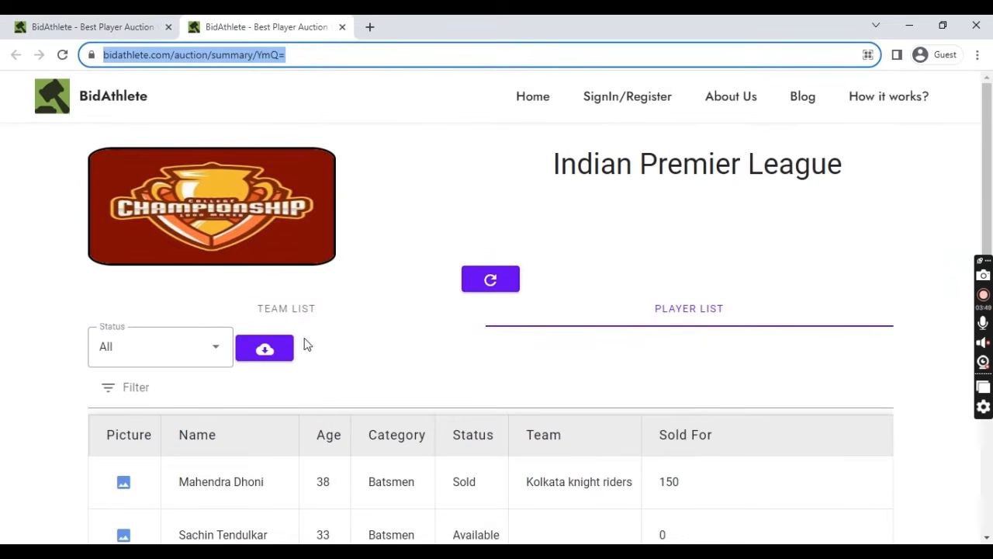
left_click(51, 266)
left_click(403, 321)
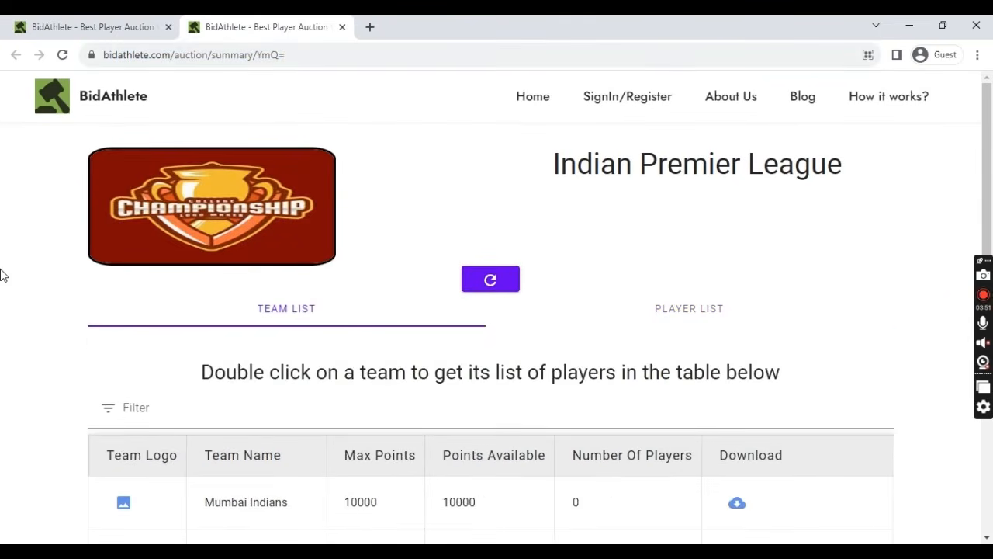
scroll(24, 293, "down", 2)
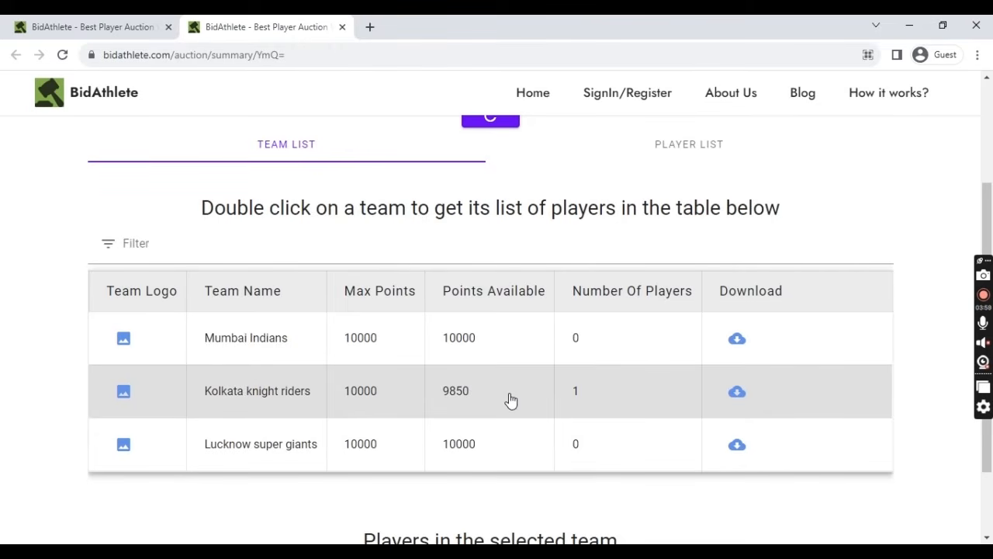
scroll(510, 398, "down", 2)
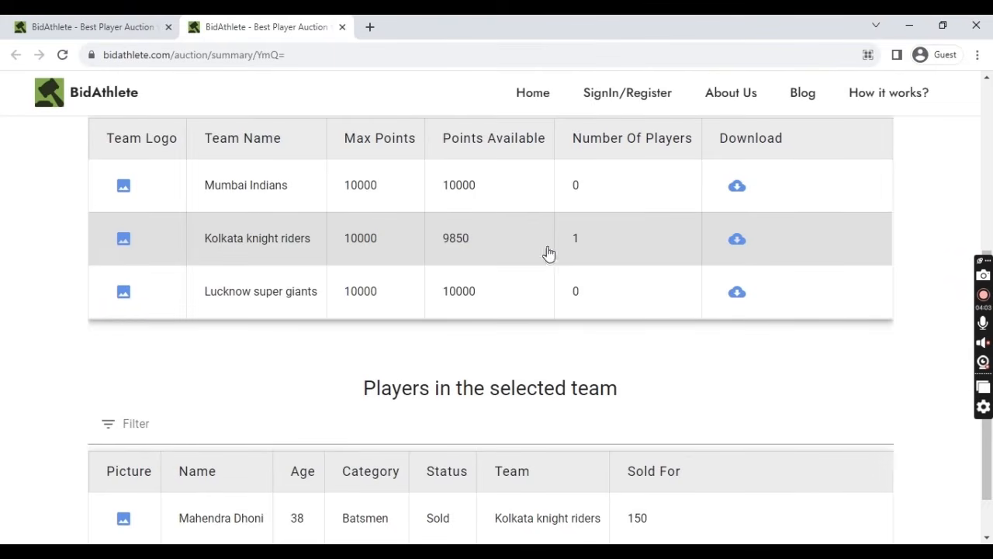
scroll(481, 264, "down", 1)
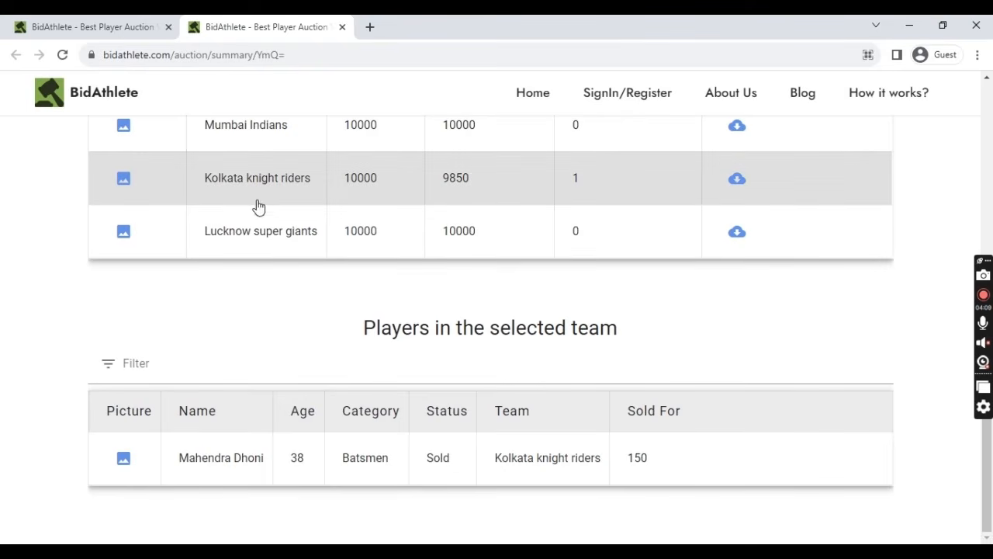
left_click(124, 457)
left_click(565, 441)
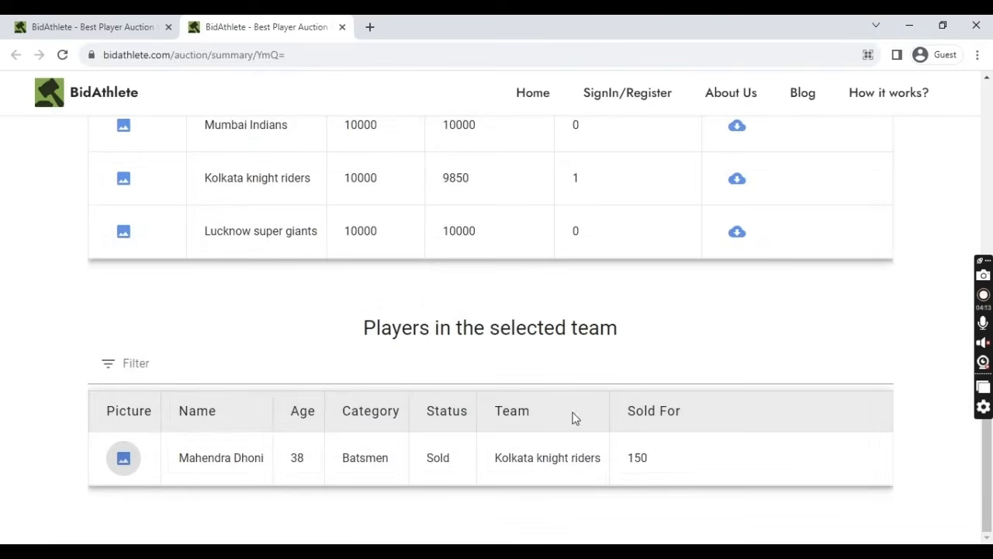
scroll(572, 417, "up", 5)
scroll(569, 408, "down", 5)
scroll(568, 408, "up", 5)
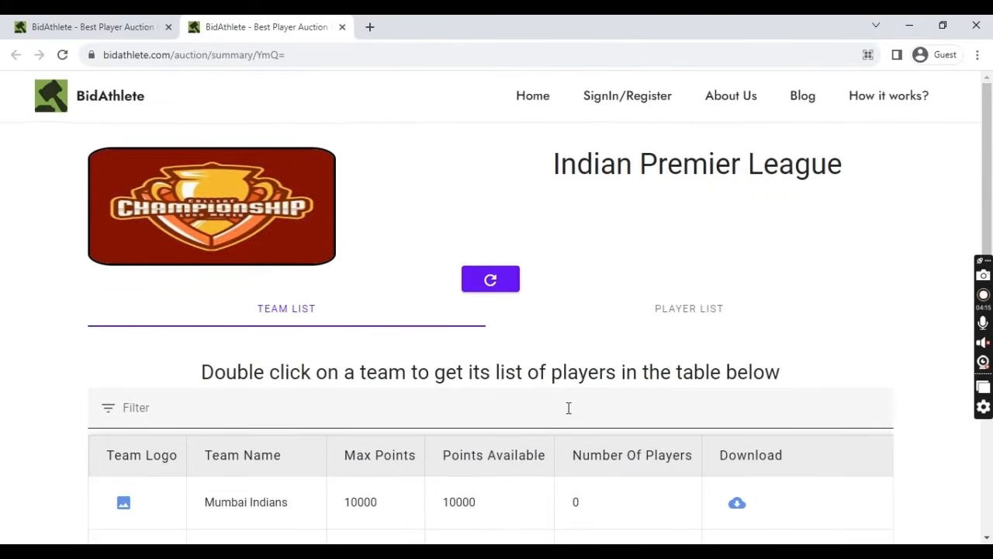
scroll(524, 403, "down", 5)
double_click(498, 241)
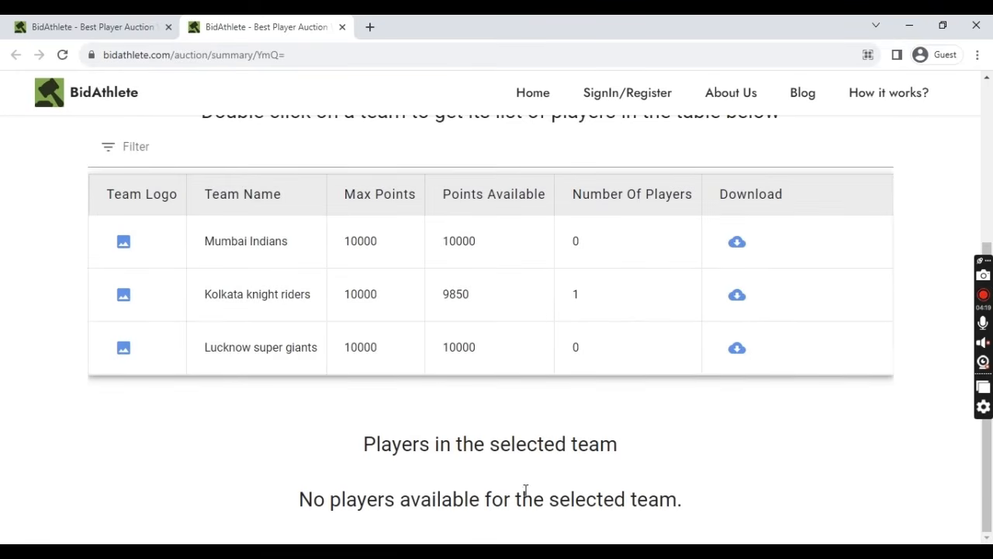
double_click(521, 312)
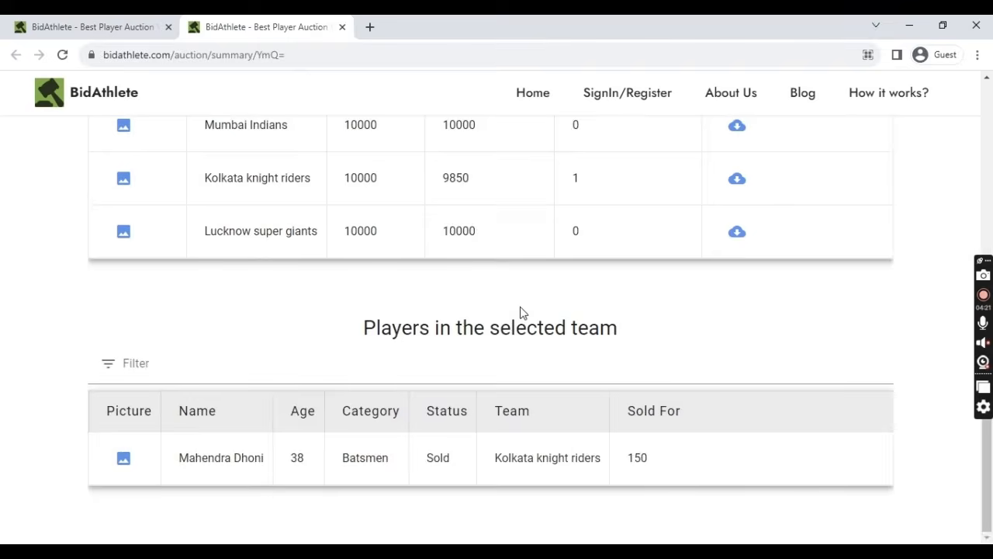
scroll(520, 313, "up", 5)
scroll(713, 426, "down", 2)
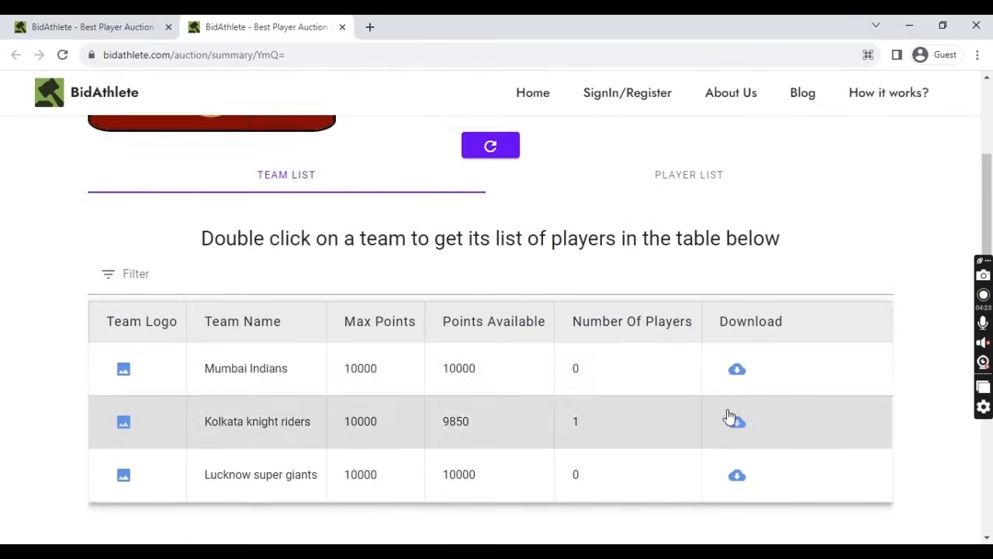
scroll(743, 371, "down", 1)
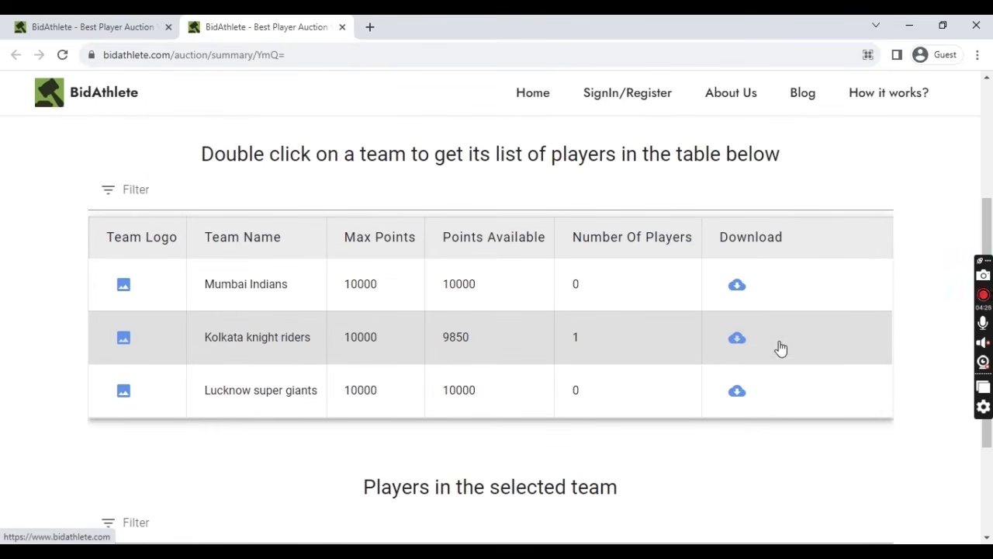
left_click(737, 346)
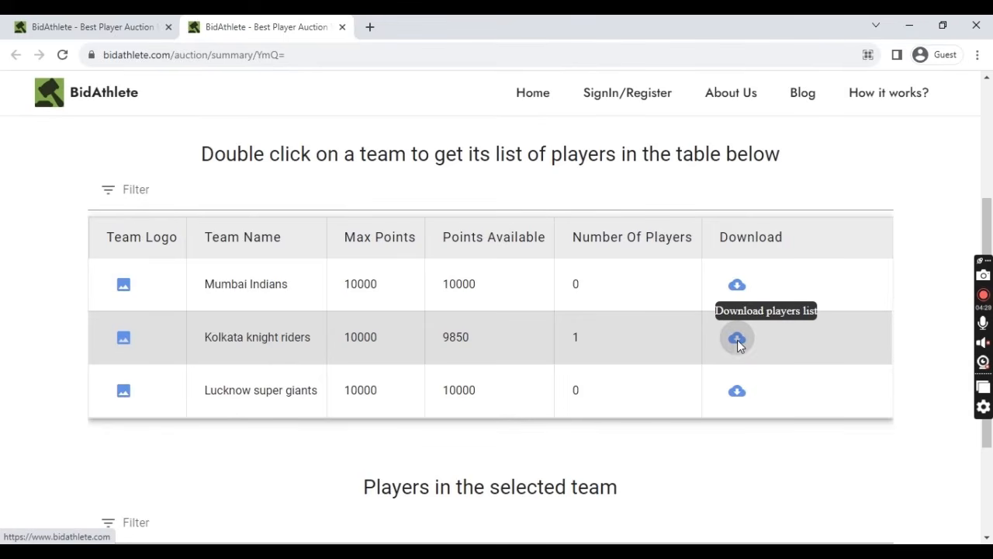
left_click(453, 337)
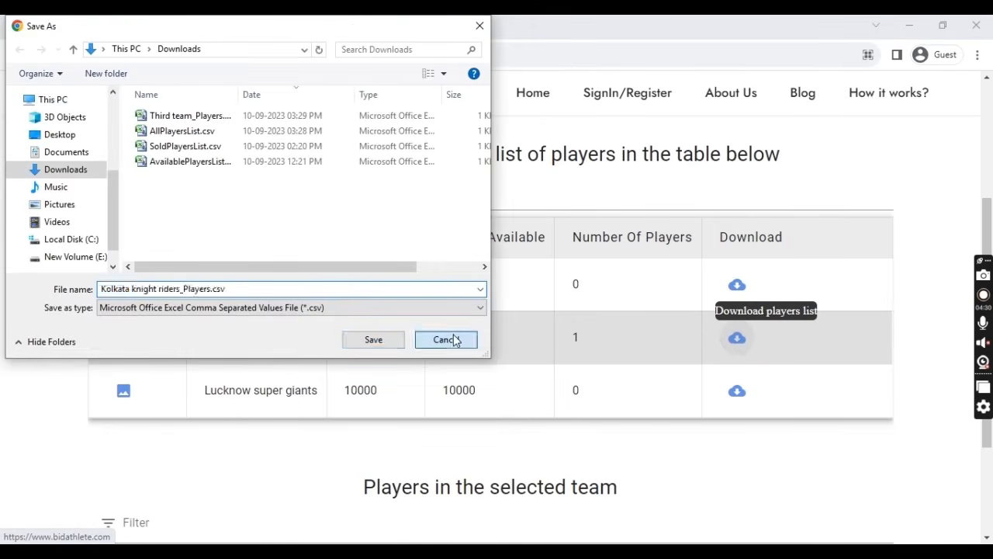
scroll(550, 381, "up", 4)
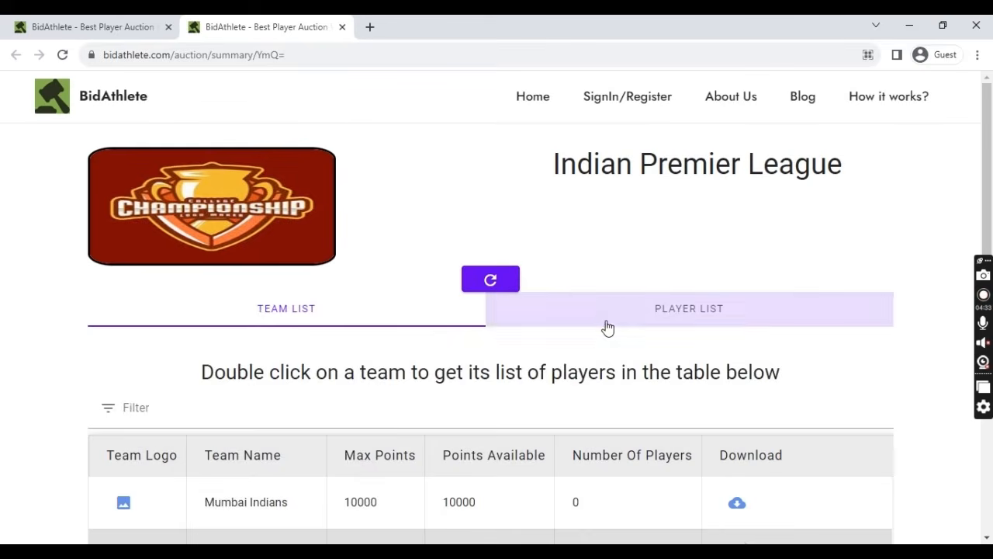
- Switch the summary to the player list, then preview and close the IPL auction logo
left_click(608, 326)
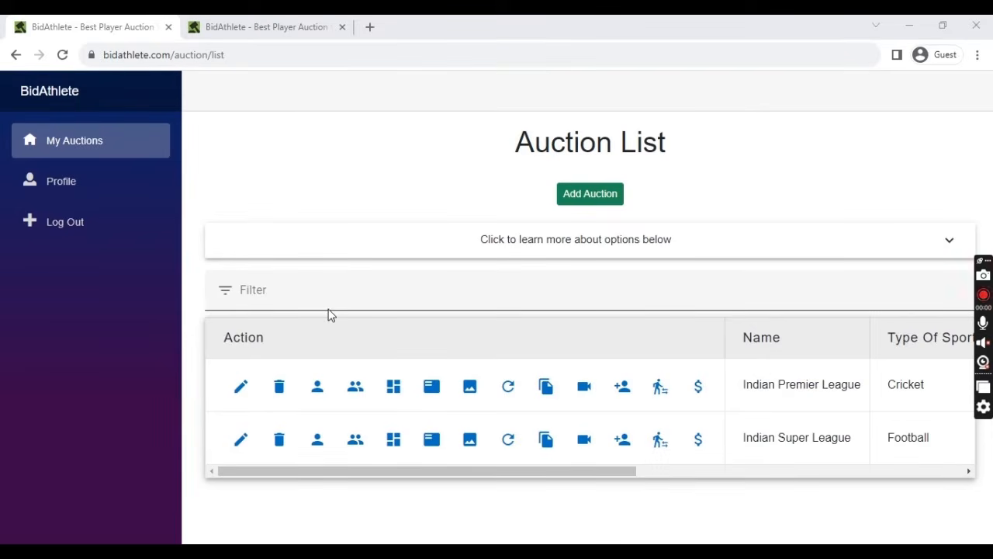
left_click(471, 387)
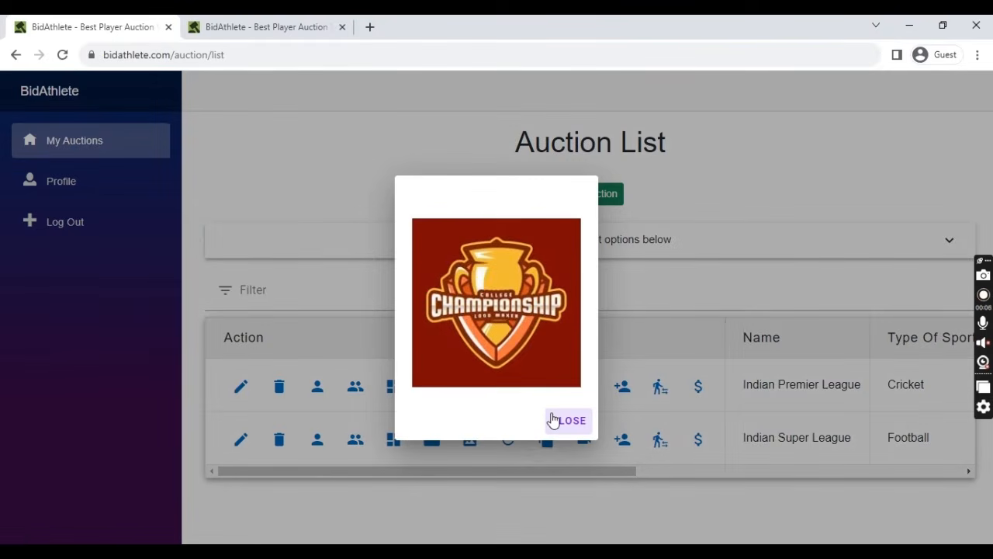
left_click(553, 419)
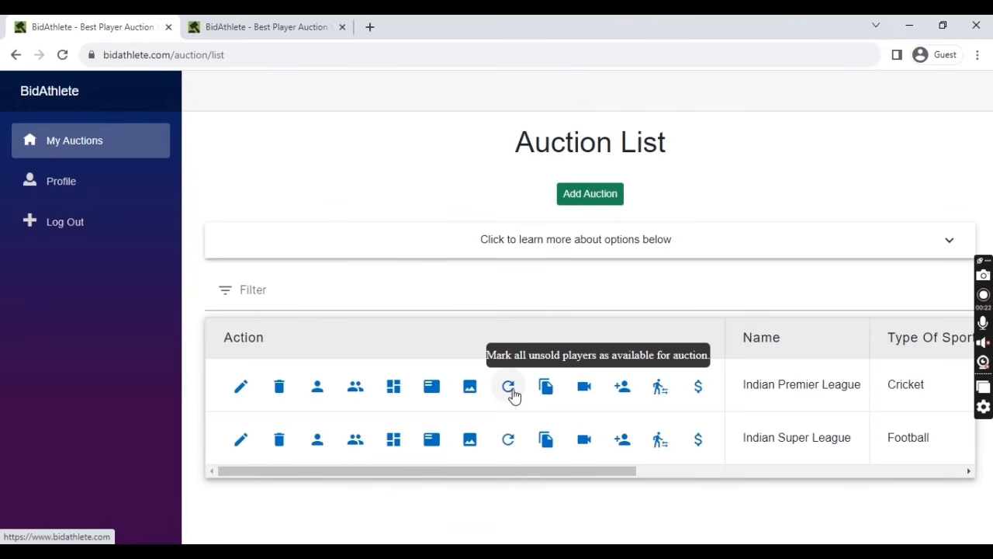
- Start resetting unsold players but cancel, then open the IPL auction dashboard
left_click(511, 390)
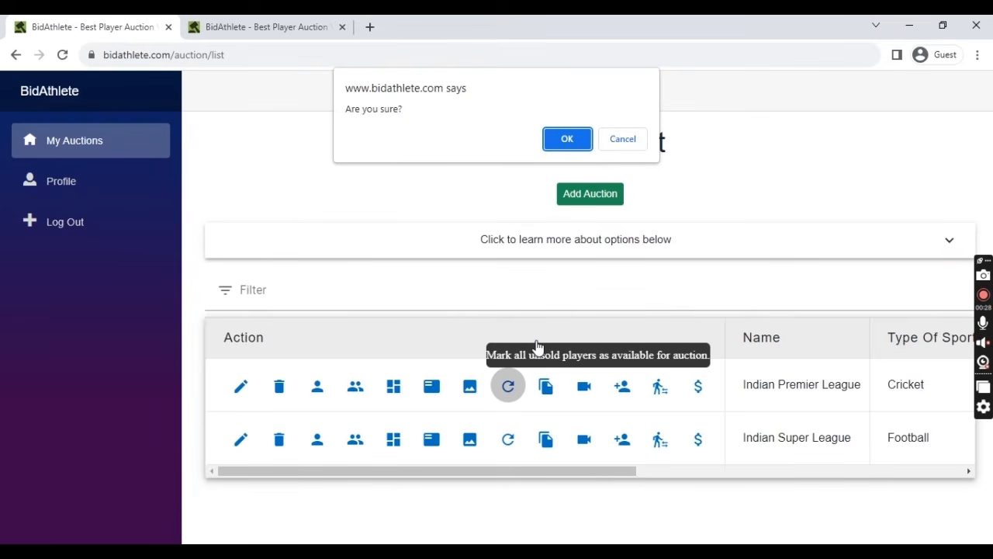
left_click(623, 140)
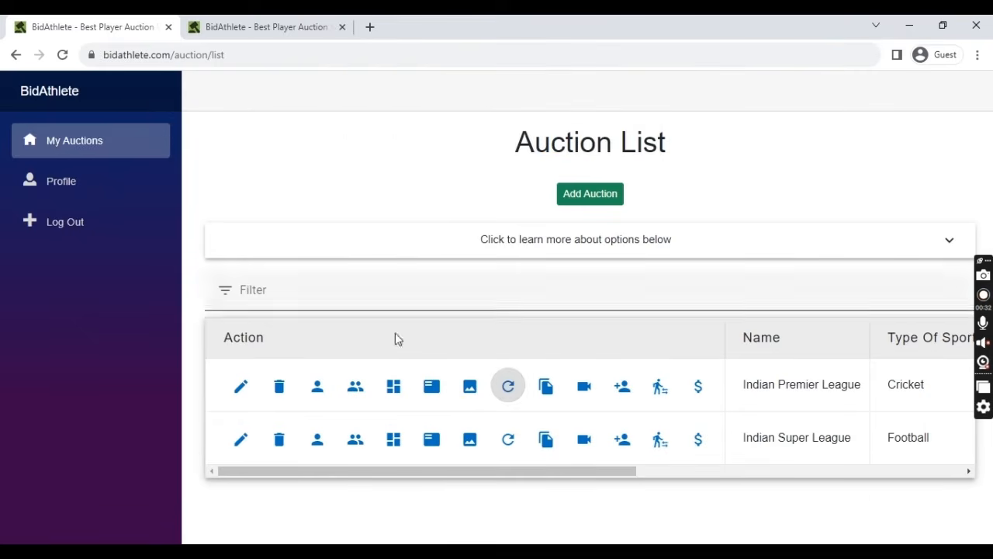
left_click(396, 387)
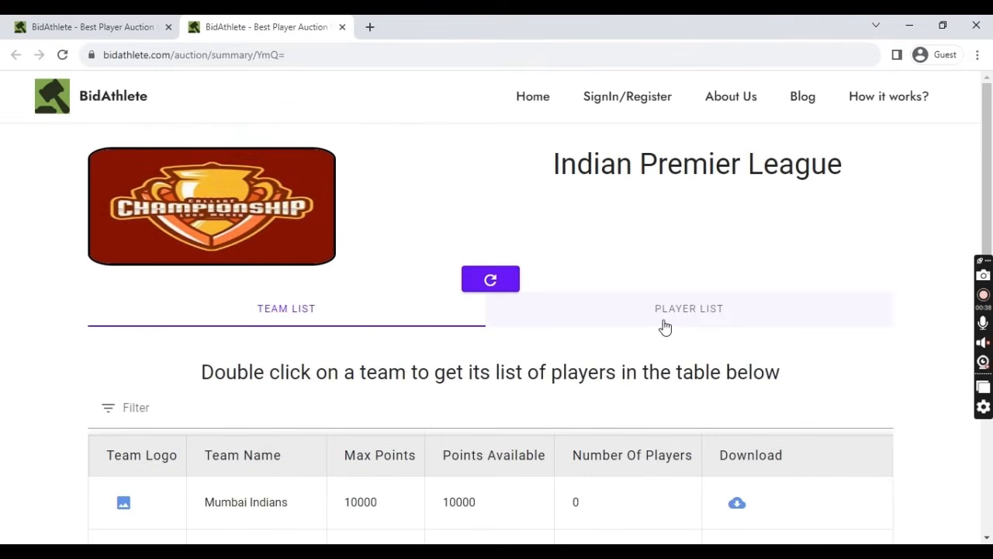
- Filter the IPL player list to Unsold only, leaving Rohit Sharma, then return to the auction list
left_click(661, 320)
left_click(187, 353)
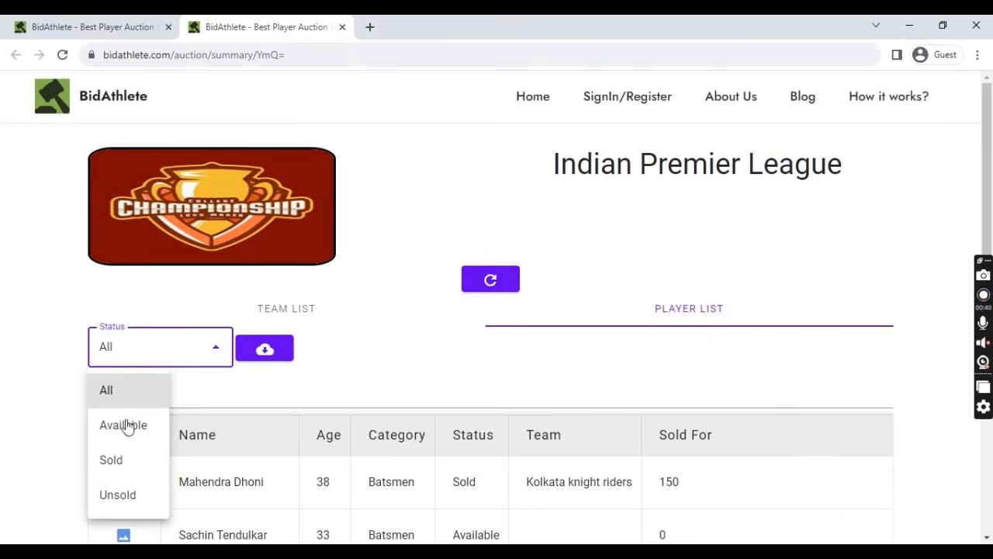
left_click(128, 505)
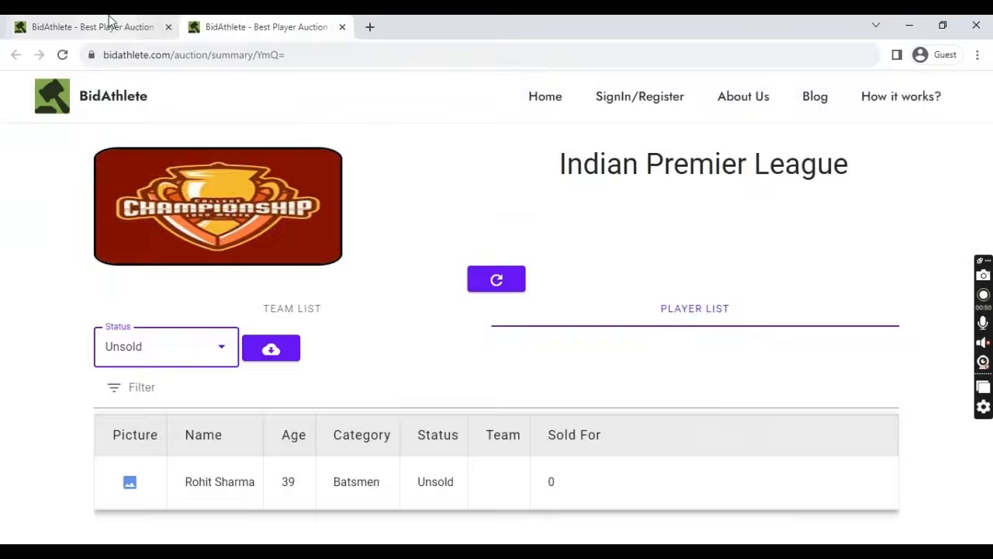
left_click(87, 26)
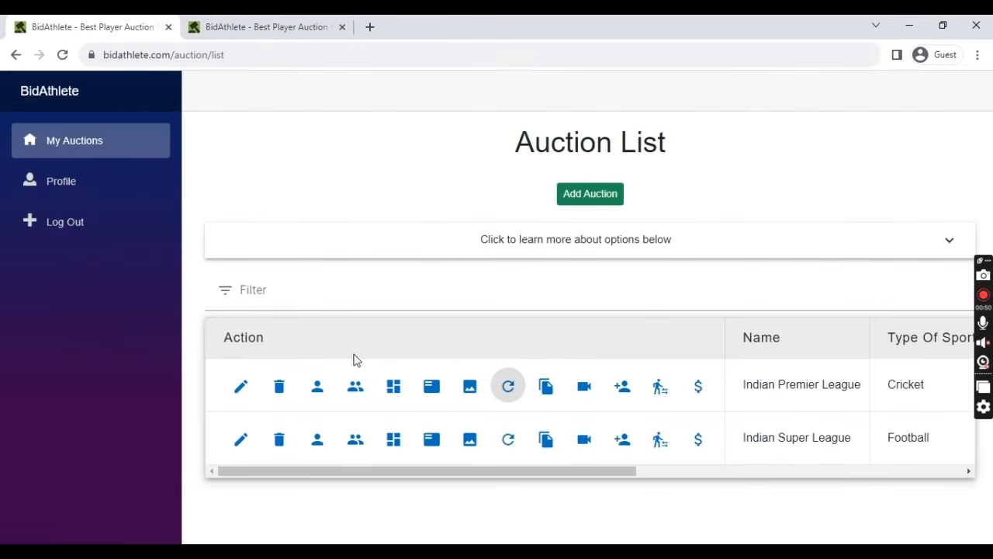
- Mark all unsold IPL players available, then refresh the summary and list players of every status
left_click(507, 385)
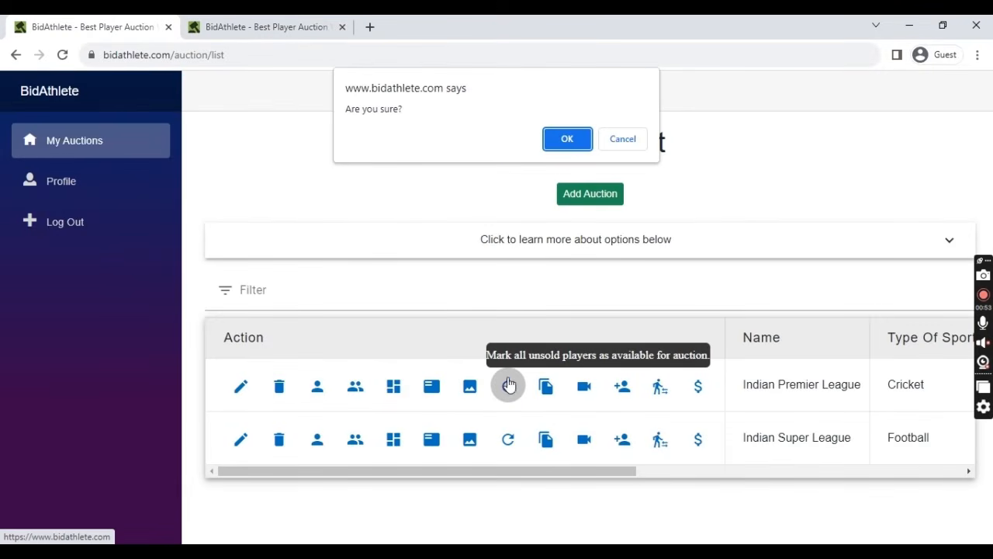
left_click(566, 143)
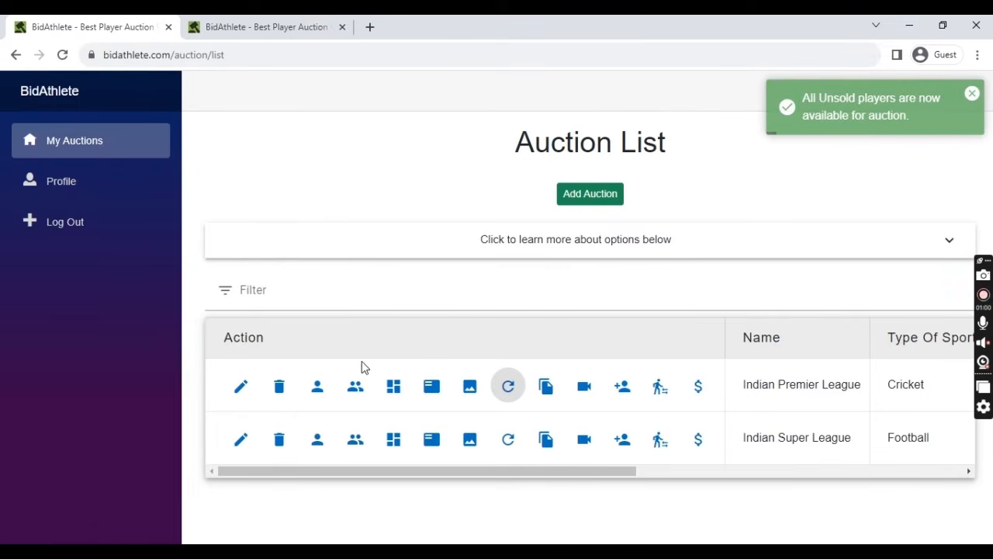
left_click(277, 25)
left_click(507, 286)
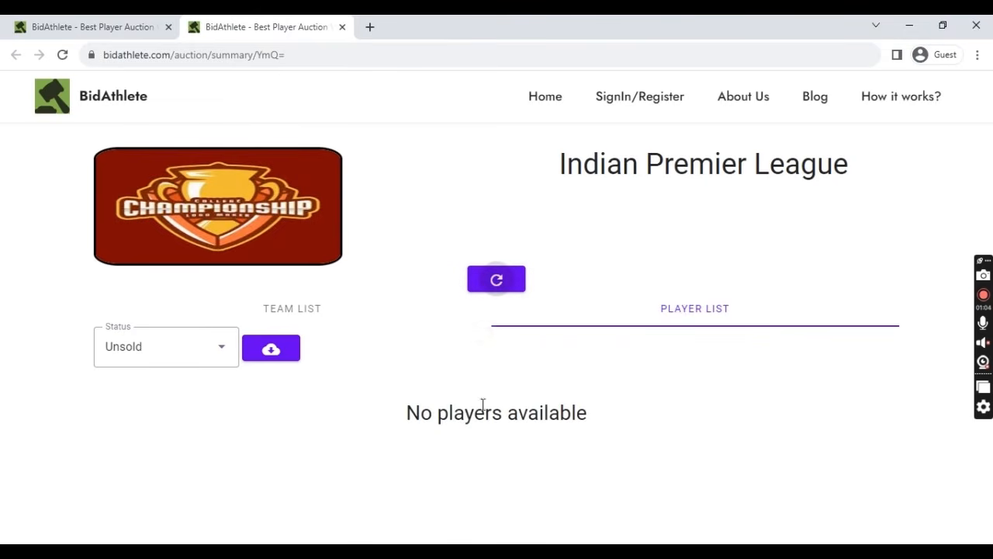
left_click(205, 363)
left_click(140, 390)
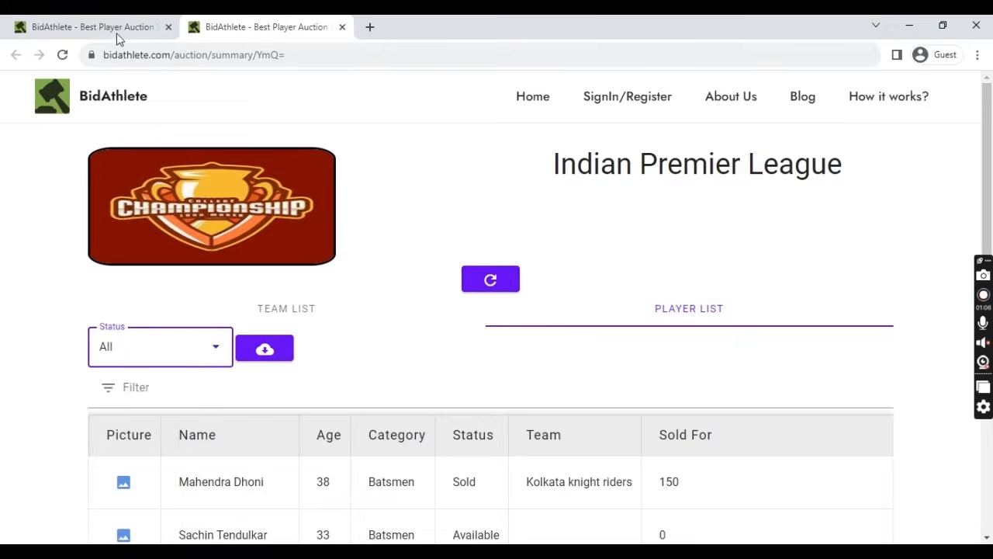
left_click(116, 28)
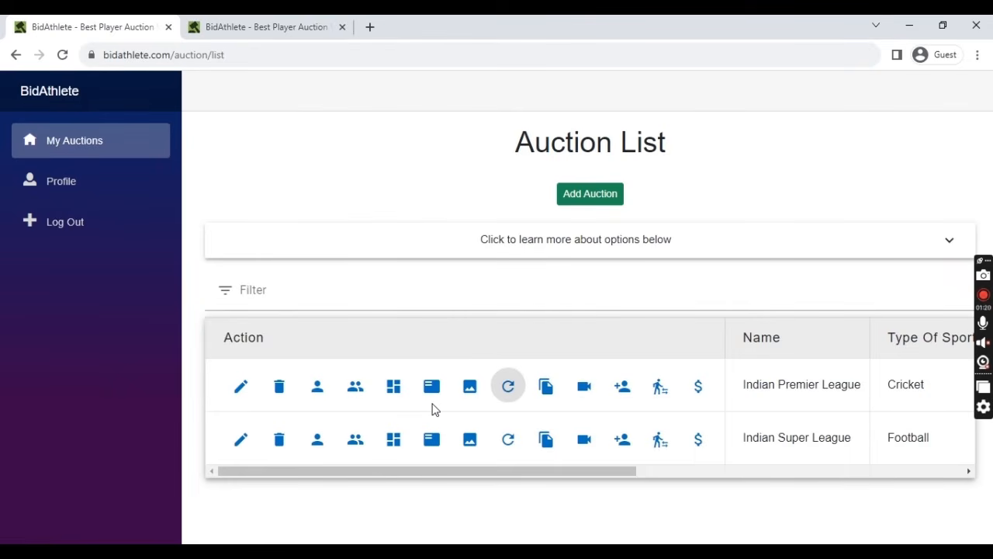
- Copy the IPL auction's summary link, then its overlay link, to the clipboard
left_click(546, 397)
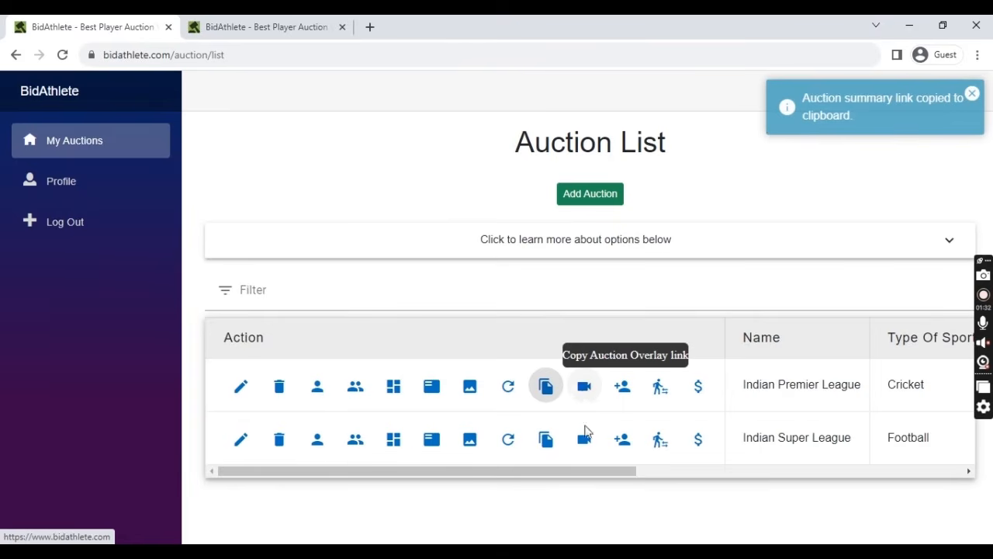
left_click(588, 391)
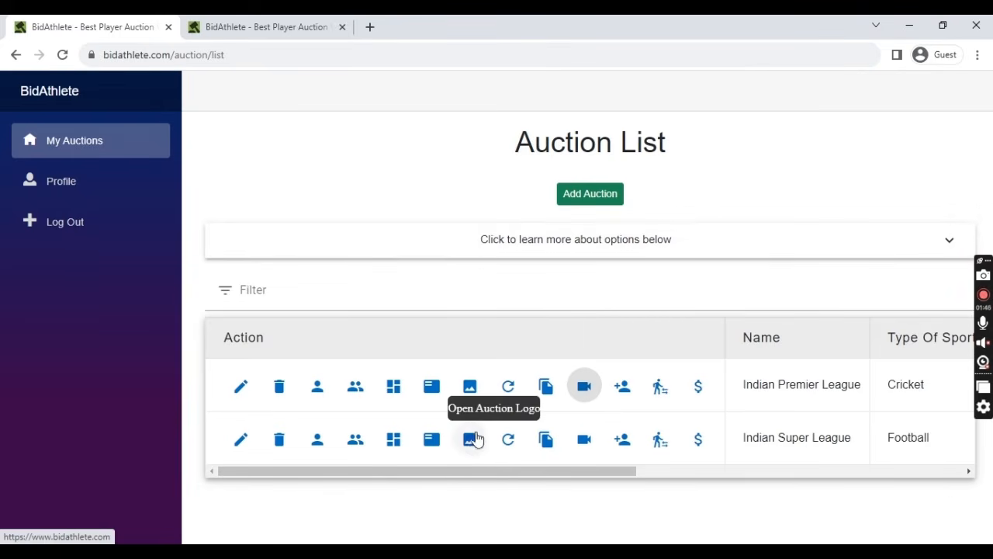
- Open the IPL dashboard and load the copied overlay link in a new tab
left_click(393, 388)
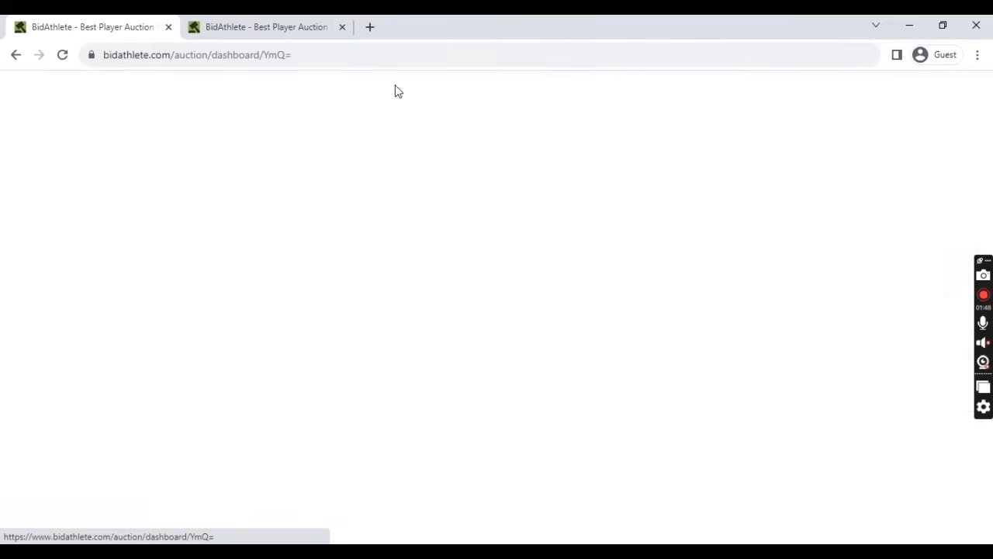
left_click(370, 28)
key("ctrl+v")
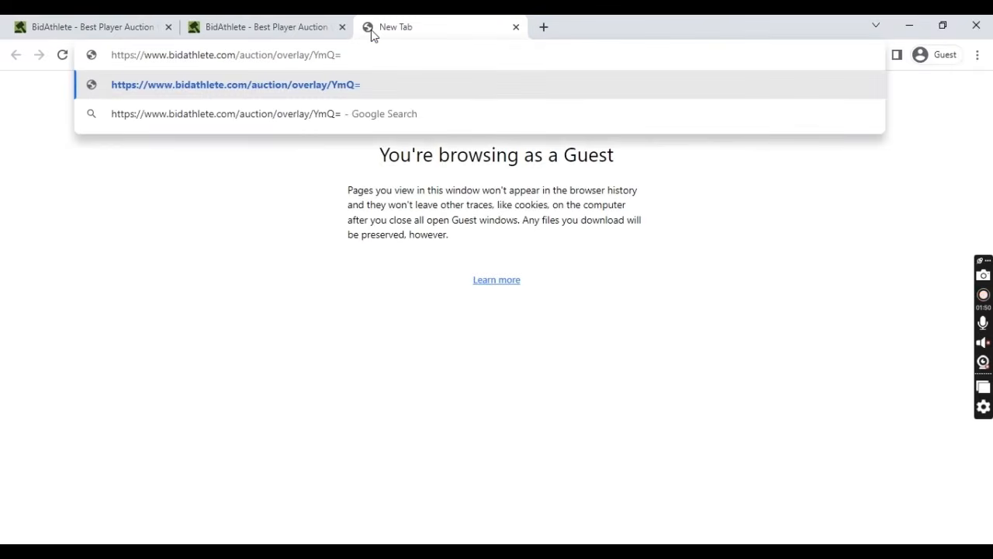
key("Return")
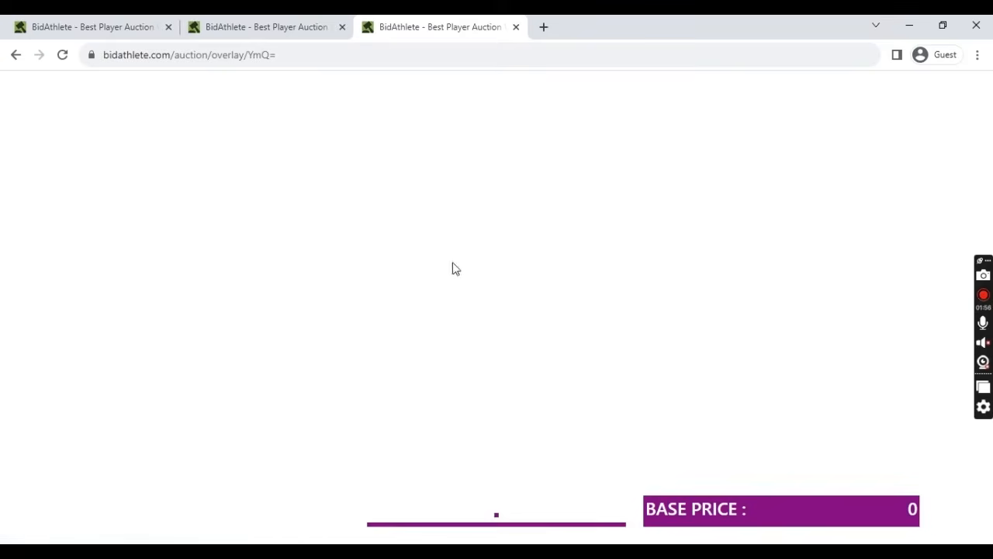
left_click(74, 30)
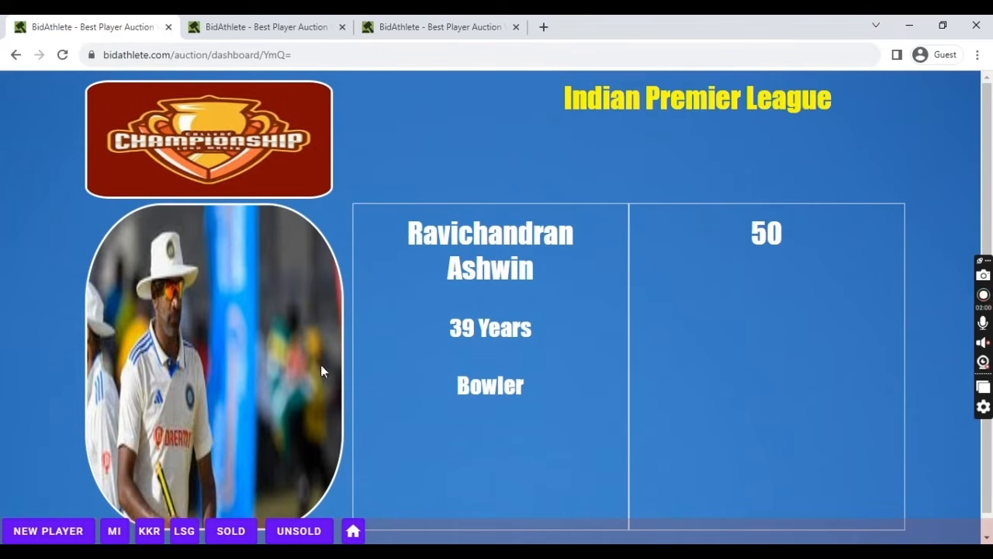
- Bid on Ashwin for Lucknow super giants, then raise it to 100 for Kolkata knight riders
left_click(464, 26)
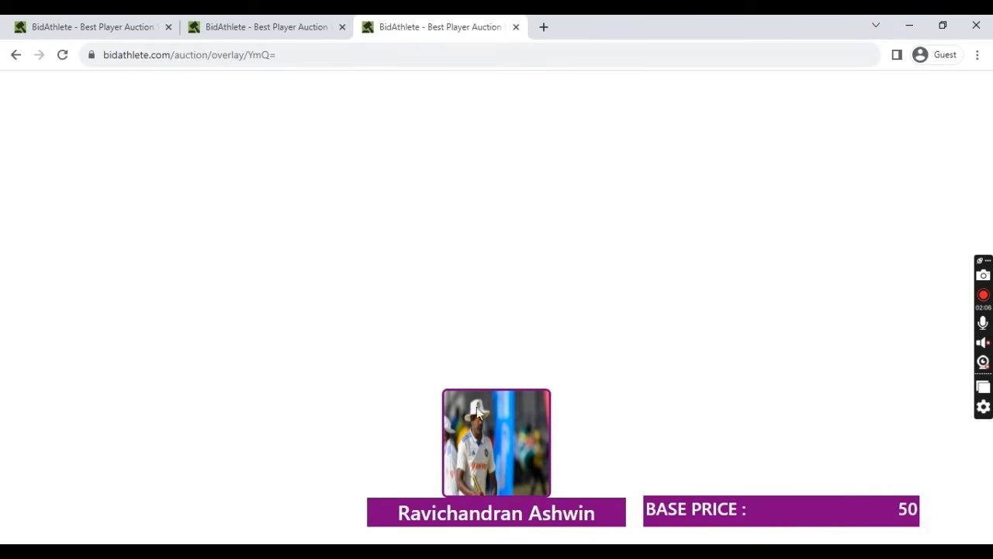
left_click(68, 22)
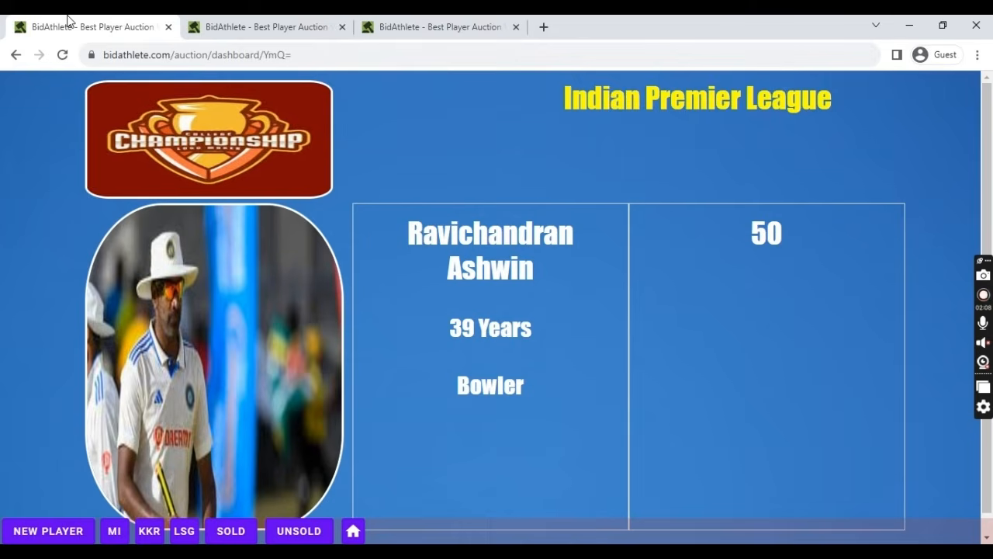
left_click(182, 532)
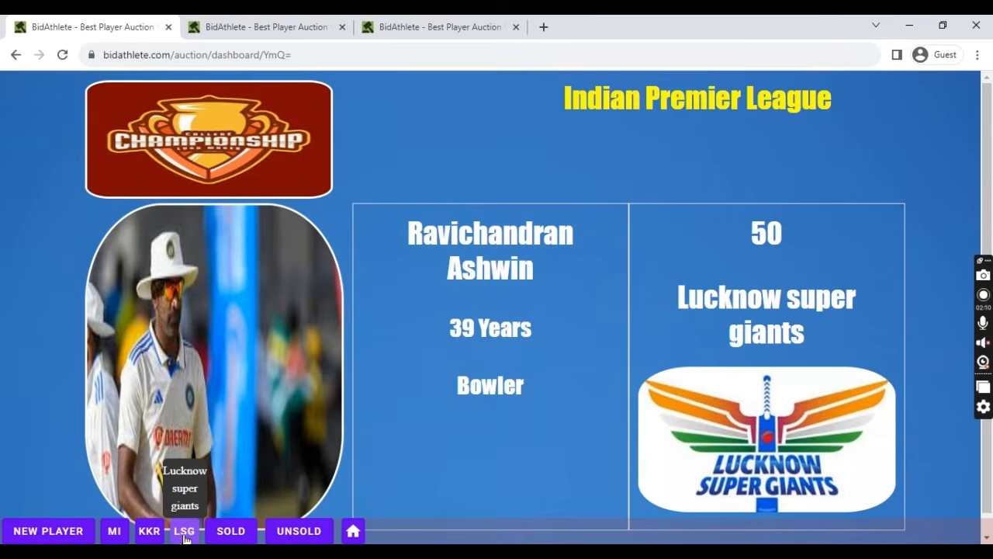
left_click(363, 30)
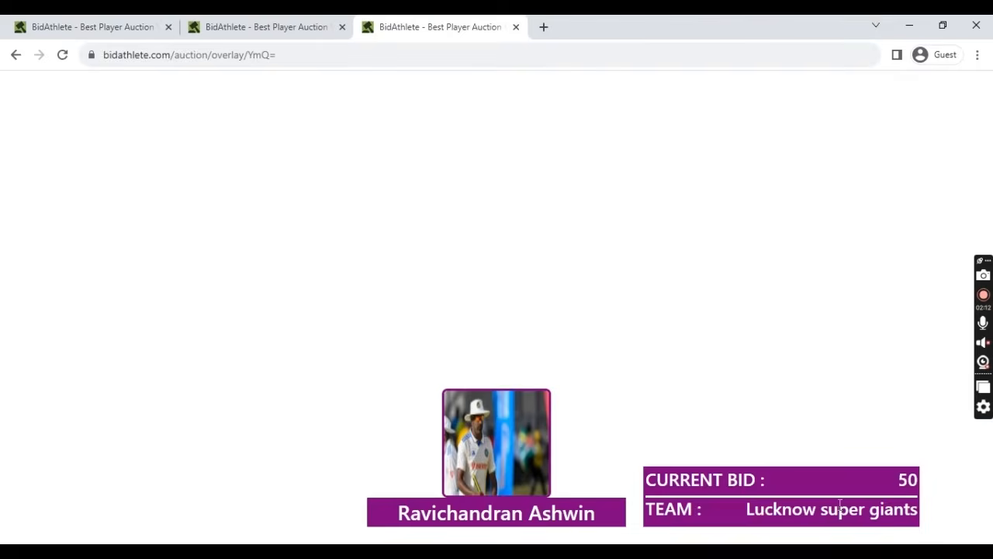
left_click(123, 31)
left_click(149, 531)
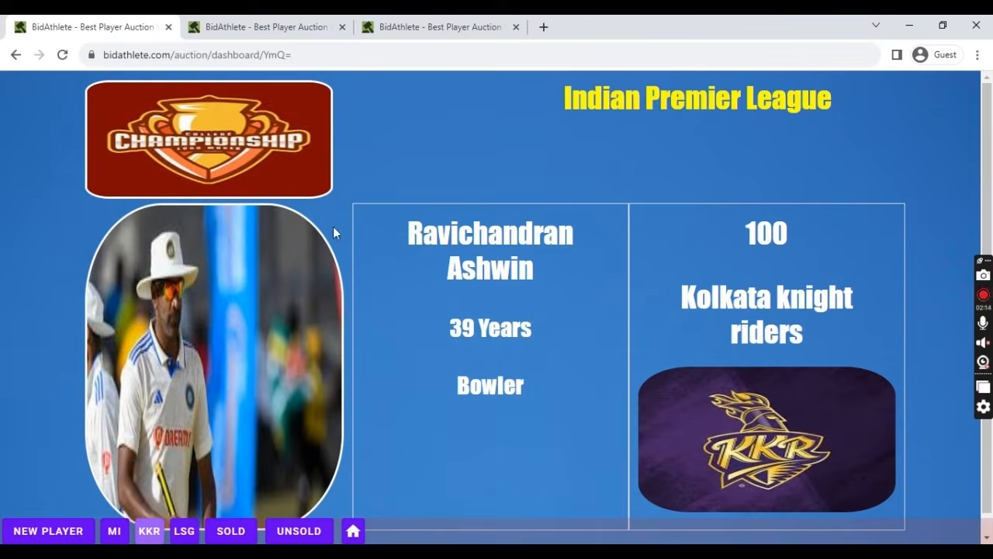
left_click(402, 26)
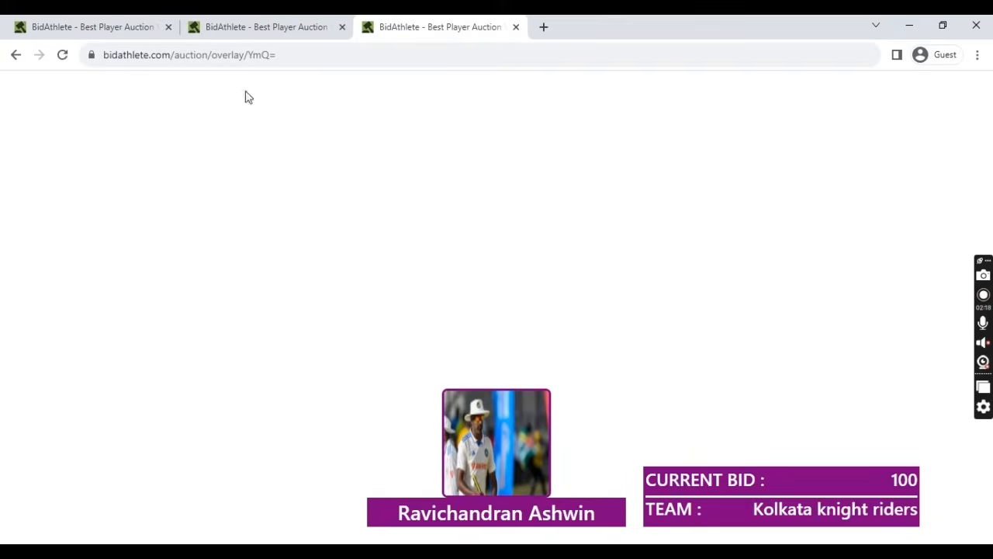
left_click(44, 23)
- Bring up KL Rahul, bid 100 for Mumbai Indians, then 150 for Lucknow super giants
left_click(73, 531)
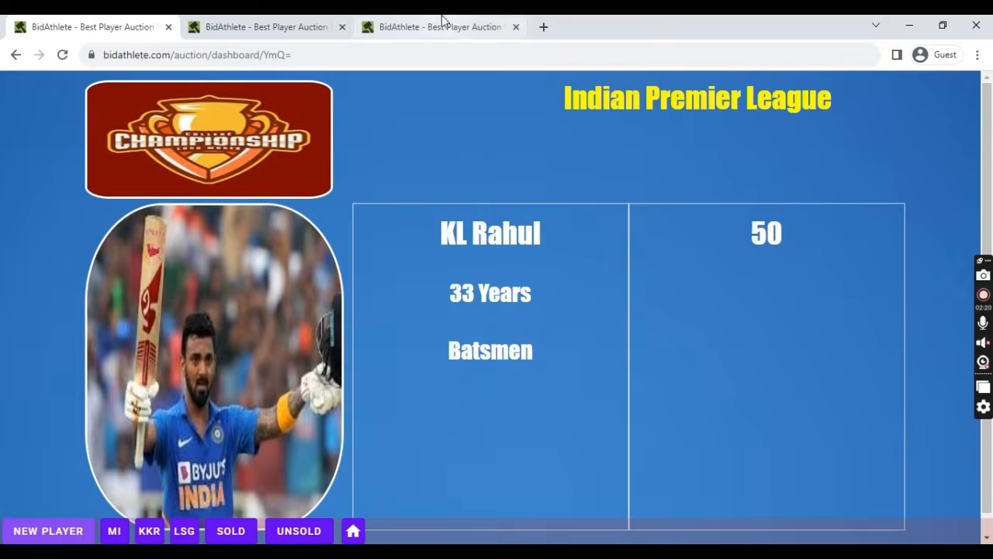
left_click(442, 25)
left_click(93, 24)
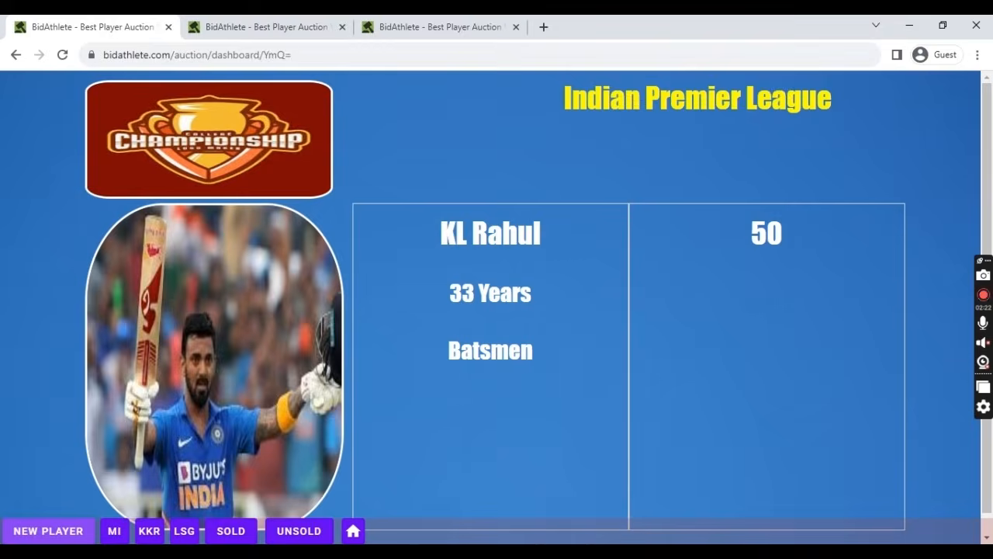
left_click(114, 531)
left_click(184, 531)
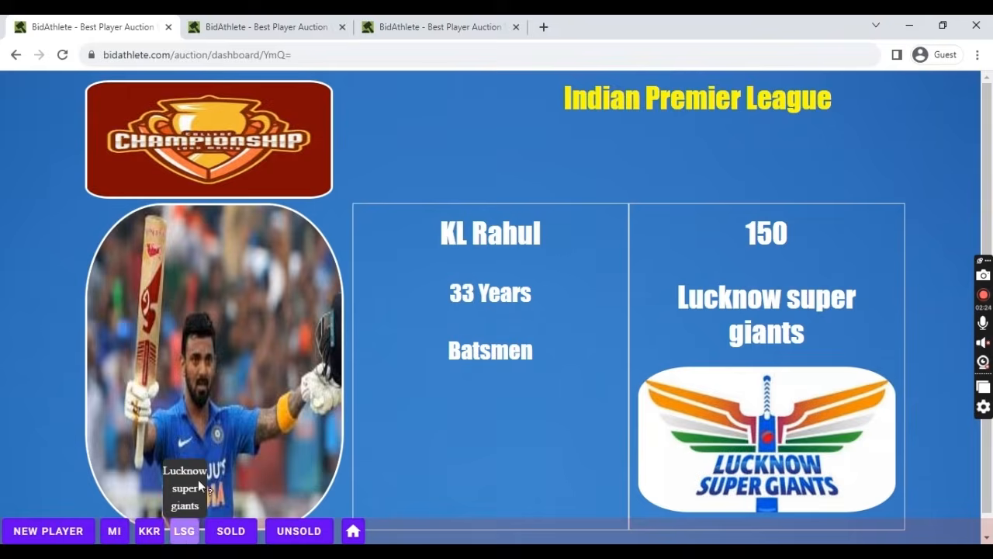
left_click(463, 25)
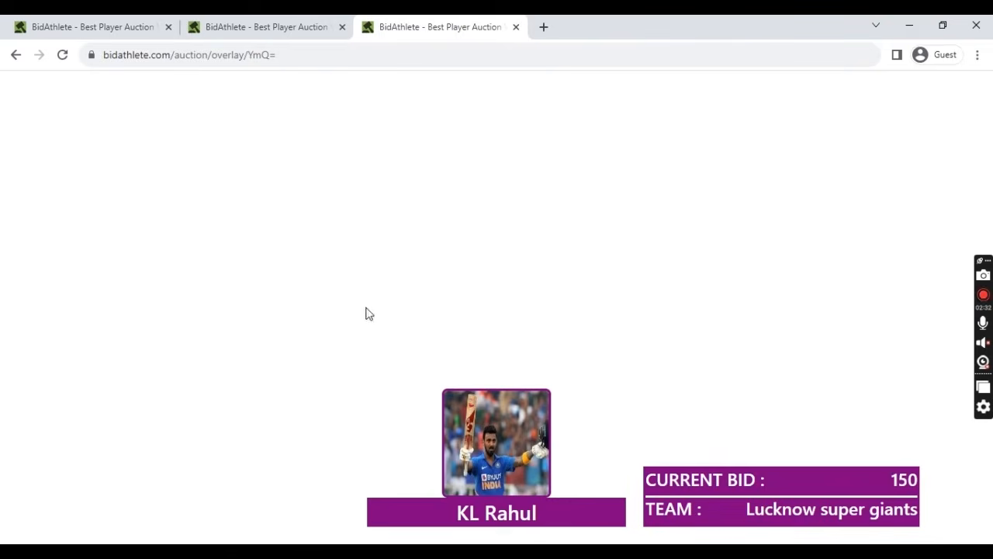
left_click(519, 29)
- Go from the IPL auction dashboard back to the Auction List with the Home button
left_click(147, 25)
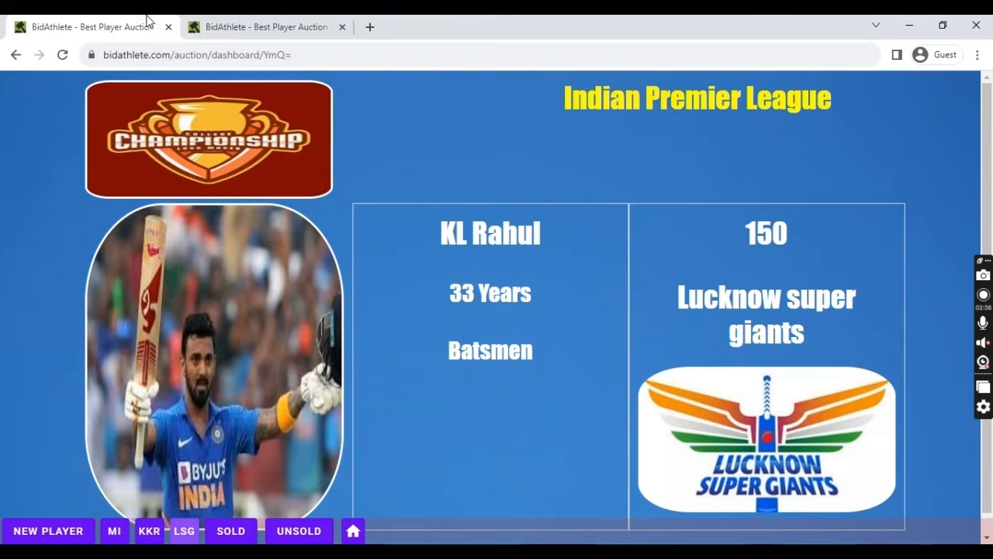
left_click(353, 531)
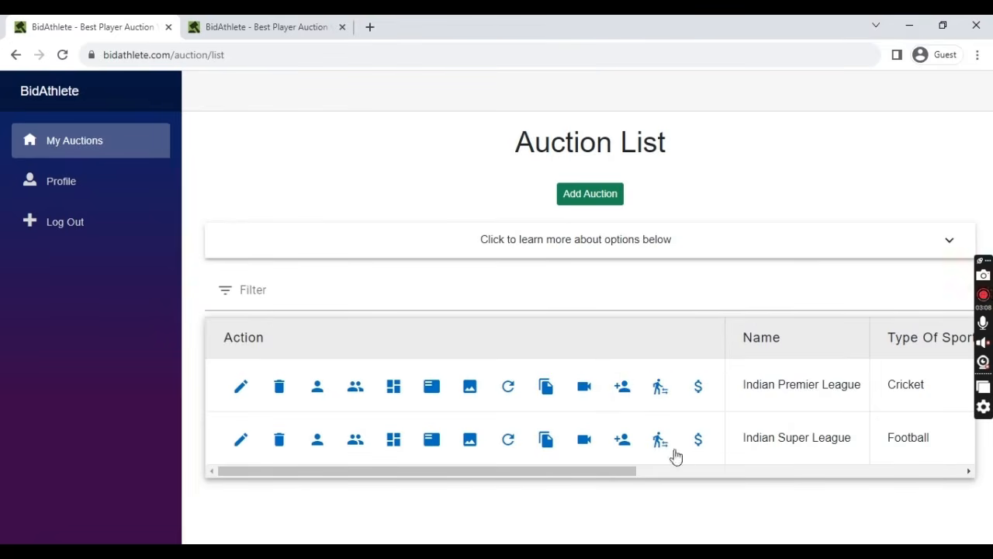
- Transfer Team entries from Indian Premier League into Indian Super League and confirm
left_click(659, 441)
left_click(470, 261)
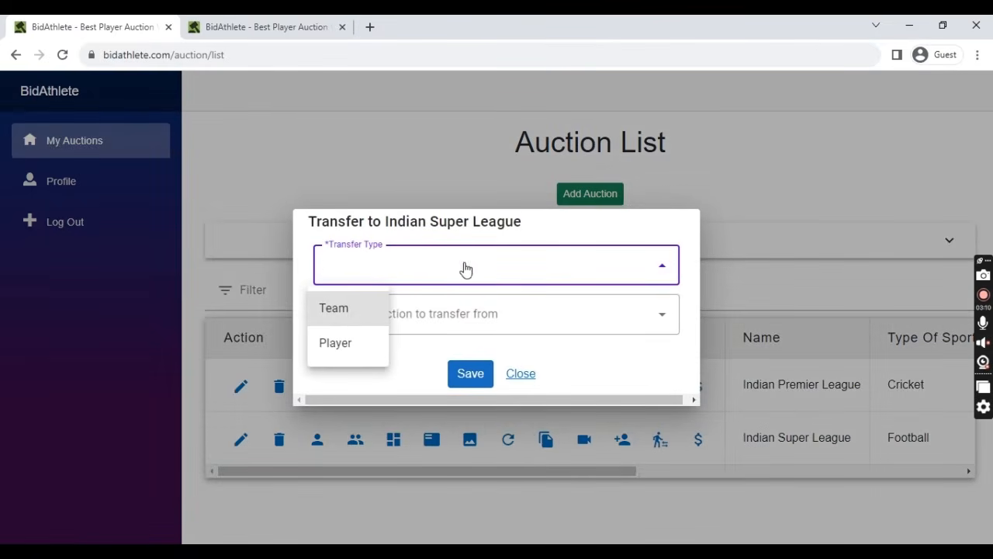
left_click(354, 323)
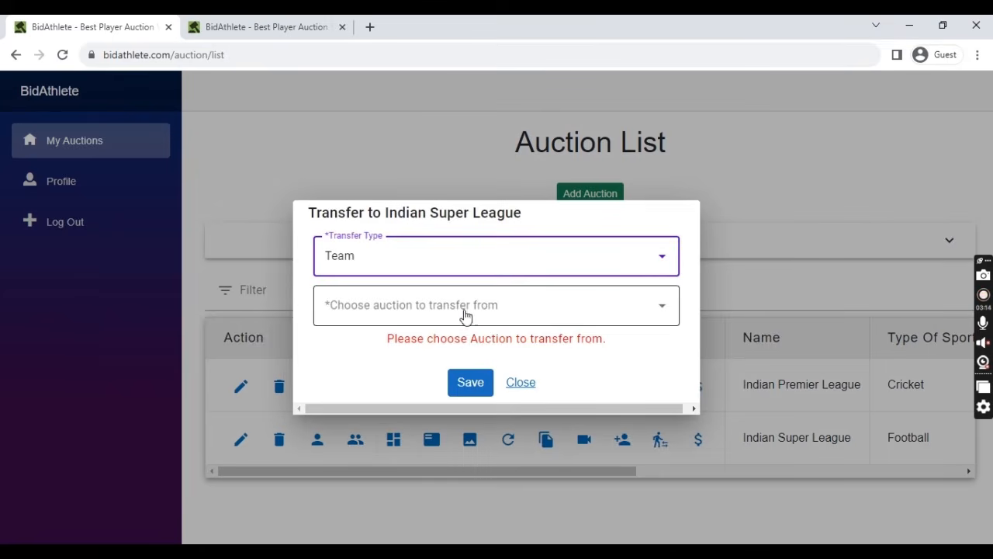
left_click(494, 308)
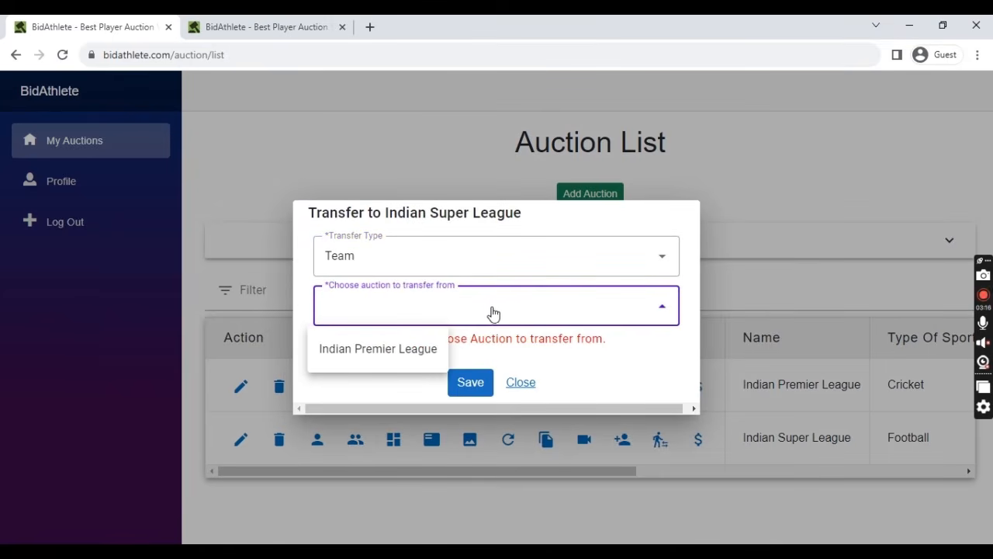
left_click(408, 350)
left_click(467, 372)
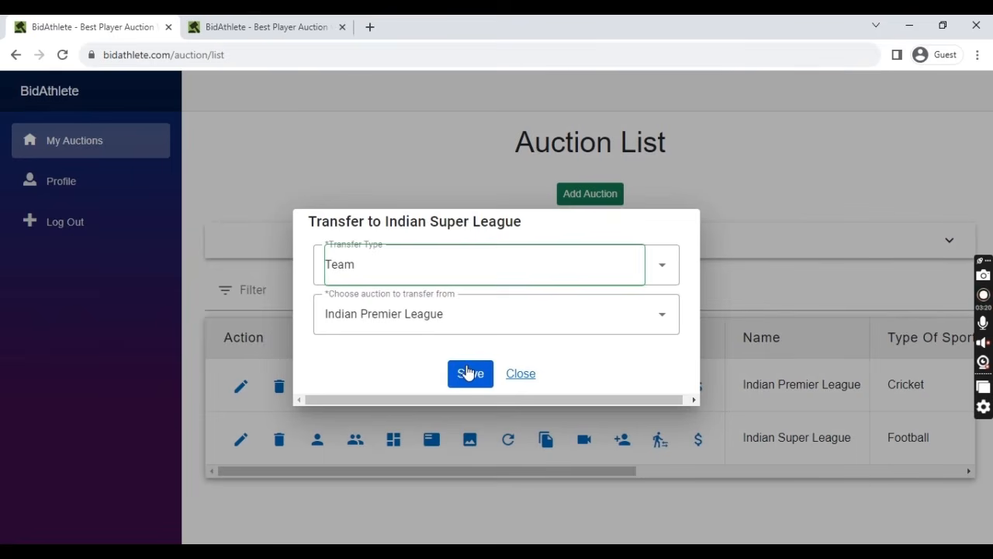
left_click(468, 374)
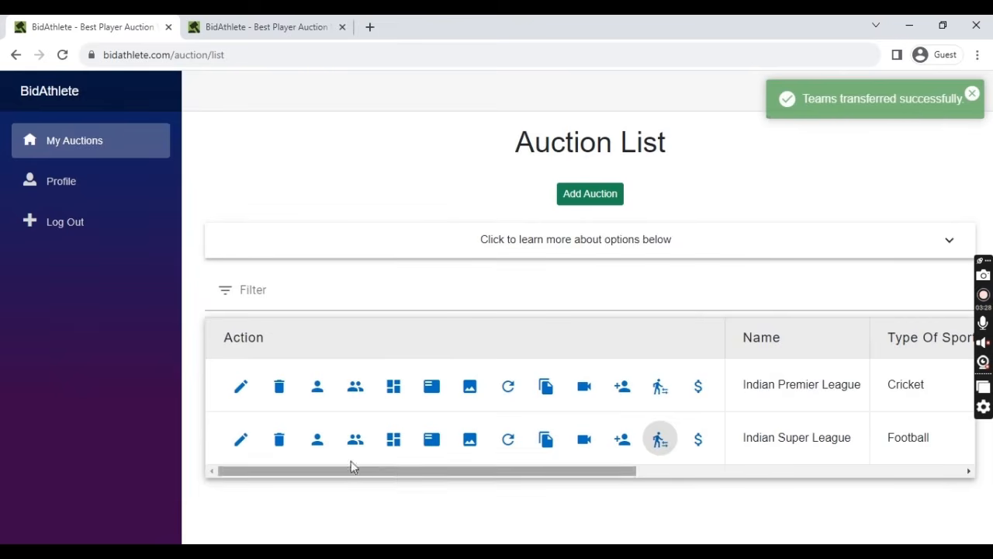
- Review the team lists of Indian Super League and Indian Premier League
left_click(355, 441)
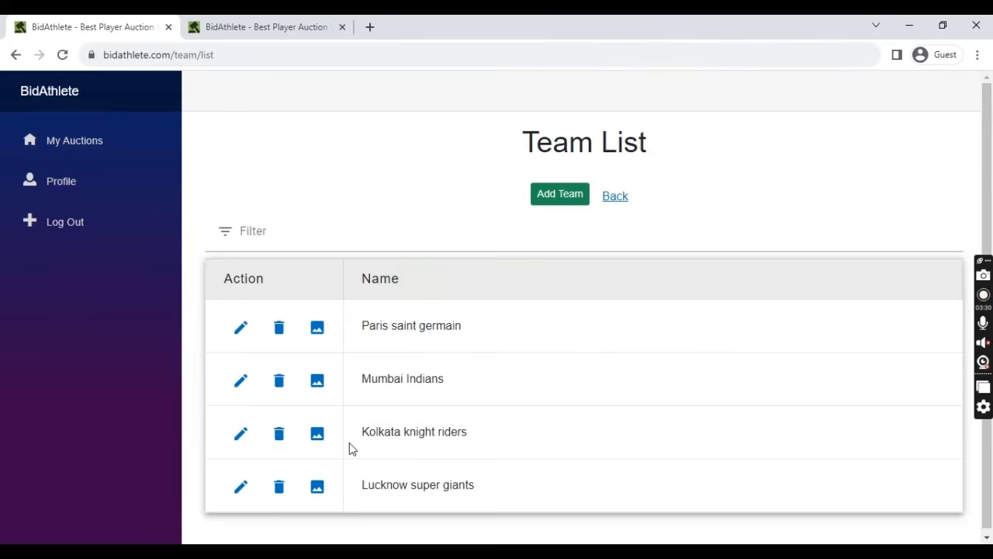
left_click(616, 193)
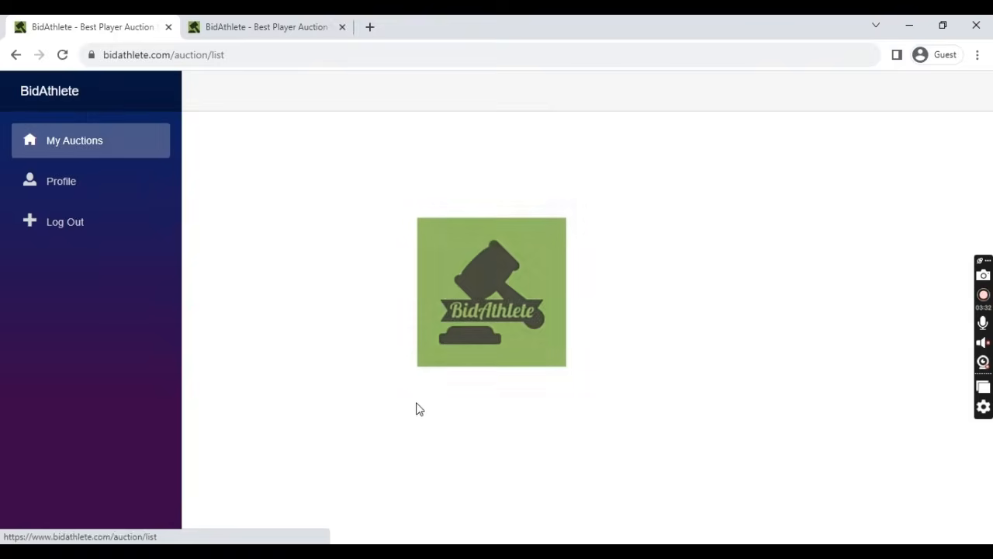
left_click(350, 390)
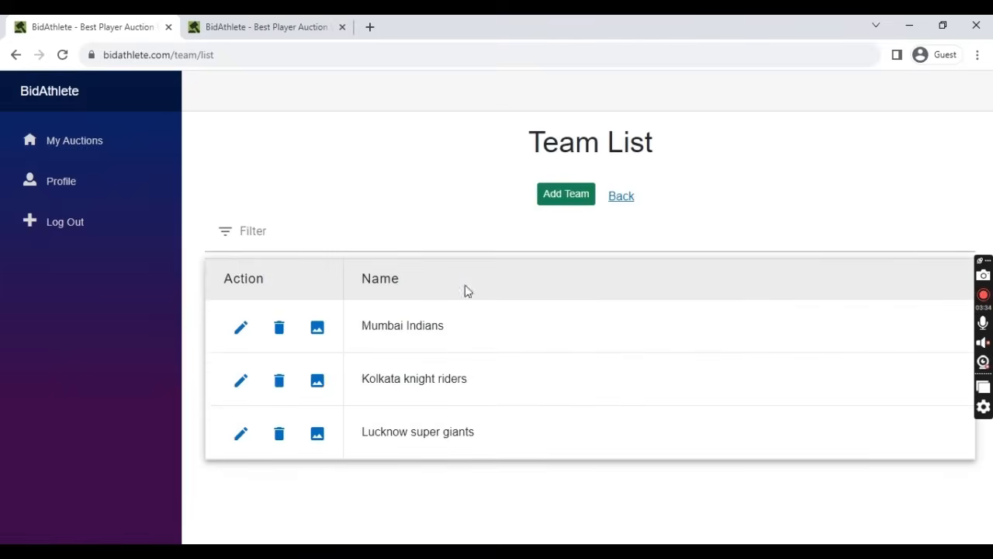
left_click(625, 197)
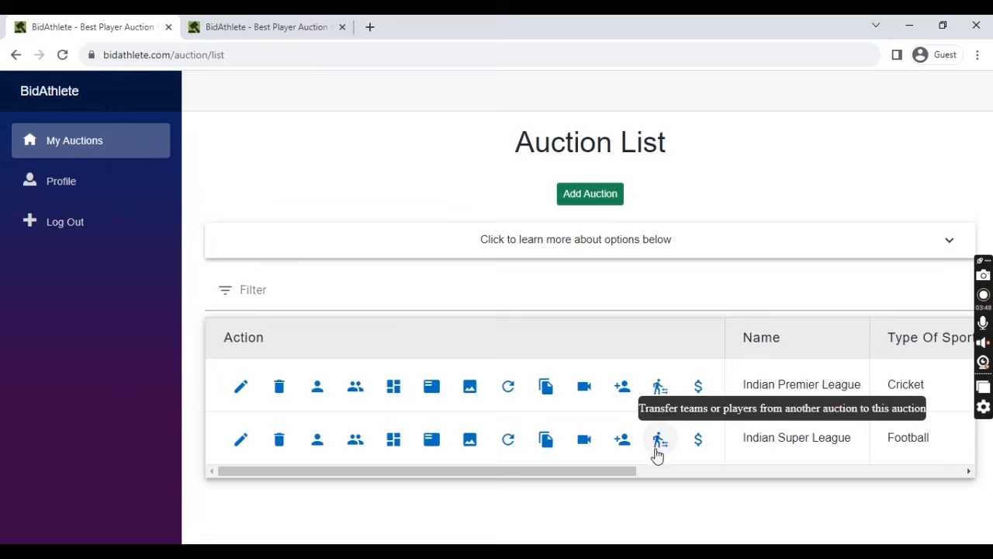
- Open the Indian Premier League auction's sponsor list
left_click(698, 392)
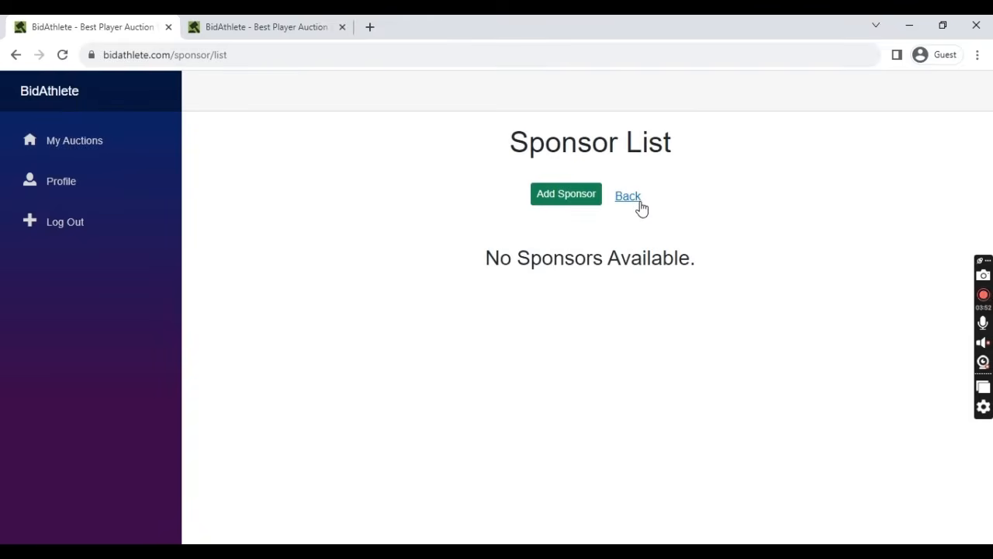
left_click(633, 201)
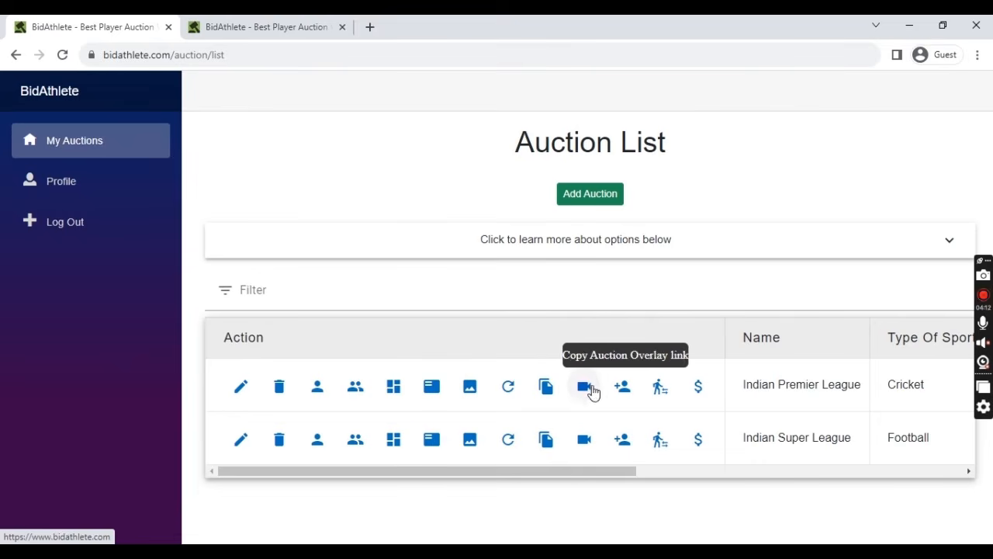
left_click(709, 394)
- Create 'First Sponsor' with download (3).jpg from Team Logo as its logo, then open a fresh form
left_click(573, 204)
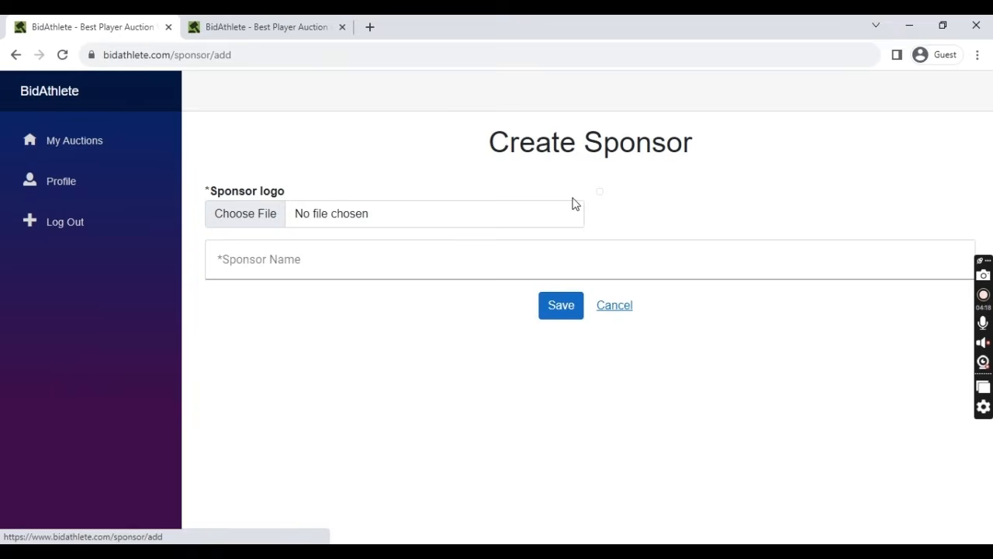
left_click(235, 214)
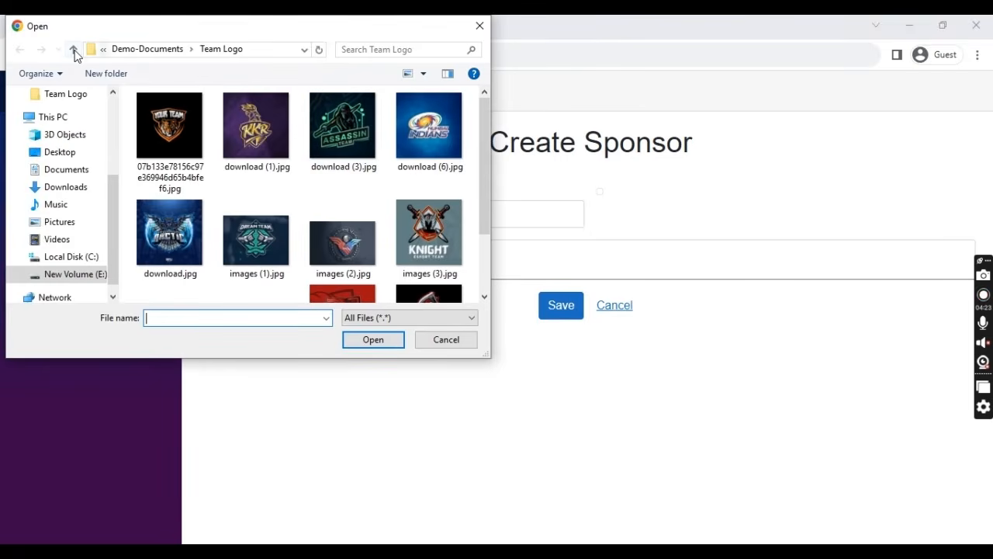
left_click(74, 50)
double_click(323, 145)
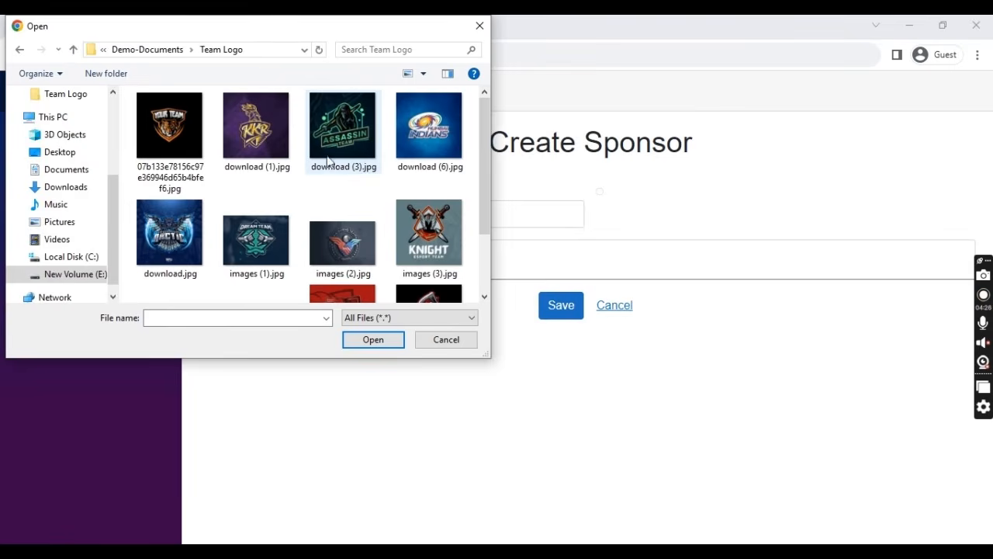
left_click(326, 148)
left_click(381, 343)
left_click(478, 365)
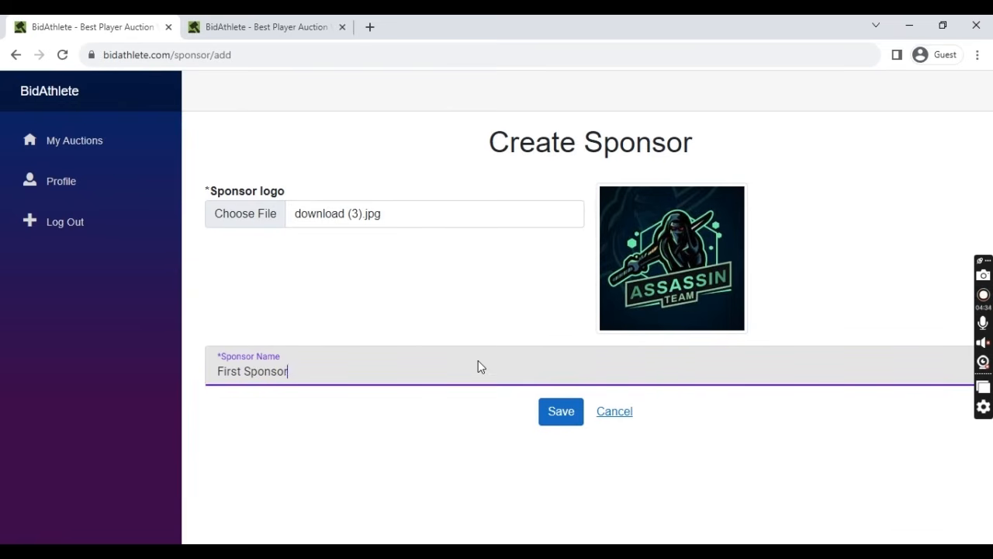
left_click(565, 407)
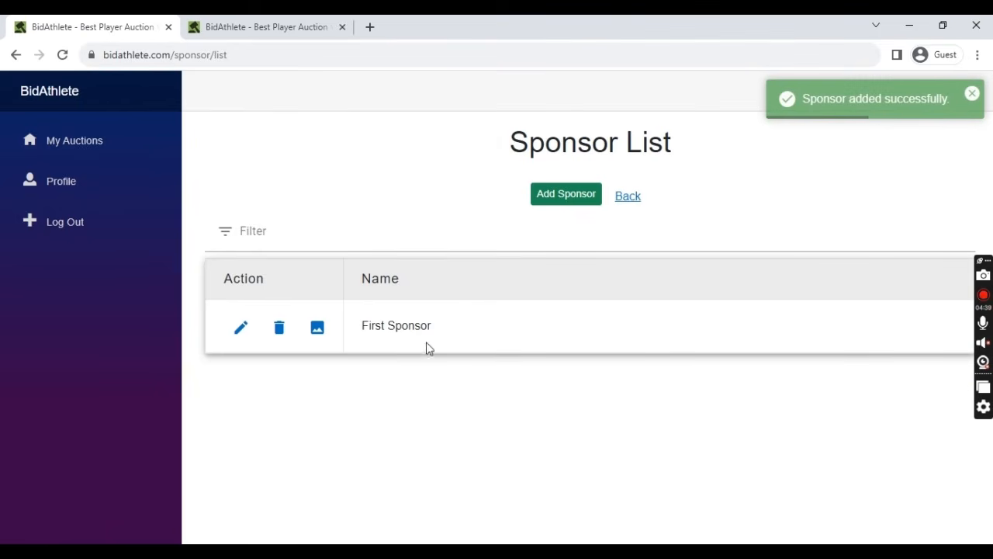
left_click(556, 203)
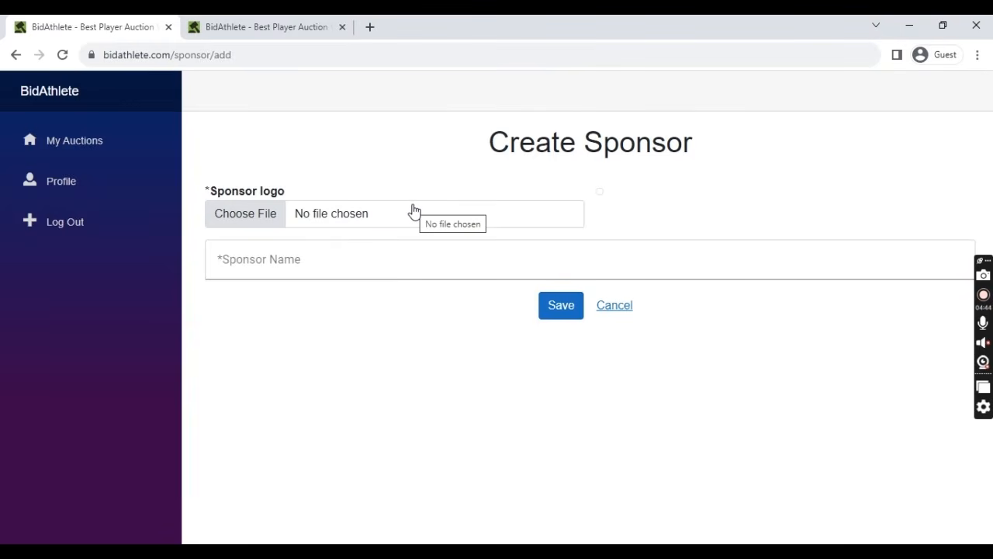
- Add 'Second sponsor' with the images (1).jpg logo, then begin another sponsor's logo selection
left_click(246, 217)
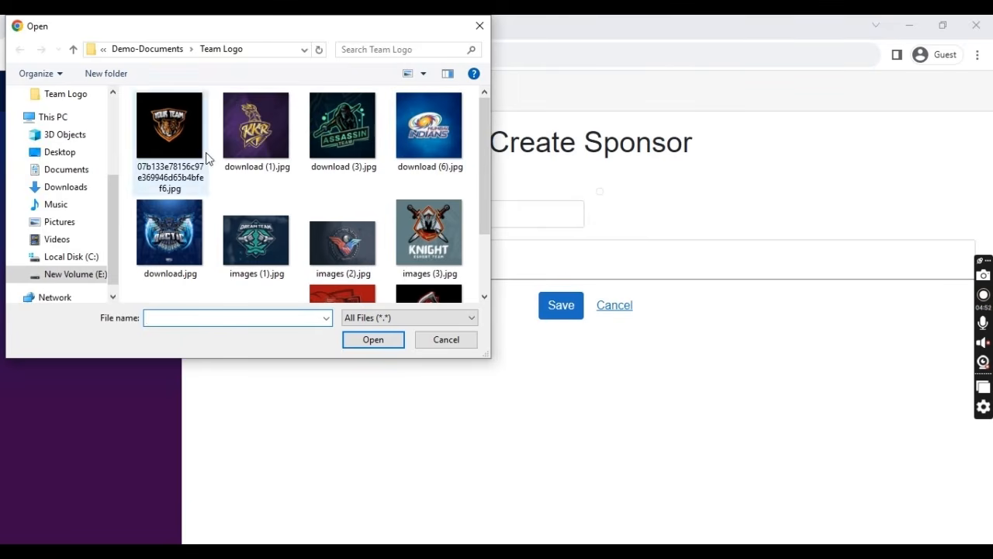
left_click(246, 146)
left_click(264, 237)
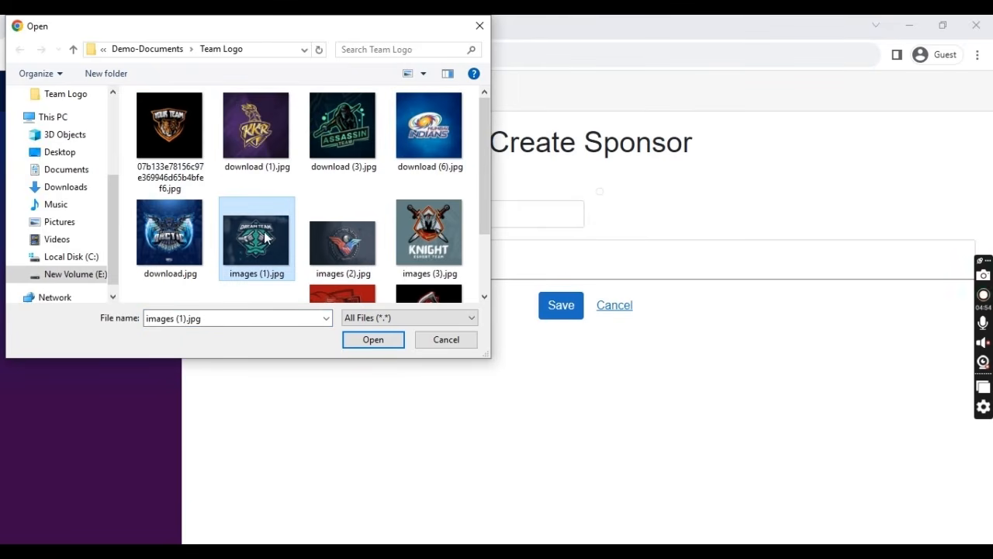
left_click(364, 345)
left_click(361, 334)
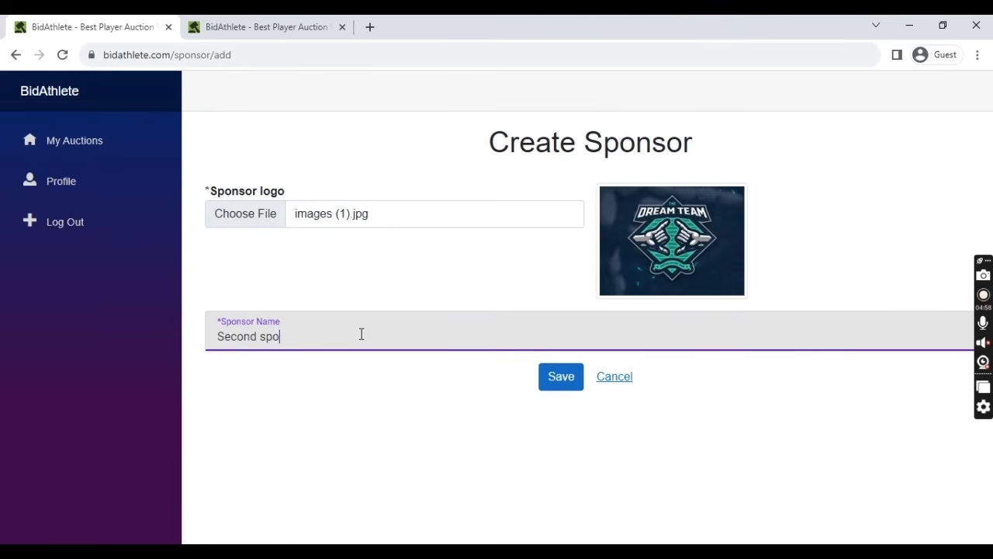
left_click(551, 377)
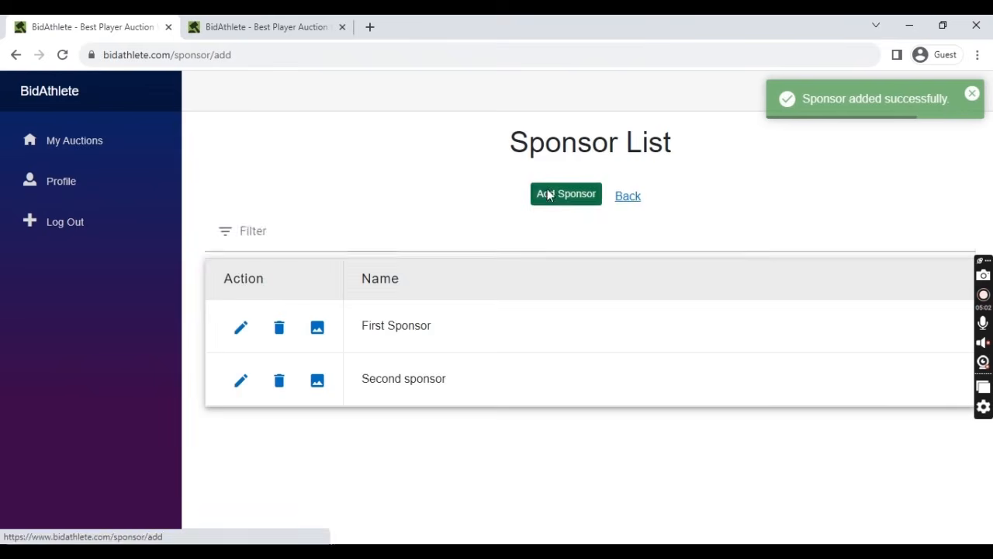
left_click(548, 193)
left_click(248, 221)
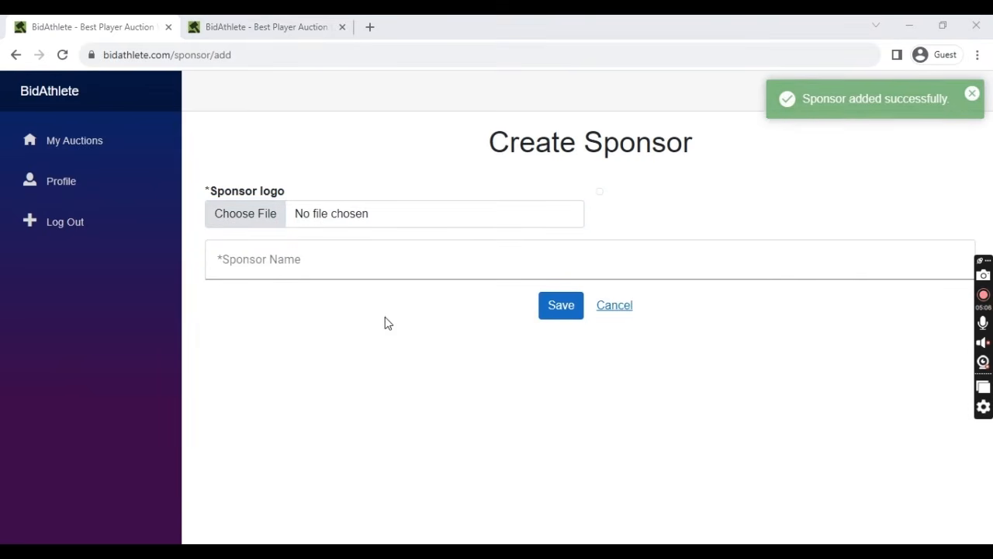
- Save 'Sponsor three' with download.jpg as its logo
scroll(327, 252, "up", 1)
scroll(194, 256, "down", 1)
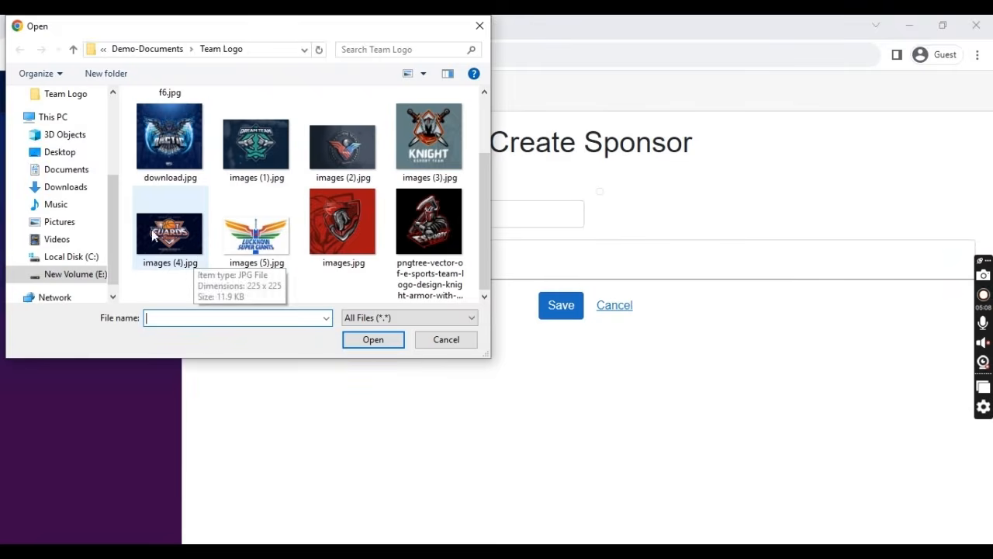
left_click(169, 140)
left_click(372, 339)
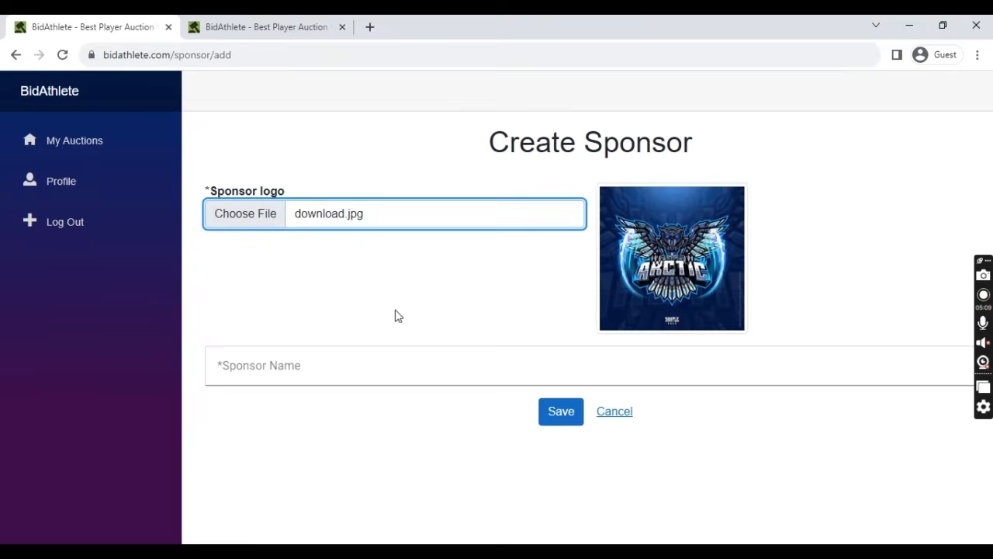
left_click(396, 366)
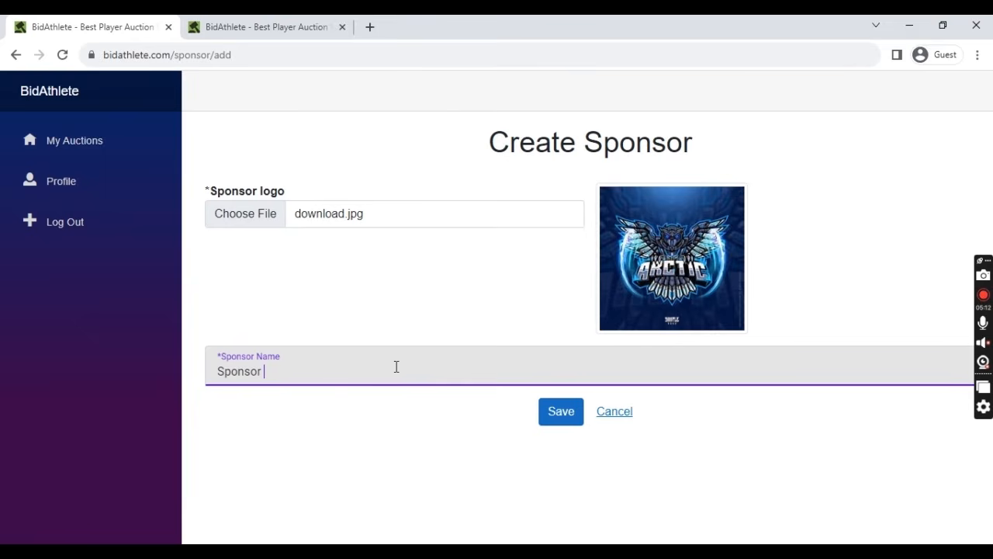
left_click(552, 413)
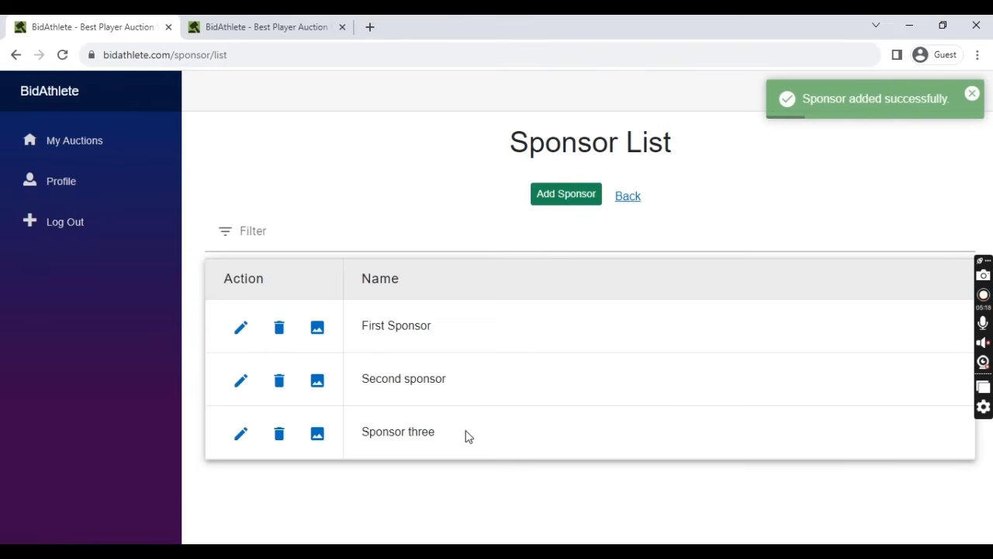
- Preview Second sponsor's logo, then return to the Auction List and close the summary tab
left_click(317, 387)
left_click(563, 404)
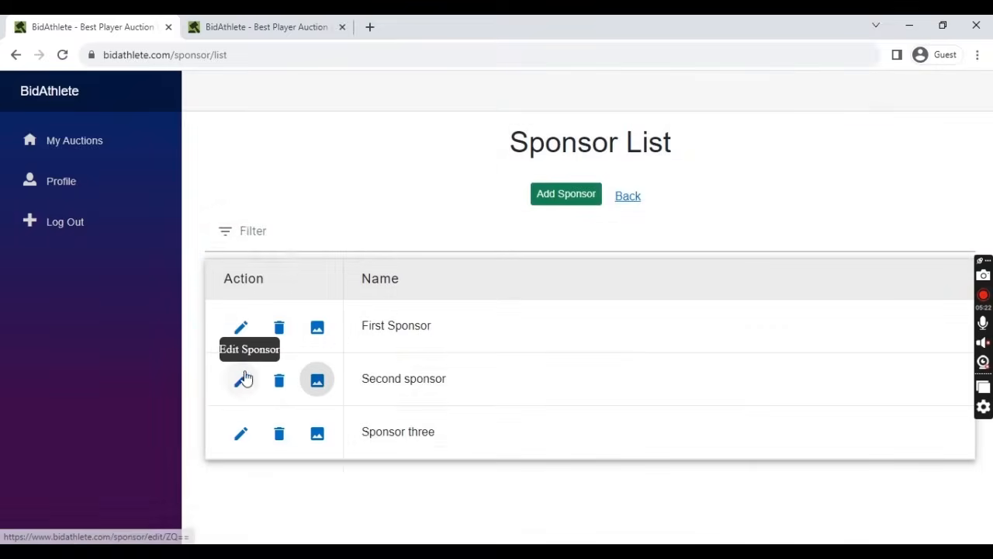
left_click(318, 379)
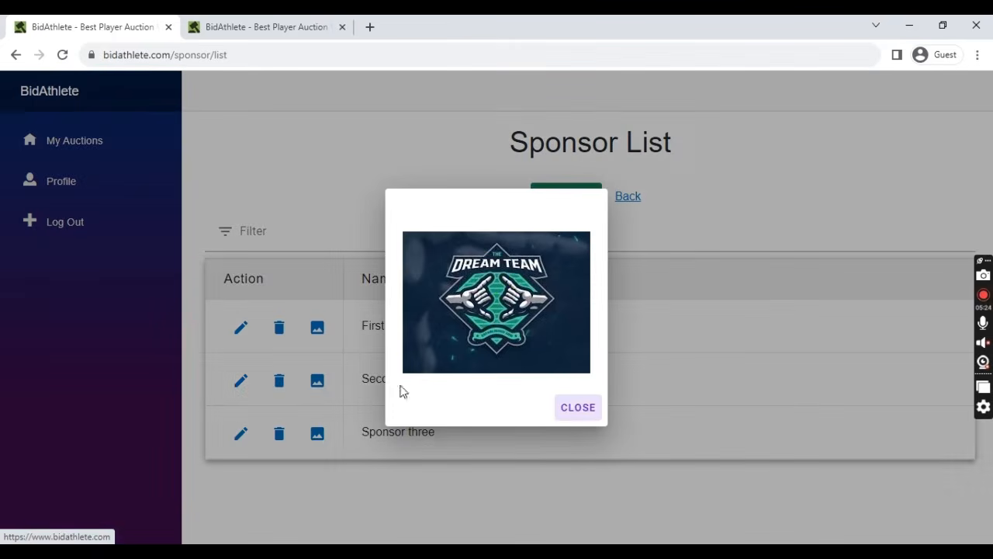
left_click(577, 408)
left_click(630, 197)
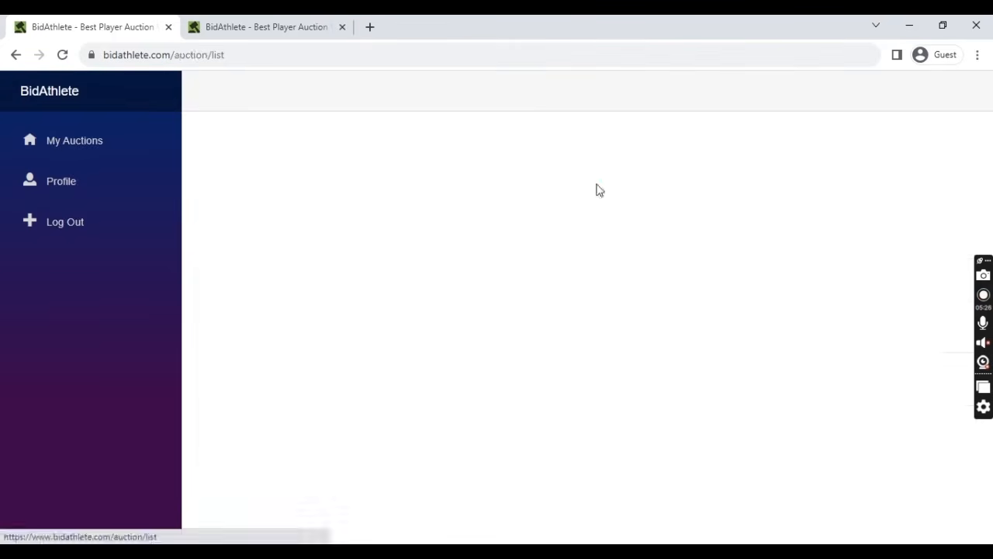
left_click(252, 27)
left_click(343, 26)
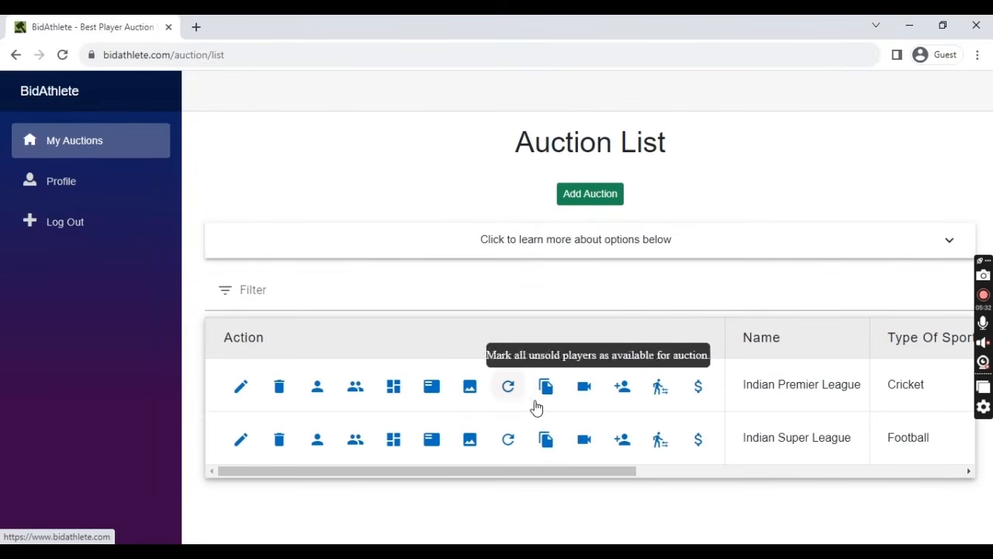
- Open the IPL summary and dashboard, and load the copied overlay link in a new tab
left_click(433, 389)
left_click(143, 24)
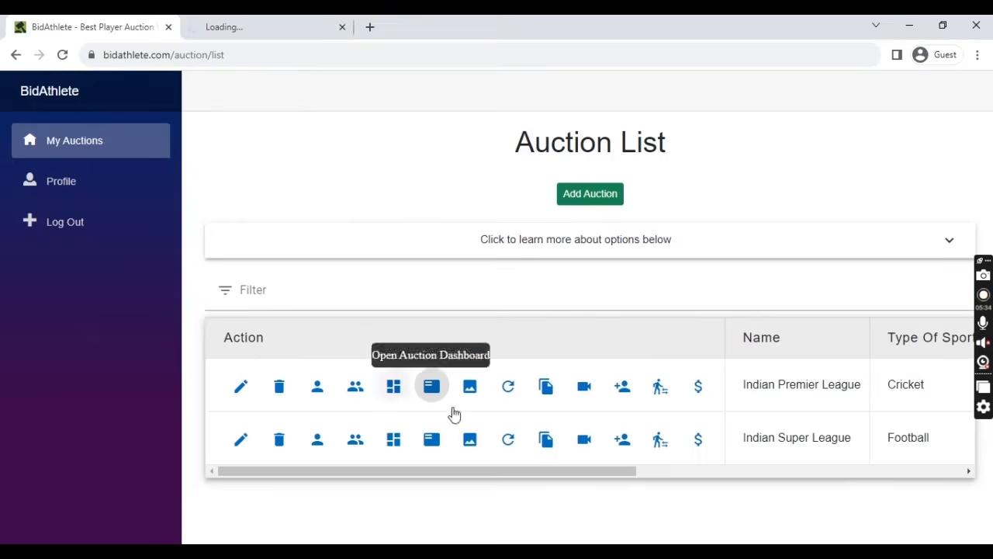
left_click(585, 386)
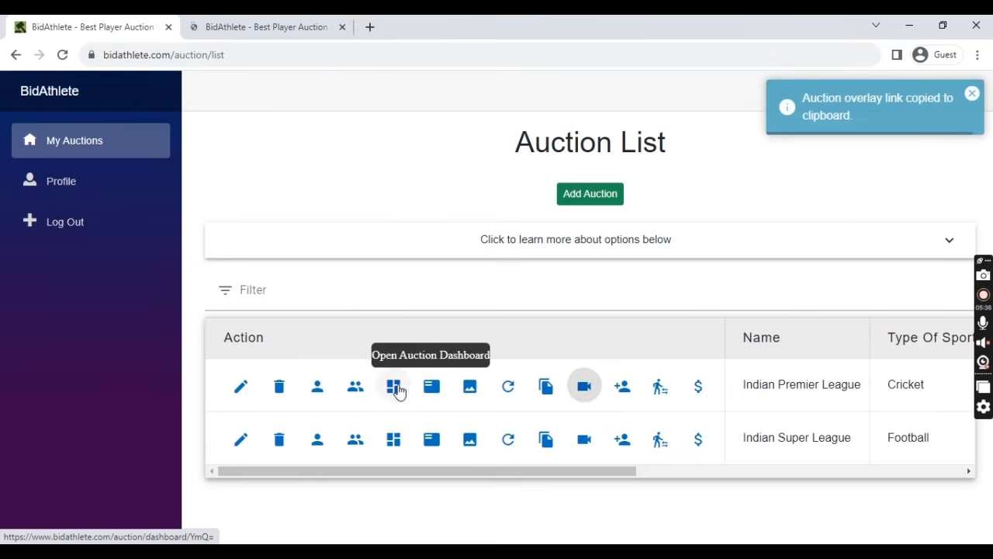
left_click(394, 388)
left_click(370, 26)
key("ctrl+v")
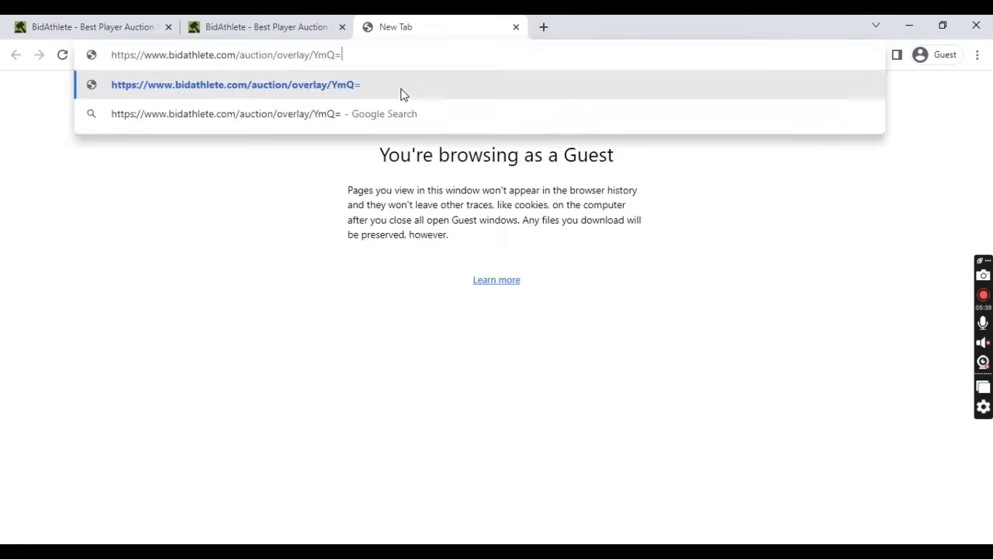
key("Return")
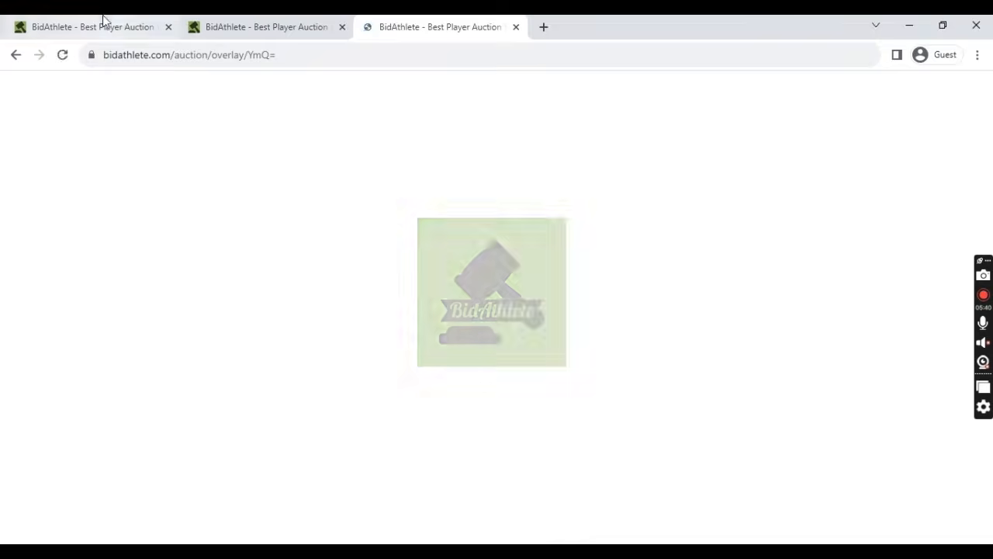
left_click(101, 25)
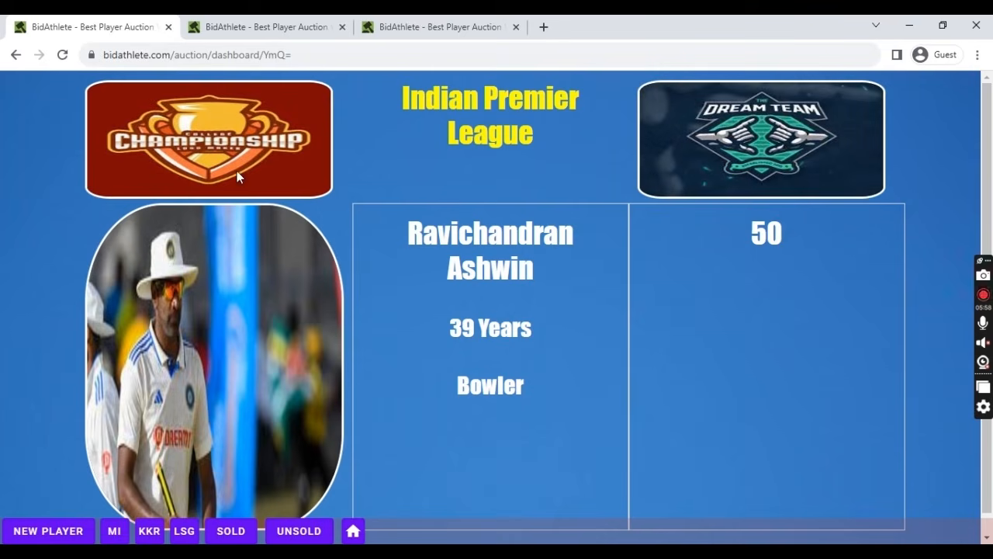
- Check the summary and overlay tabs for the rotating sponsor logos
left_click(256, 26)
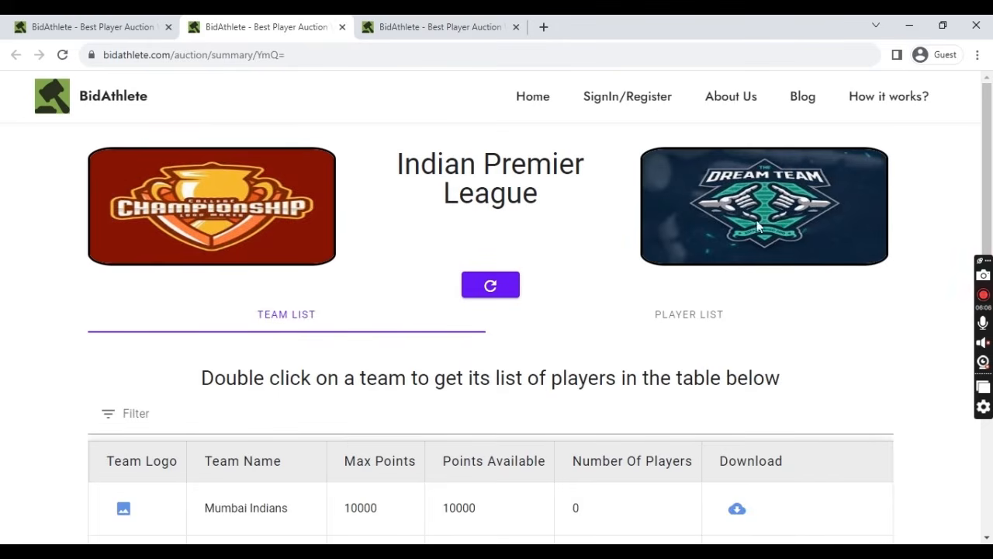
left_click(438, 25)
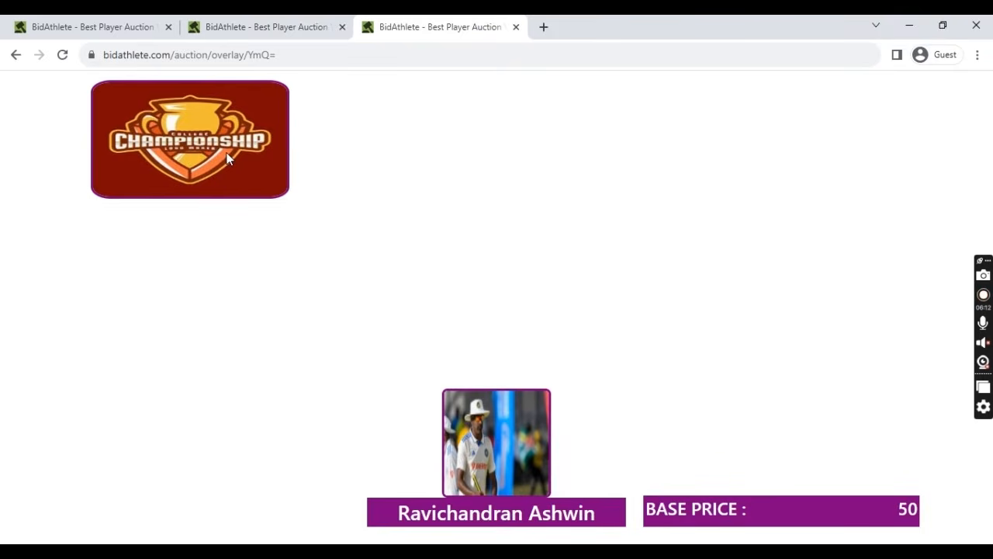
left_click(86, 26)
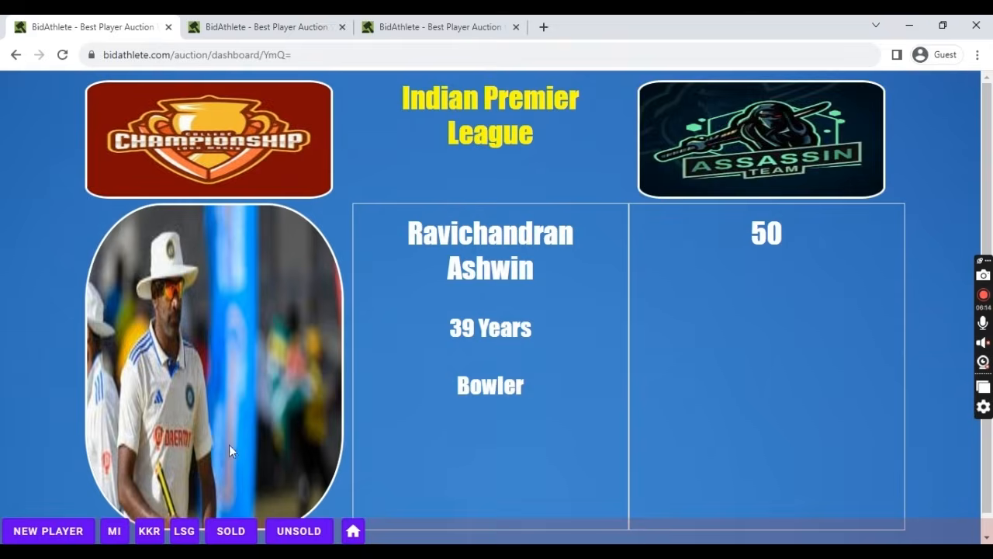
- Bid Ashwin for Lucknow and Mumbai, then 150 for Kolkata knight riders, verified on the overlay
left_click(184, 530)
left_click(114, 530)
left_click(149, 530)
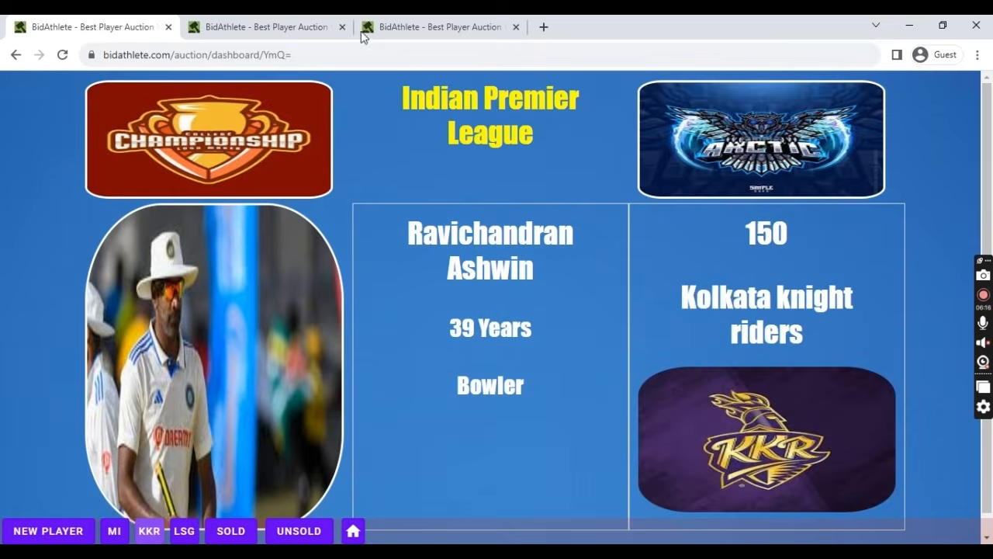
left_click(365, 28)
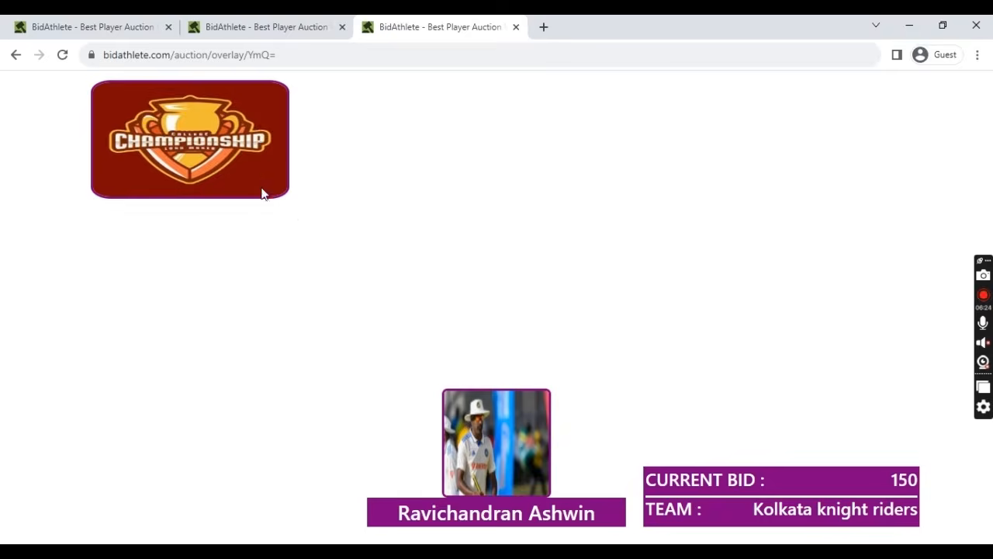
left_click(104, 23)
left_click(354, 527)
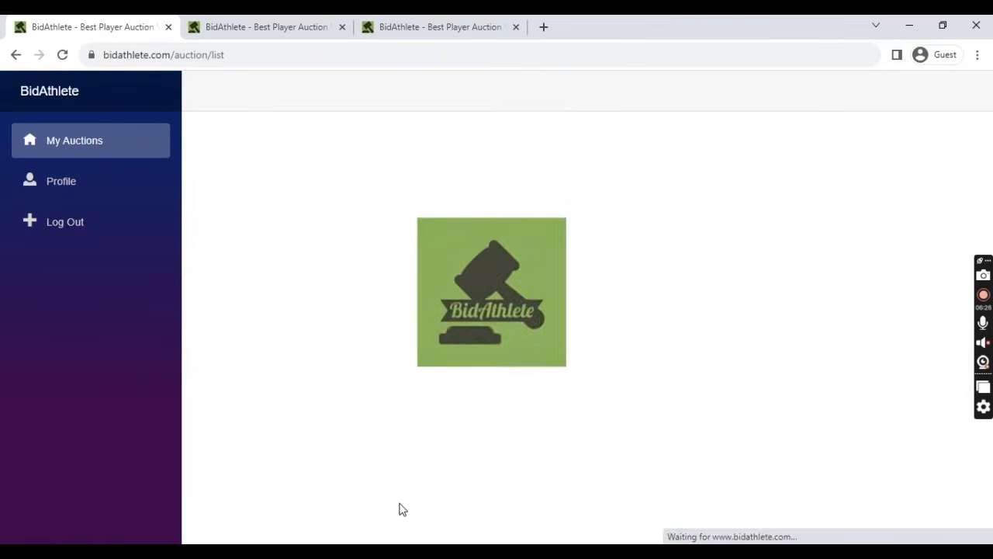
left_click(704, 396)
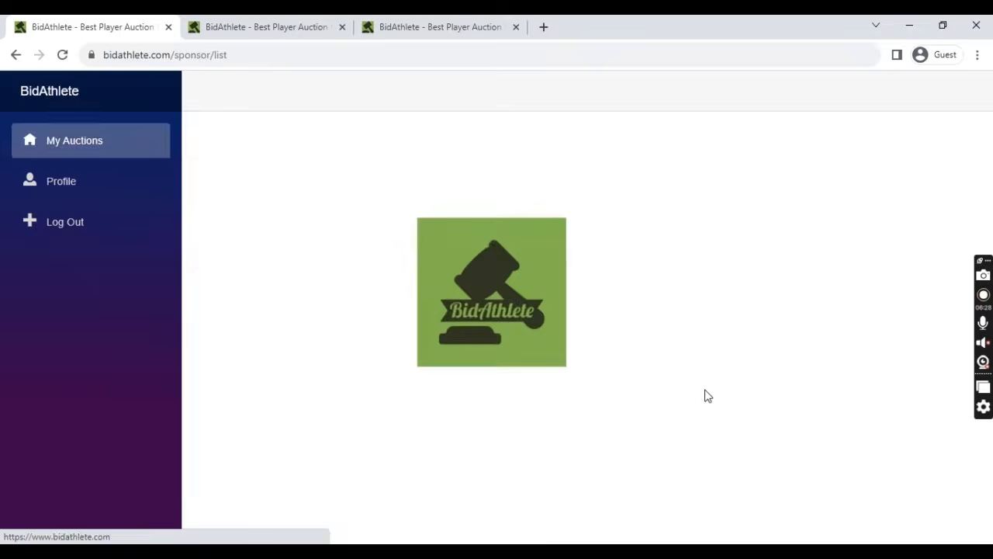
left_click(638, 203)
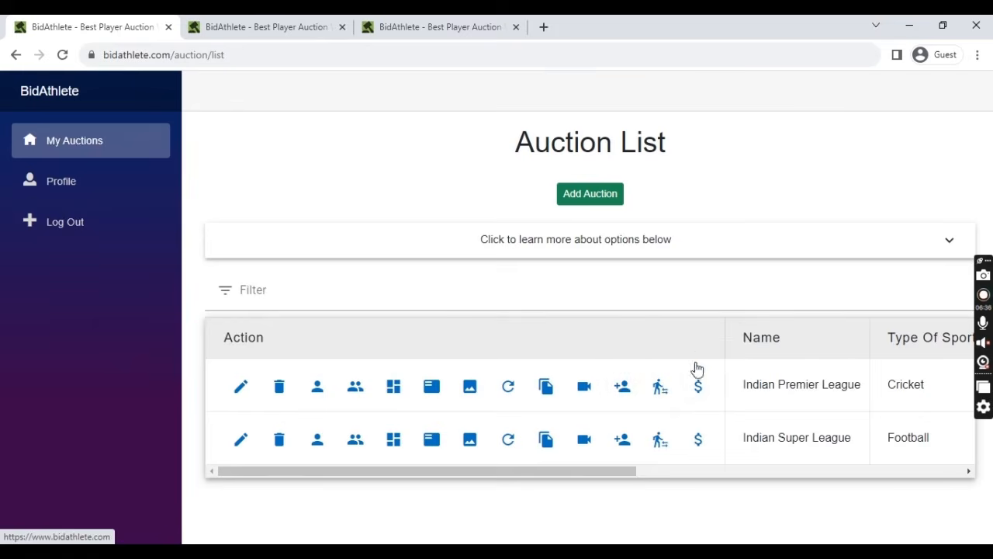
left_click(593, 253)
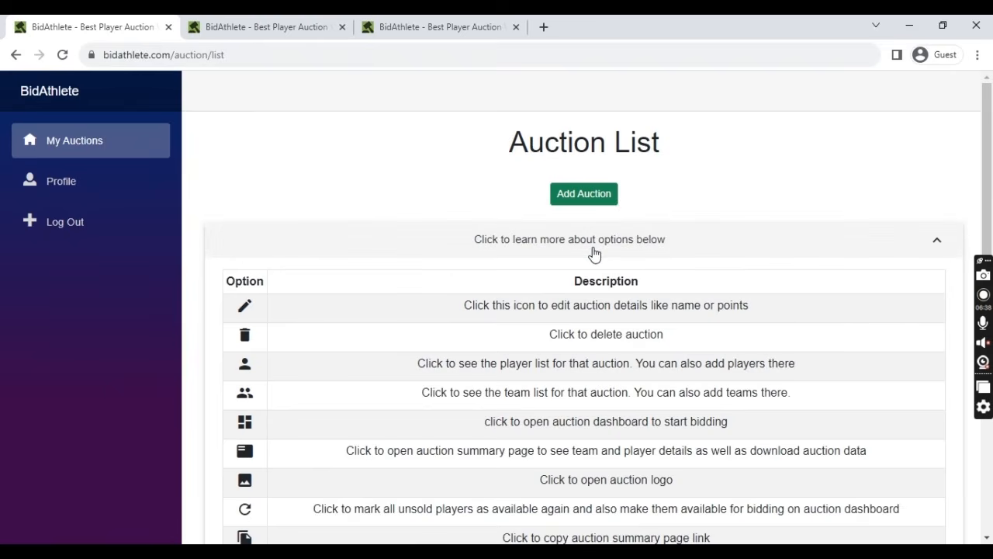
scroll(593, 253, "down", 4)
scroll(639, 383, "up", 4)
scroll(638, 383, "down", 3)
scroll(628, 362, "up", 3)
left_click(607, 247)
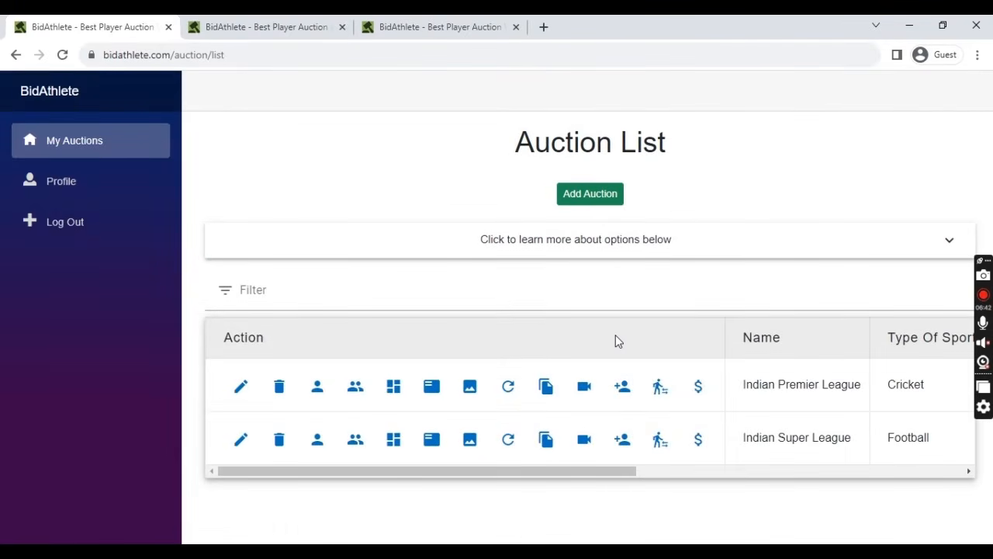